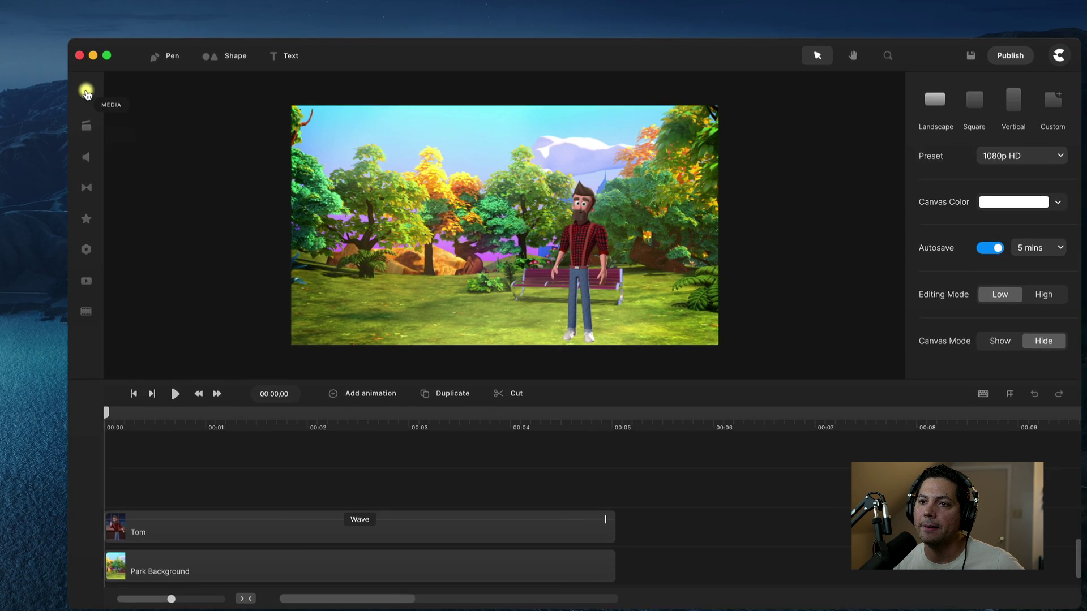
- Look through the media sources: Unsplash, Pexels, Pixabay, Giphy, Coverr, Text to Speech and Audio Recording
left_click(111, 95)
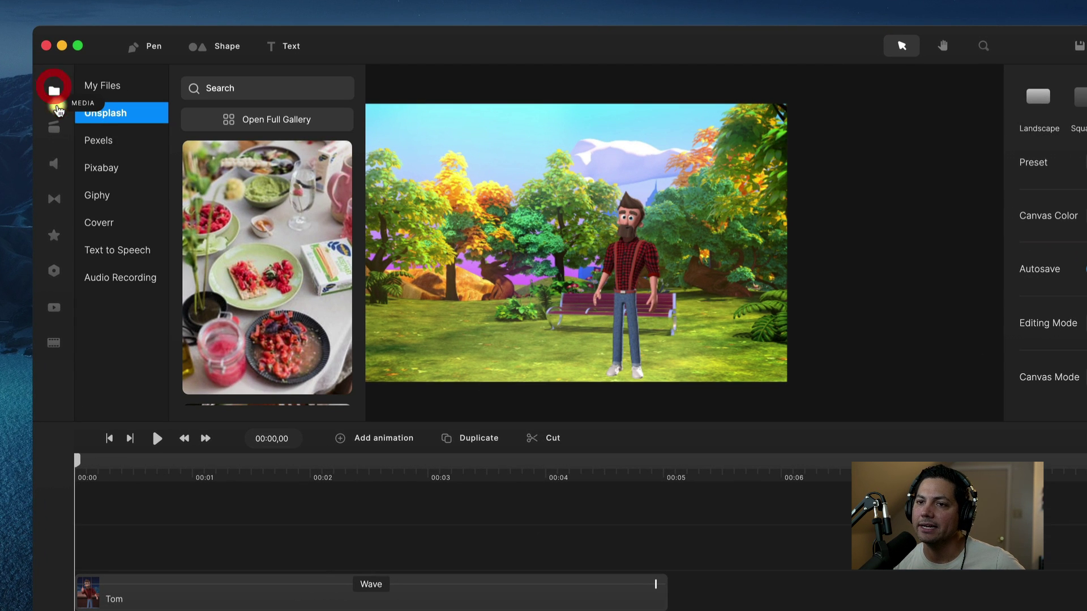
left_click(101, 140)
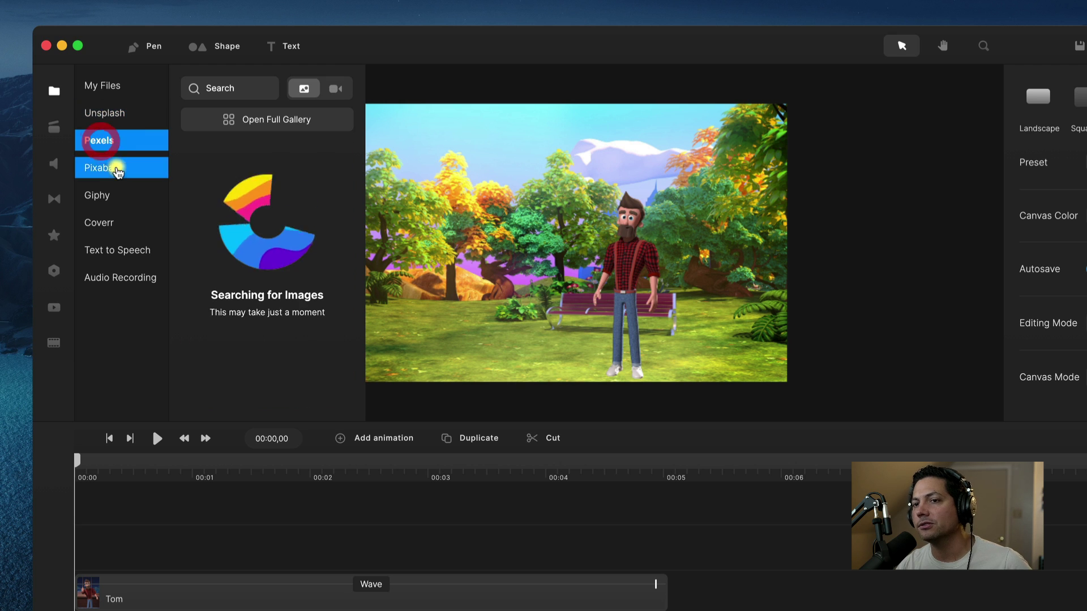
left_click(109, 167)
left_click(111, 199)
left_click(116, 222)
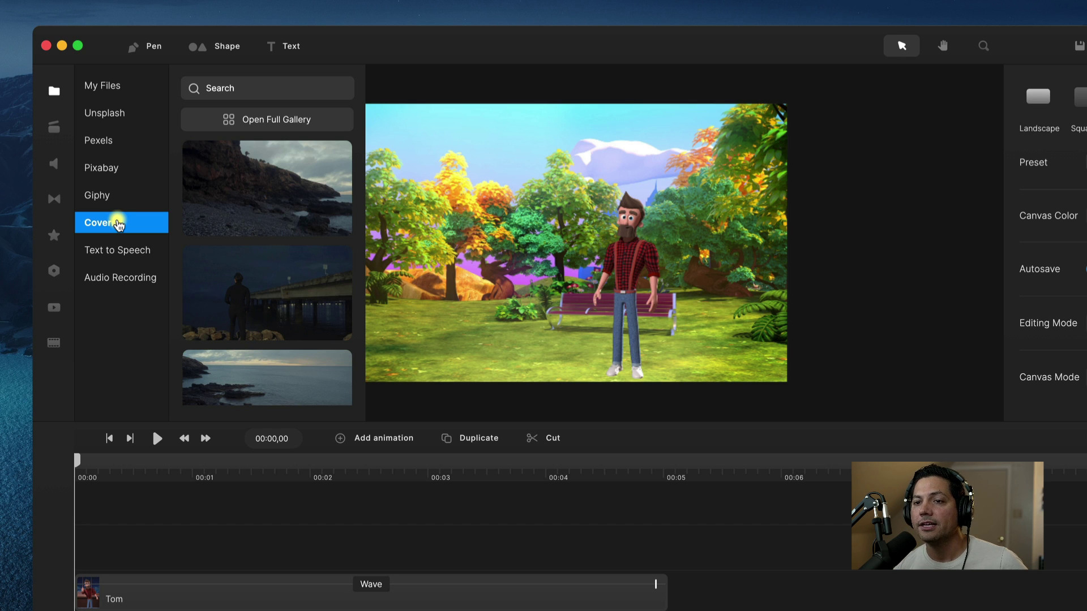
left_click(124, 249)
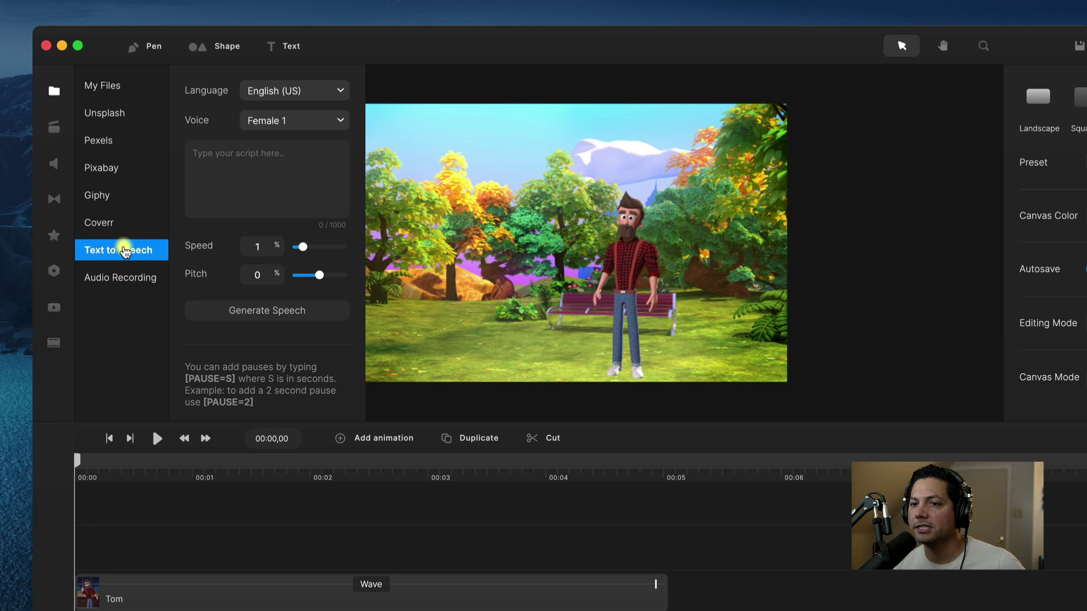
left_click(110, 283)
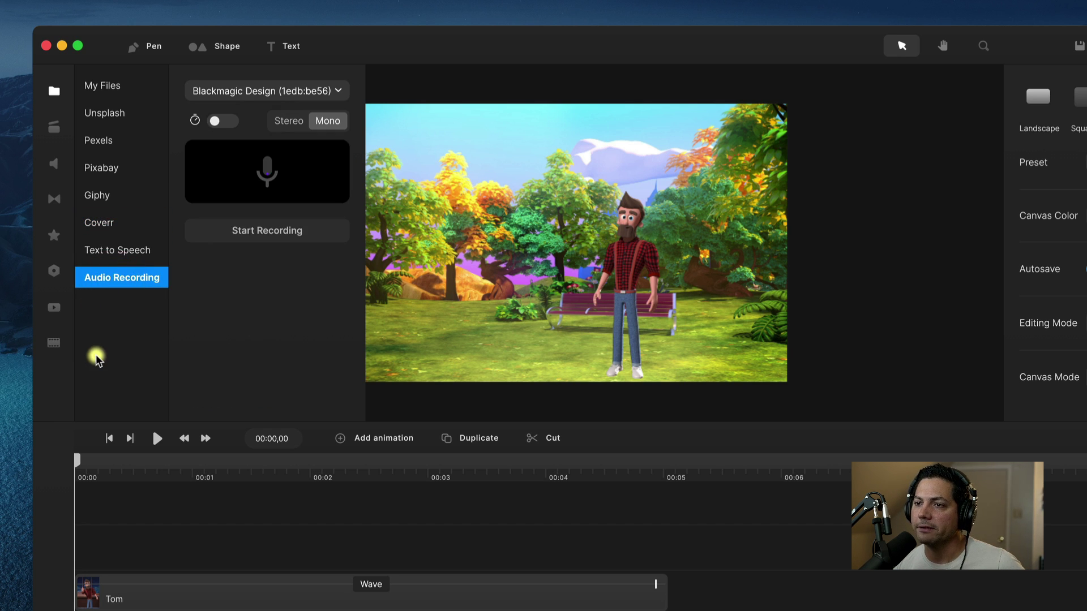
- Browse the Unsplash stock images, first in the media list and again in the full gallery
left_click(111, 111)
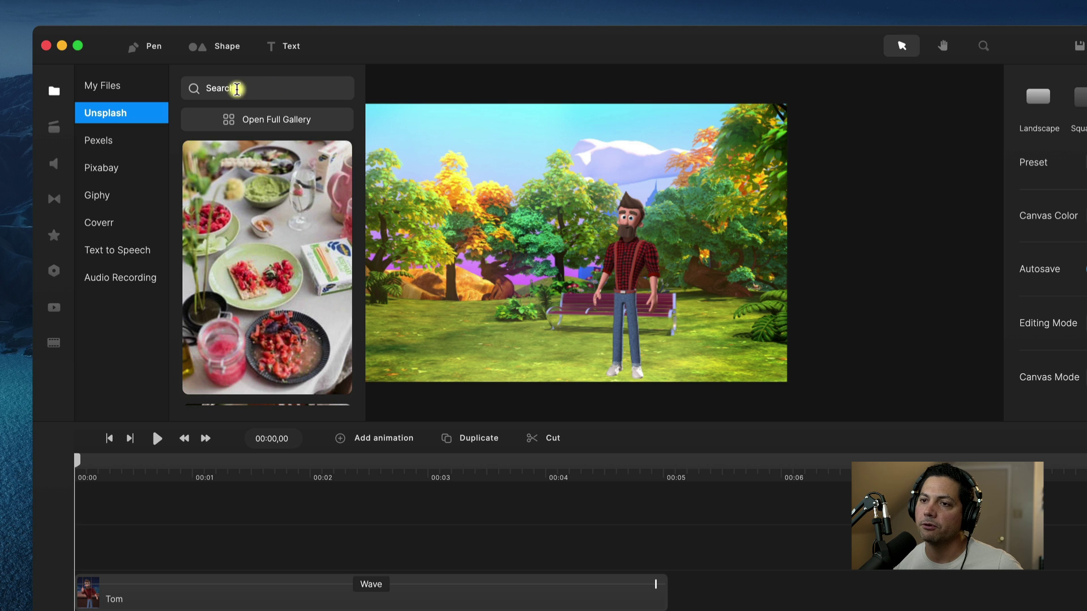
scroll(261, 300, "down", 10)
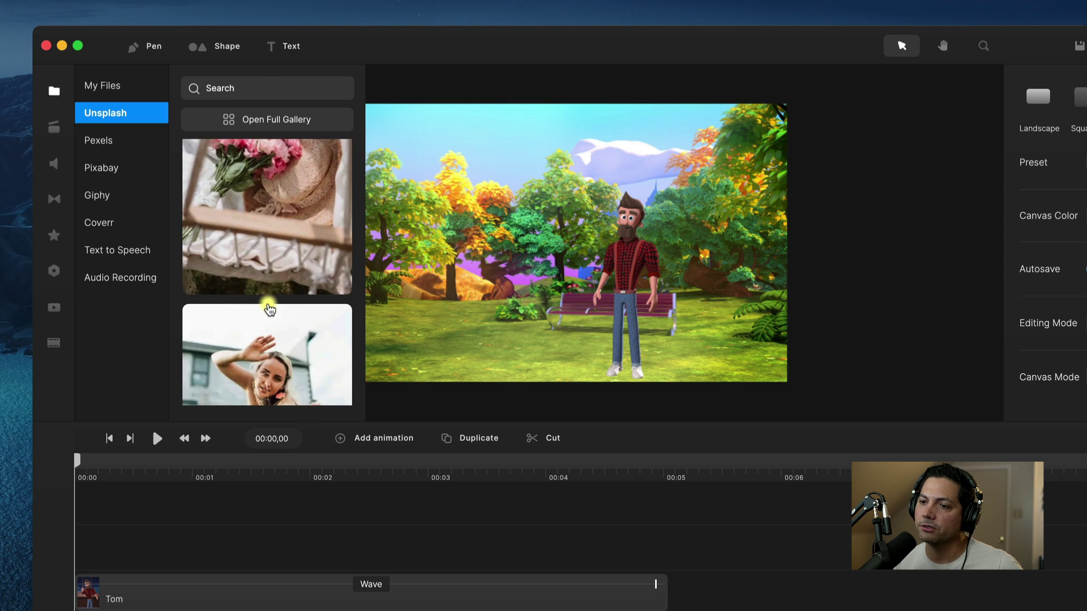
scroll(269, 309, "down", 5)
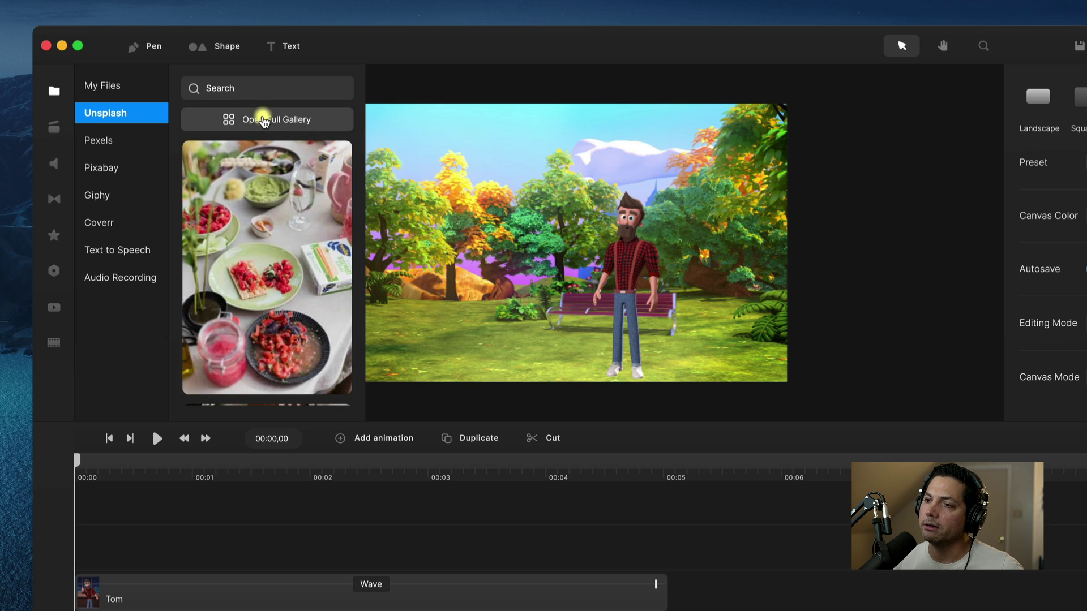
left_click(266, 120)
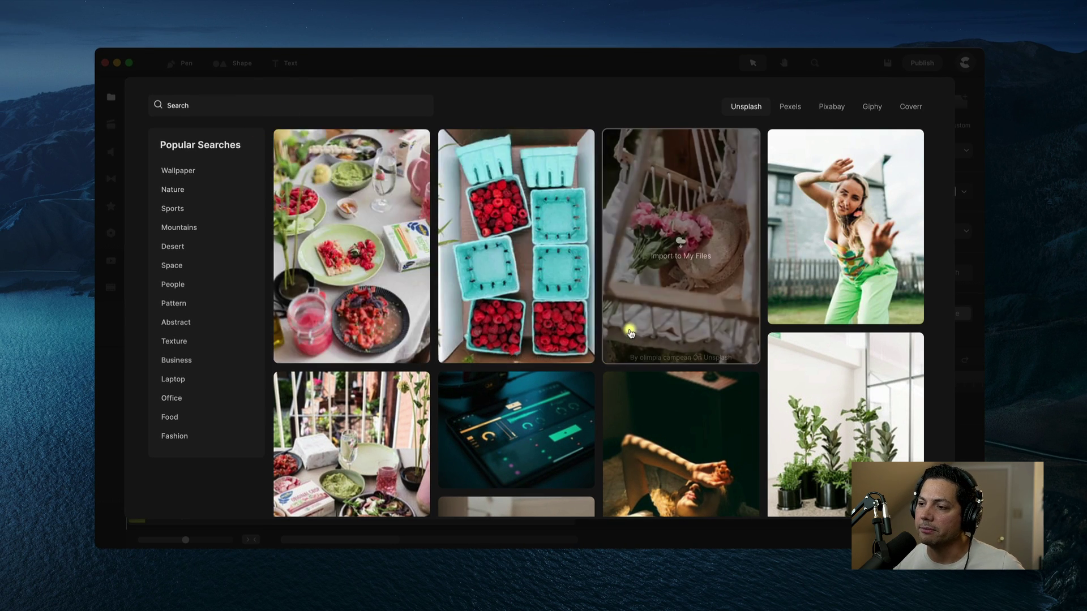
scroll(604, 421, "down", 15)
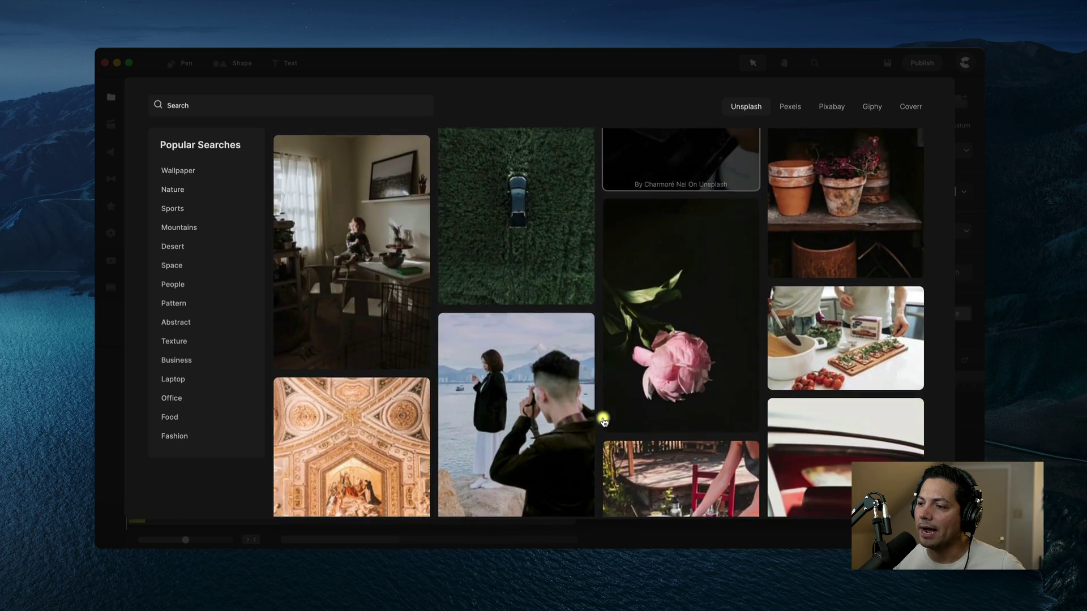
scroll(604, 422, "down", 10)
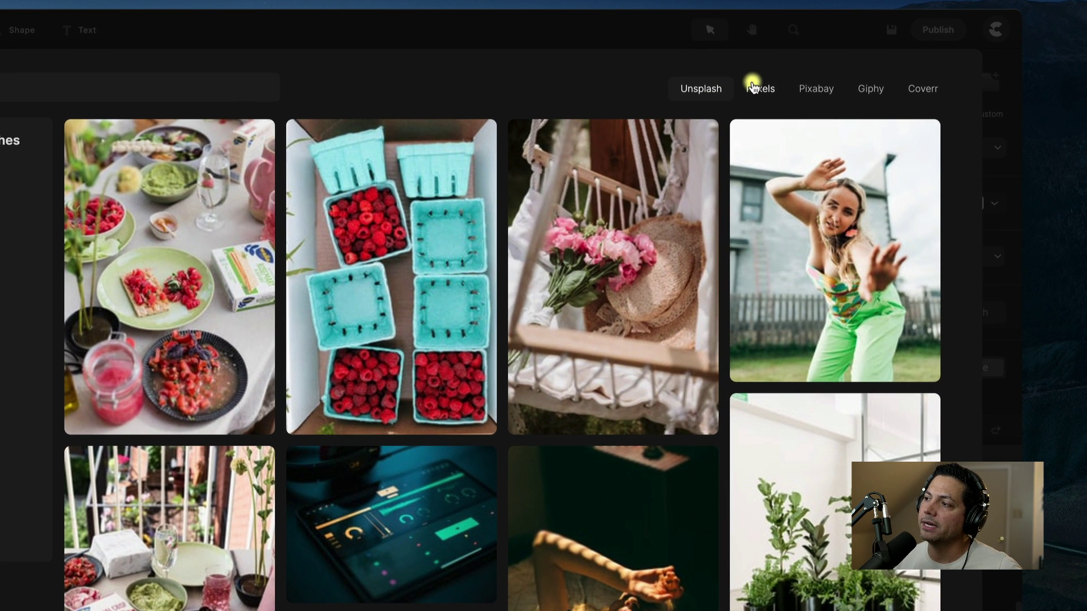
- Compare the Pexels, Pixabay, Giphy and Unsplash collections in the full gallery, and return to the project's own files
left_click(753, 86)
left_click(813, 84)
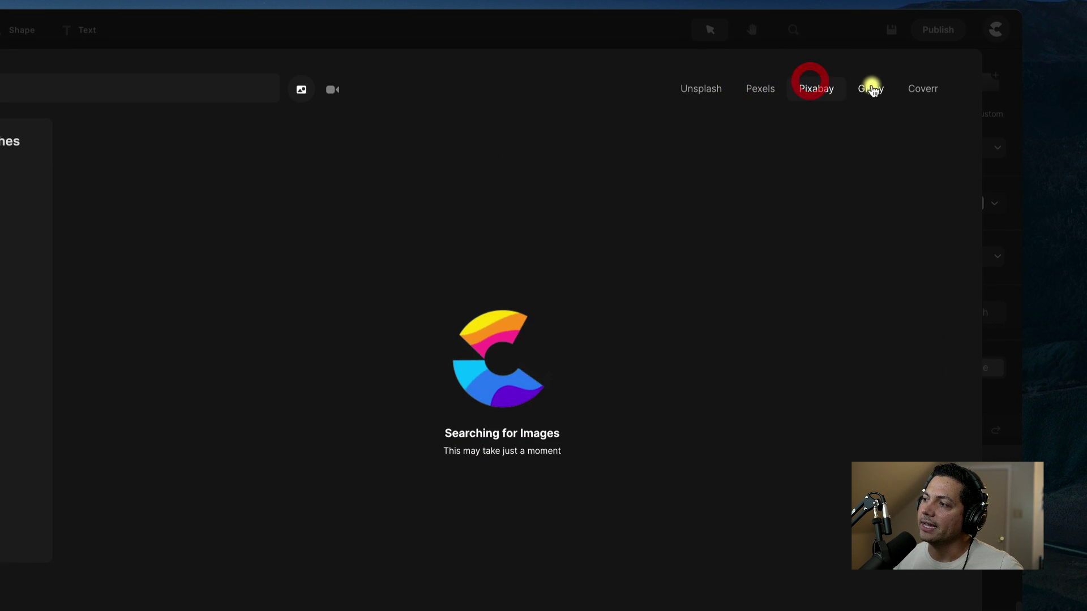
left_click(872, 89)
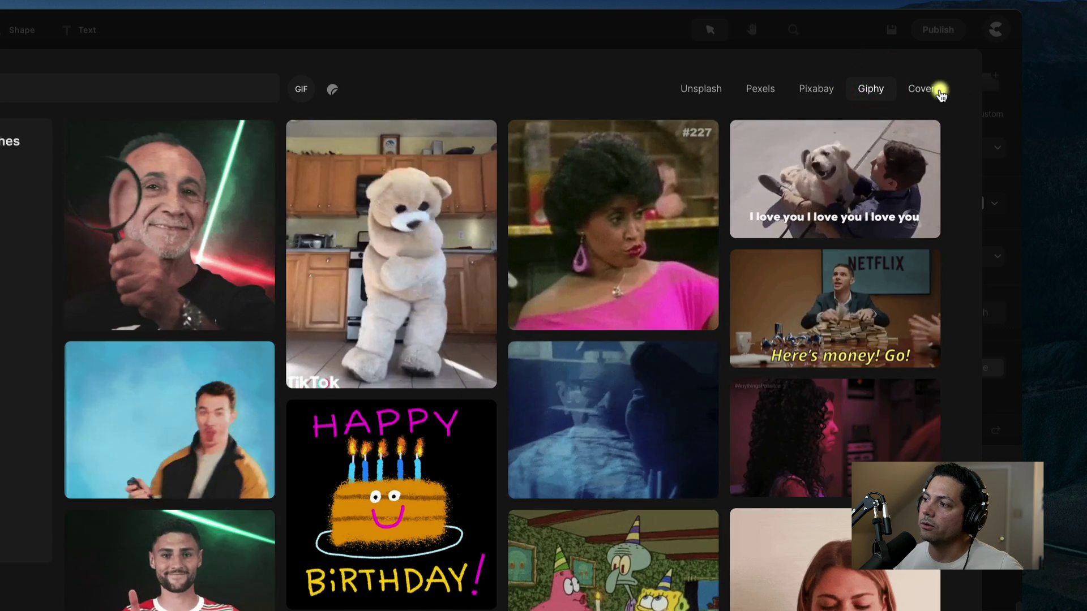
left_click(832, 89)
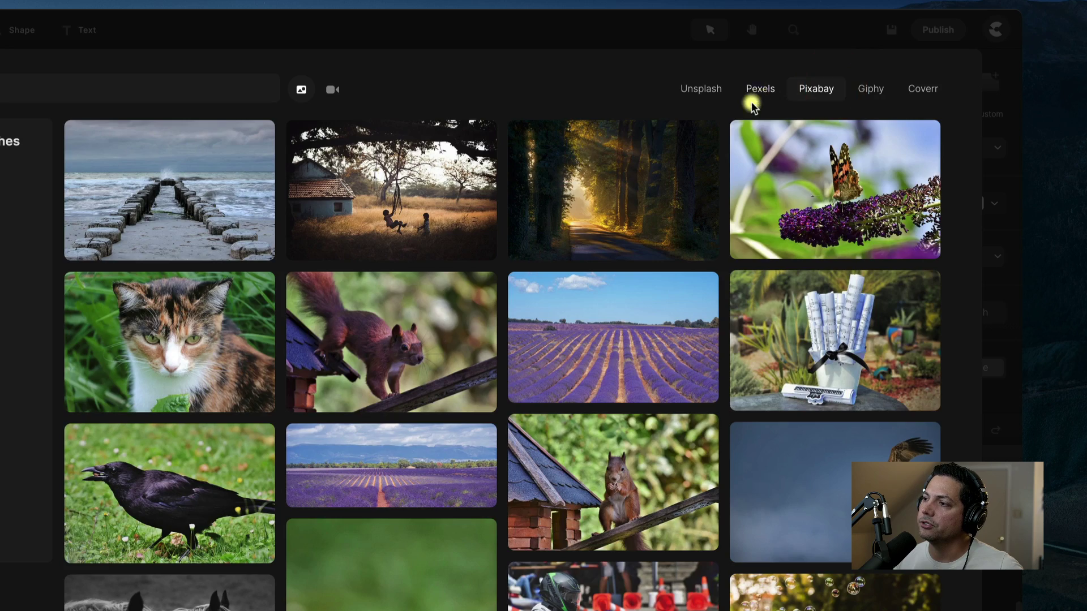
left_click(763, 90)
left_click(697, 86)
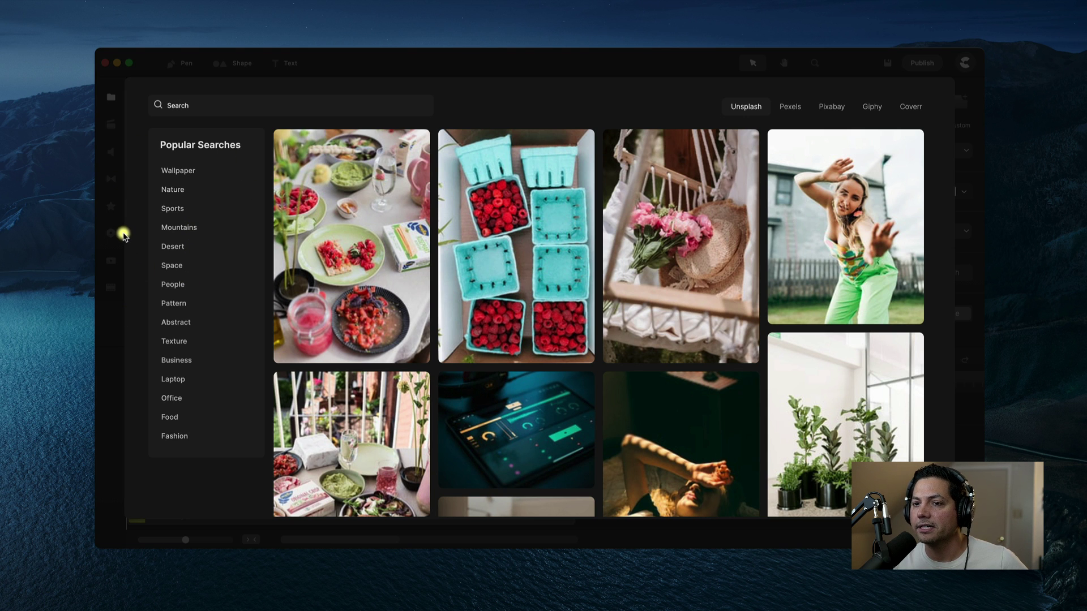
left_click(123, 236)
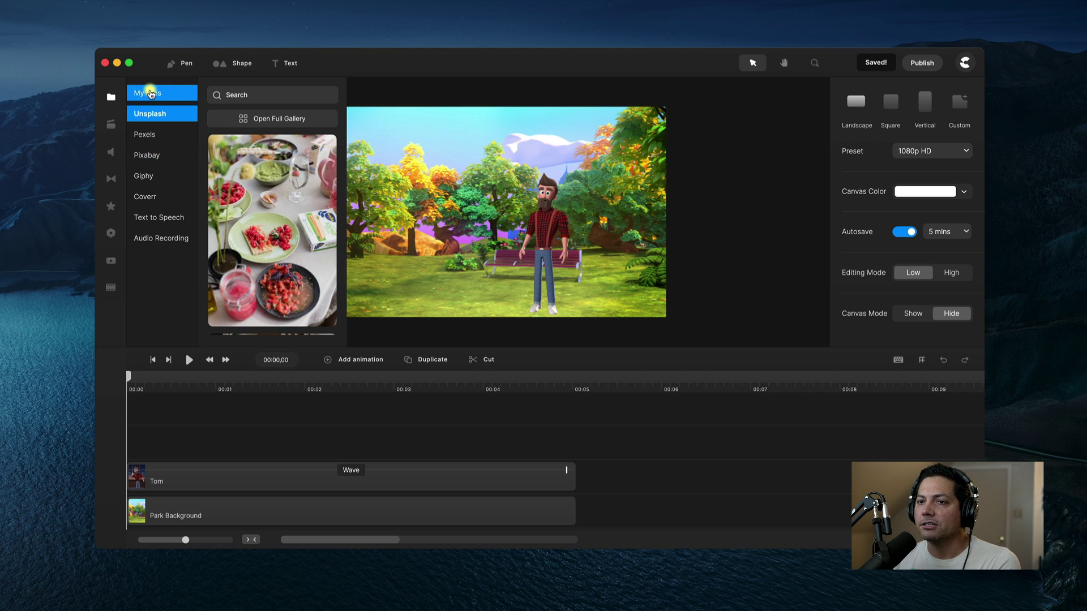
left_click(145, 94)
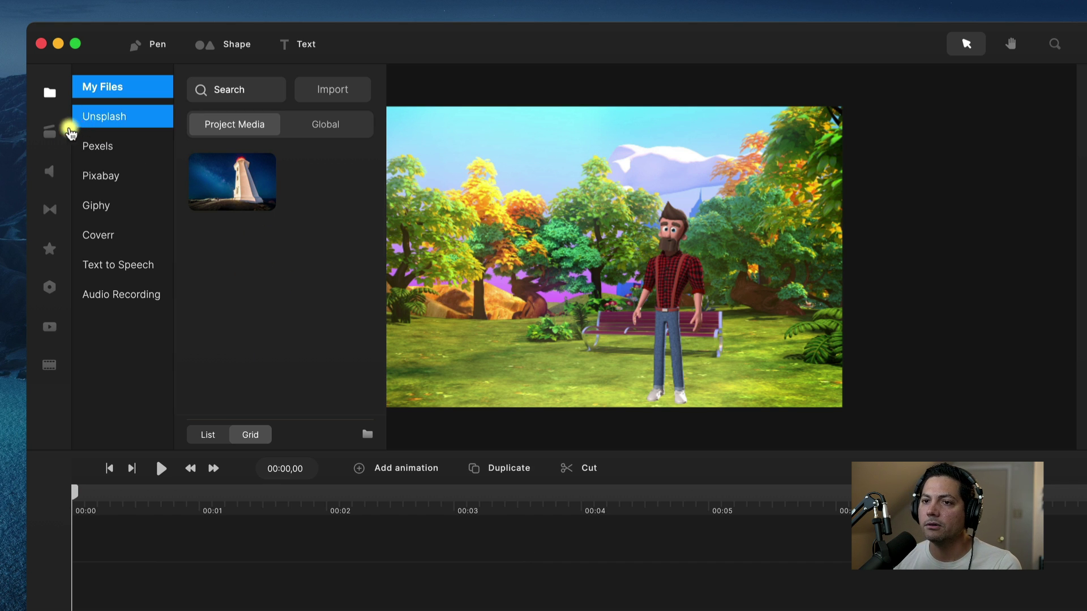
- Browse the 3D backgrounds in the asset library
left_click(49, 132)
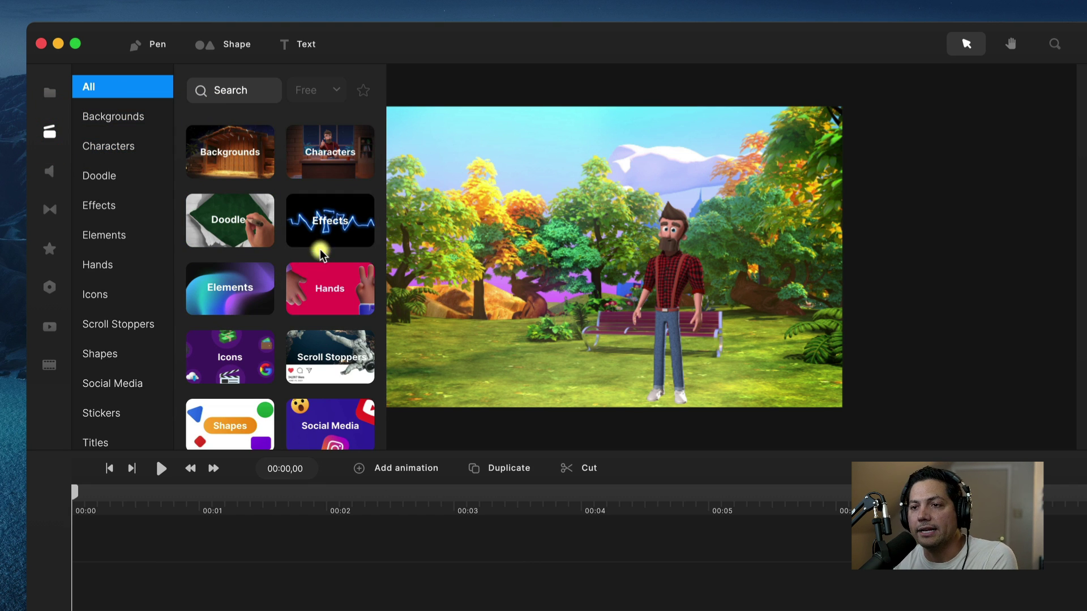
left_click(121, 115)
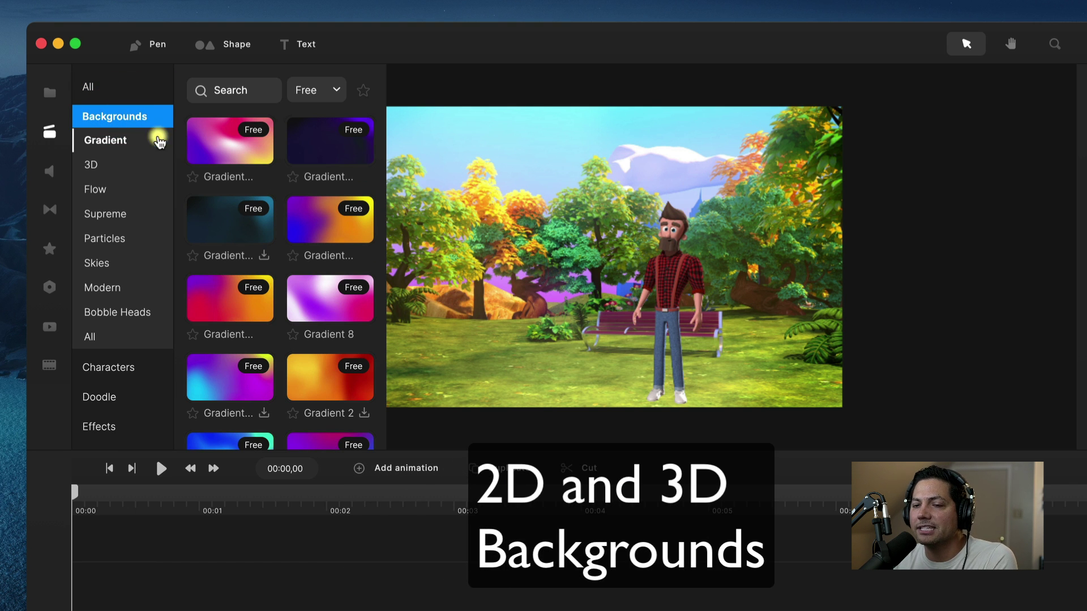
left_click(89, 165)
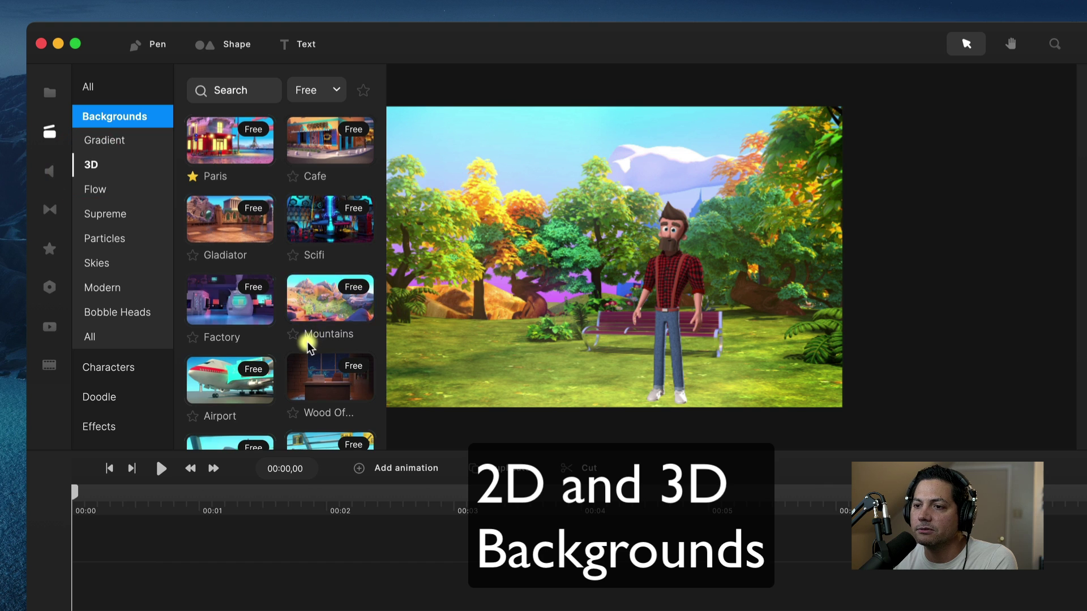
scroll(308, 346, "down", 5)
scroll(309, 346, "up", 5)
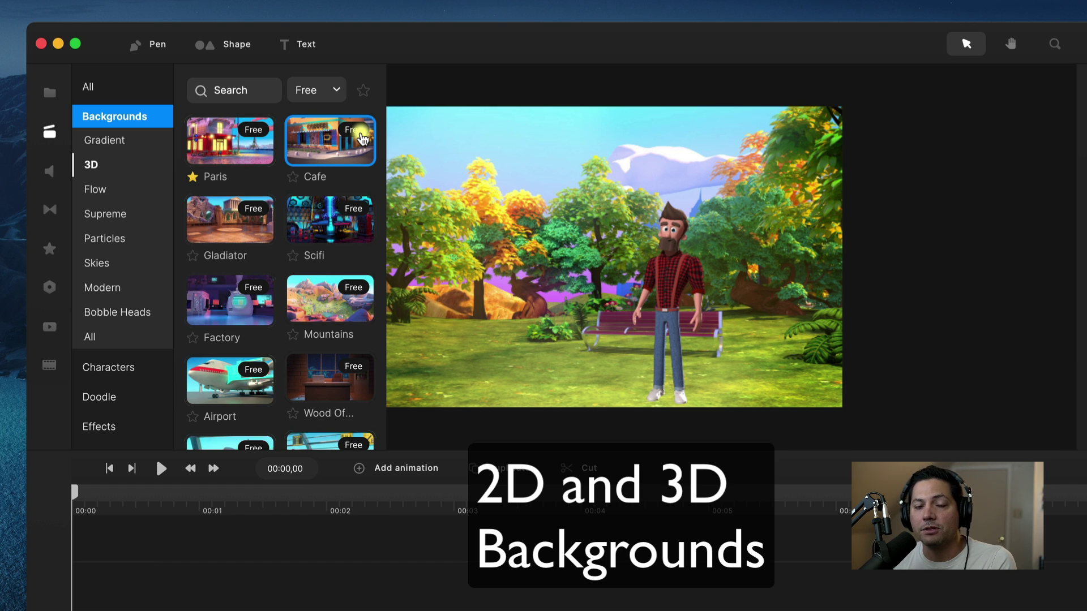
scroll(339, 238, "down", 6)
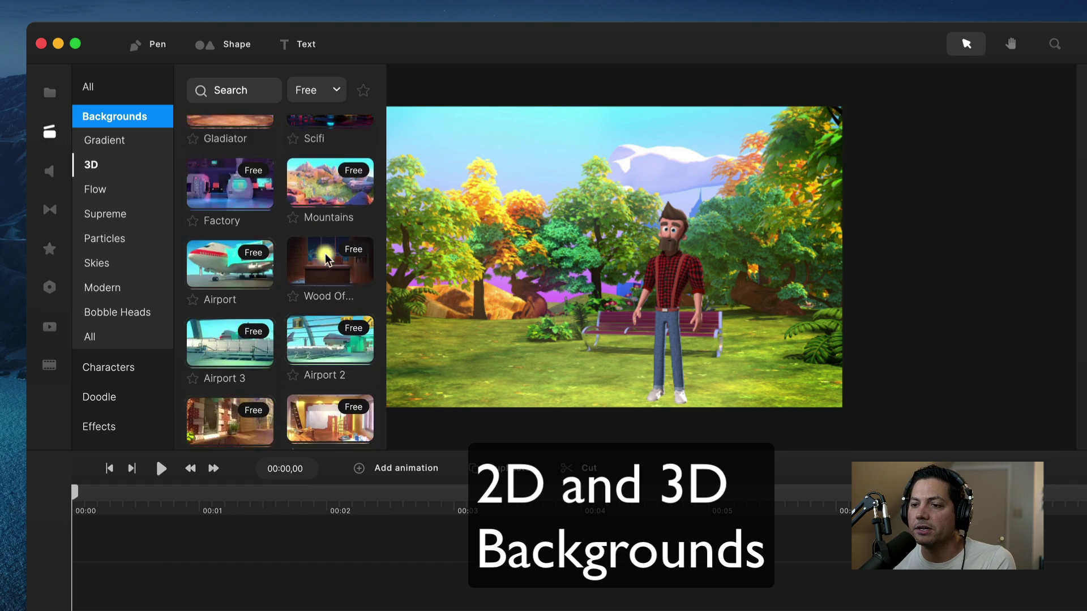
scroll(327, 298, "down", 3)
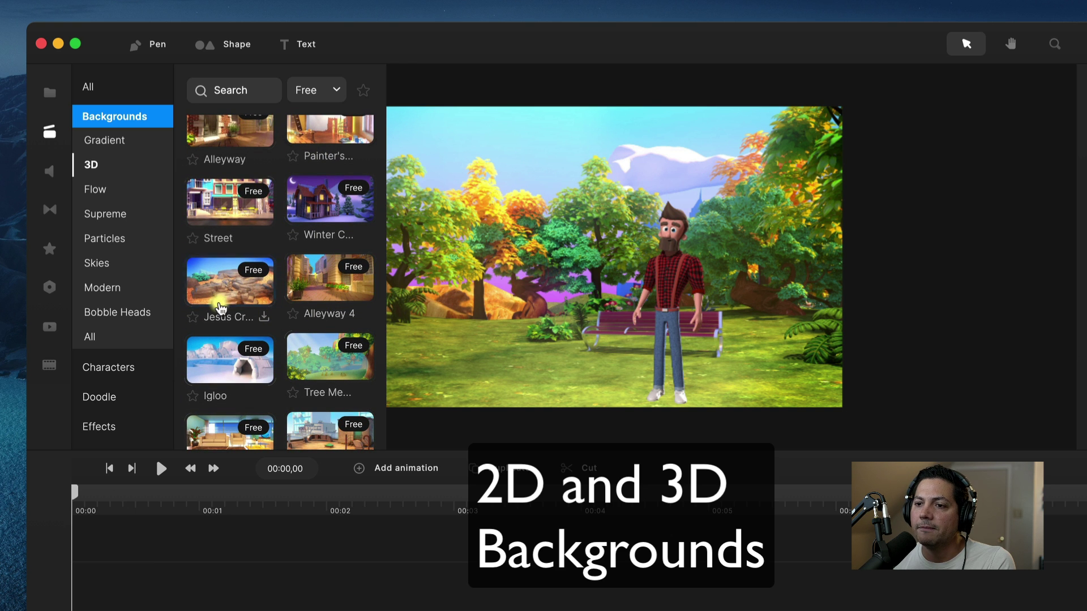
scroll(296, 360, "down", 3)
scroll(296, 361, "down", 2)
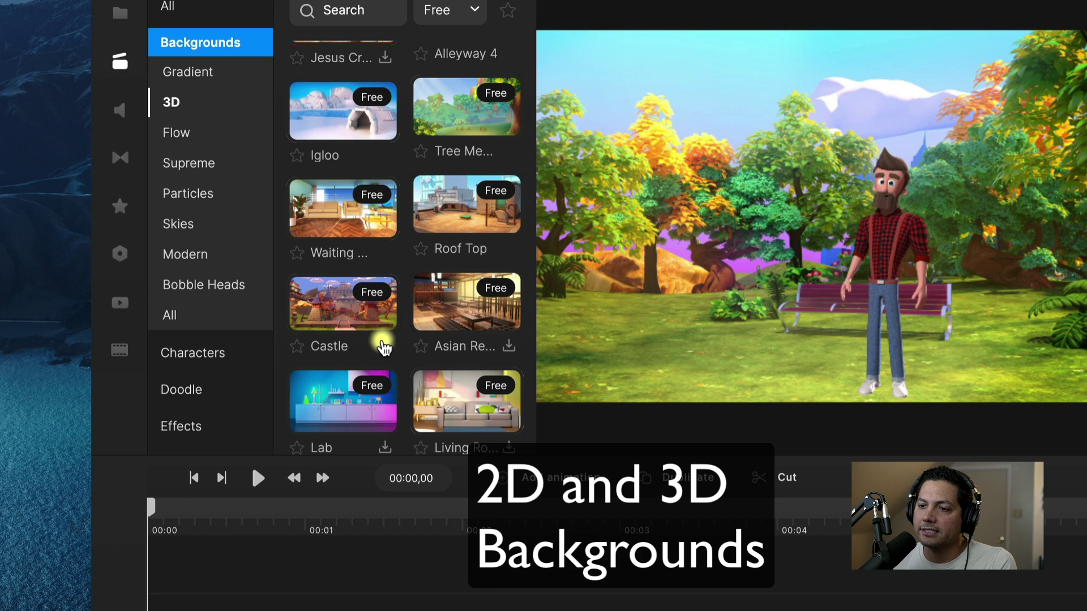
- Download the Castle 3D background and place it on the canvas, scaled to the canvas height
left_click(385, 346)
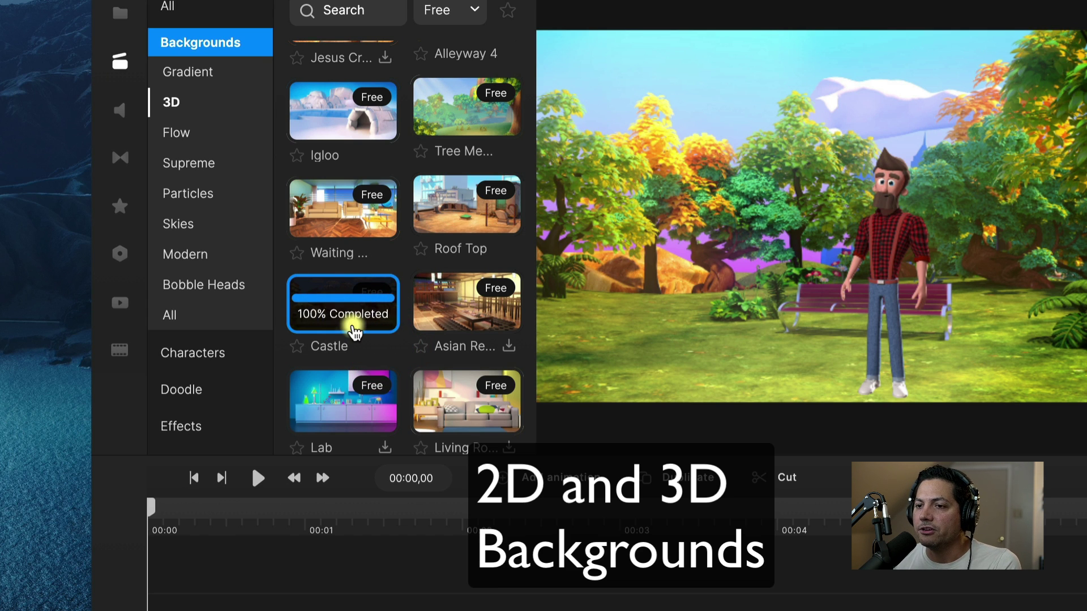
left_click_drag(343, 305, 736, 236)
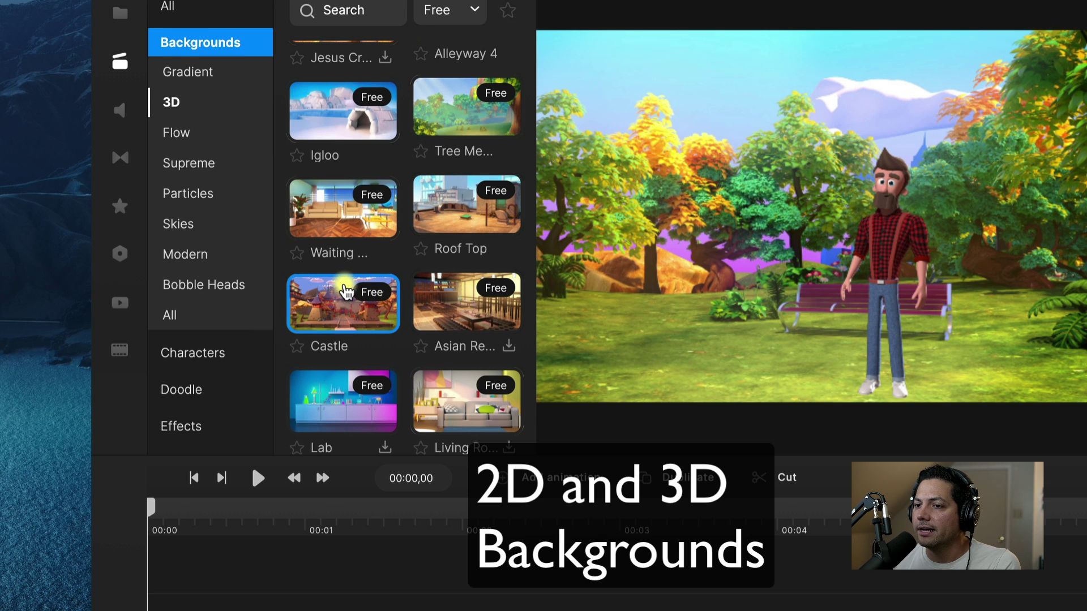
left_click_drag(601, 258, 601, 259)
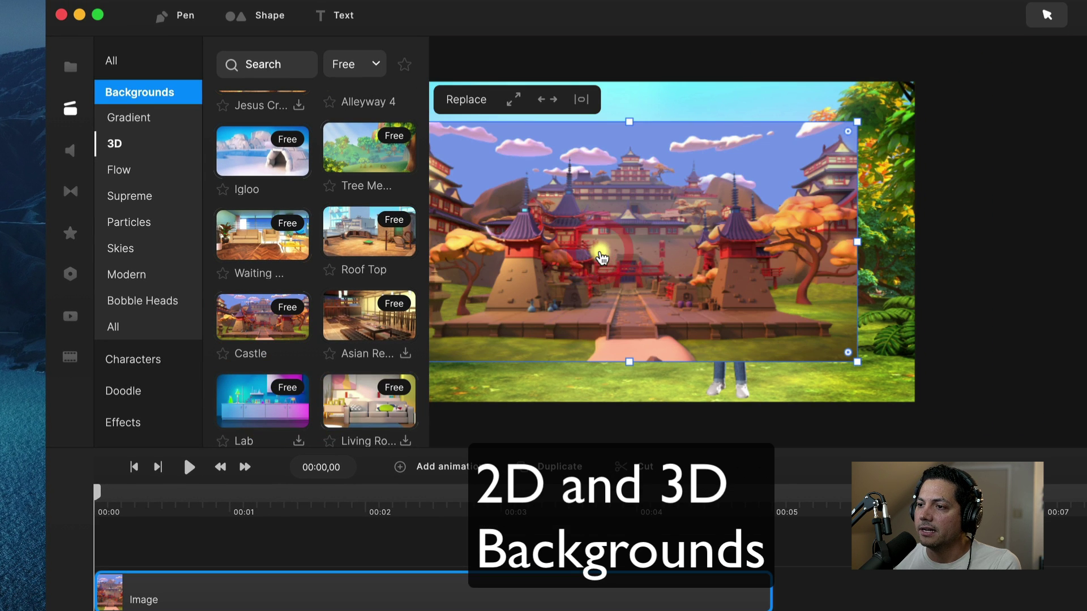
left_click(504, 104)
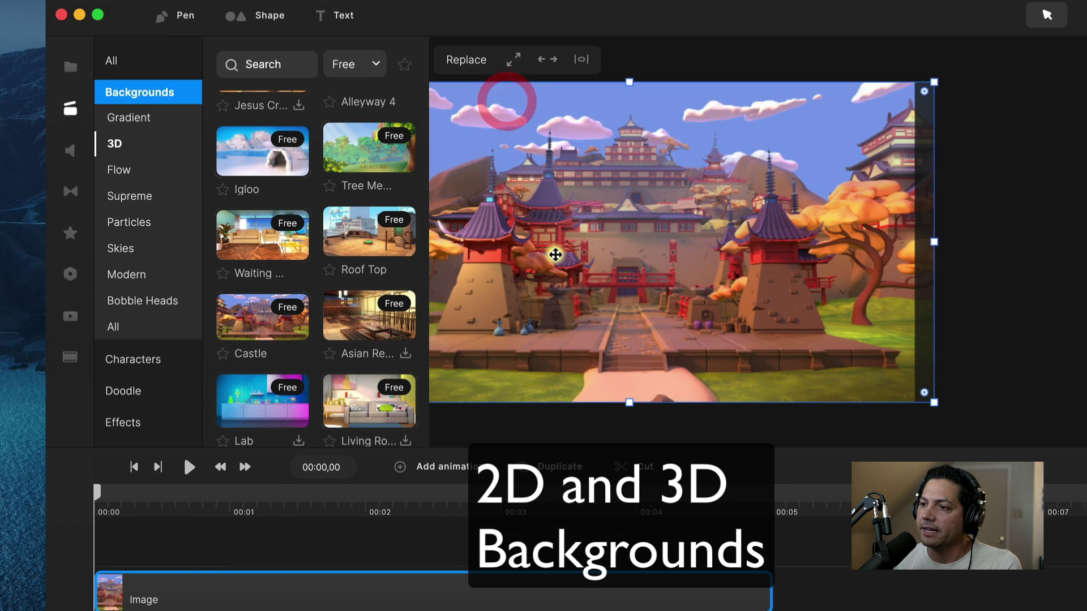
- Delete the Castle background from the timeline
left_click(427, 589)
key("Delete")
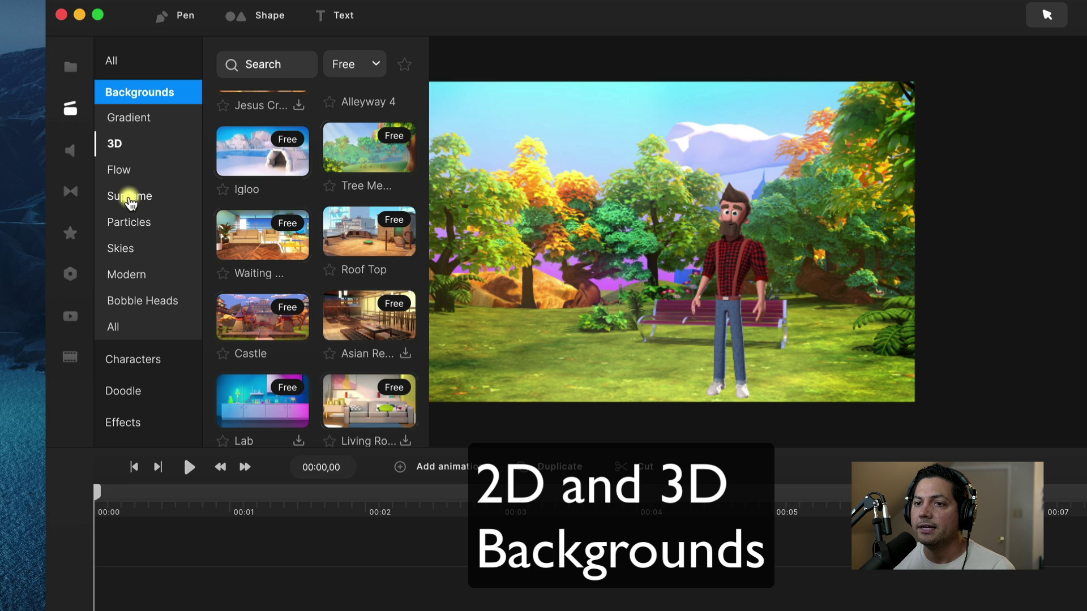
- Examine the Supreme, Modern and Bobble Heads background collections
left_click(125, 197)
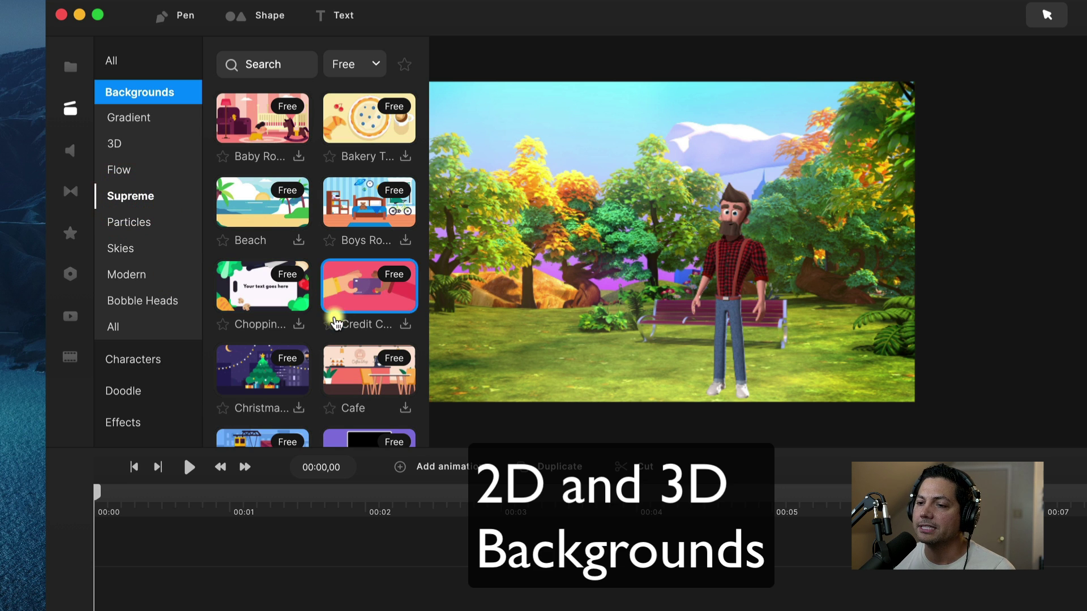
scroll(332, 323, "down", 3)
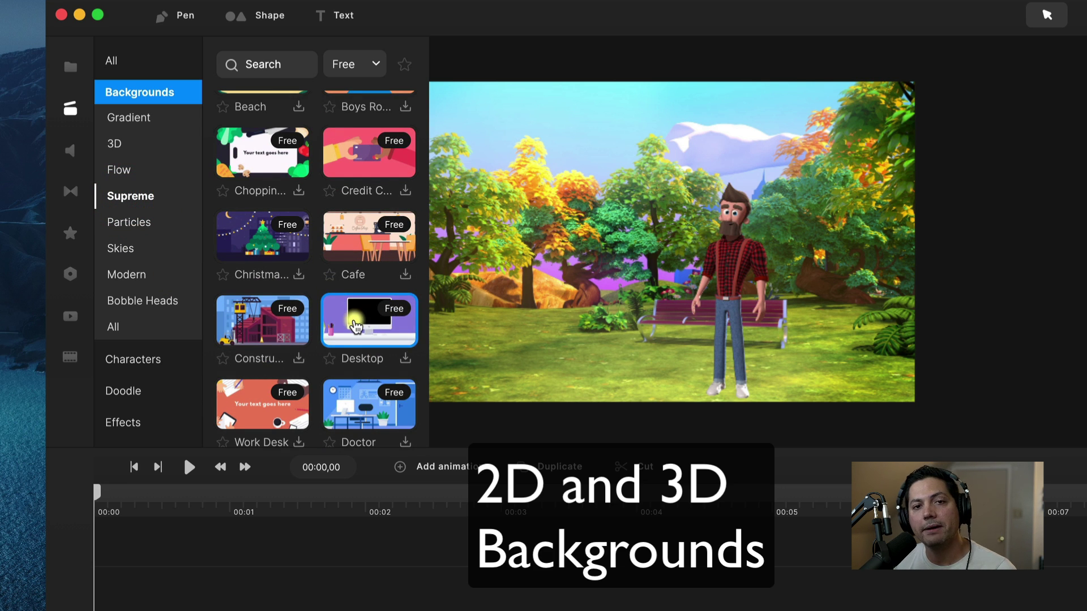
scroll(313, 374, "down", 3)
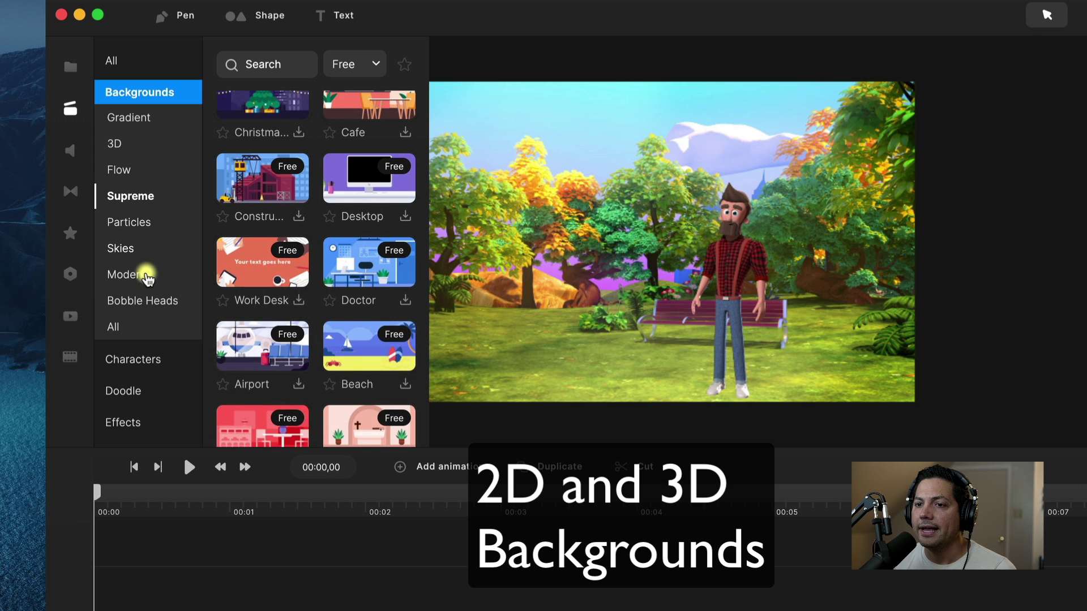
left_click(134, 276)
scroll(323, 308, "down", 5)
scroll(323, 308, "up", 5)
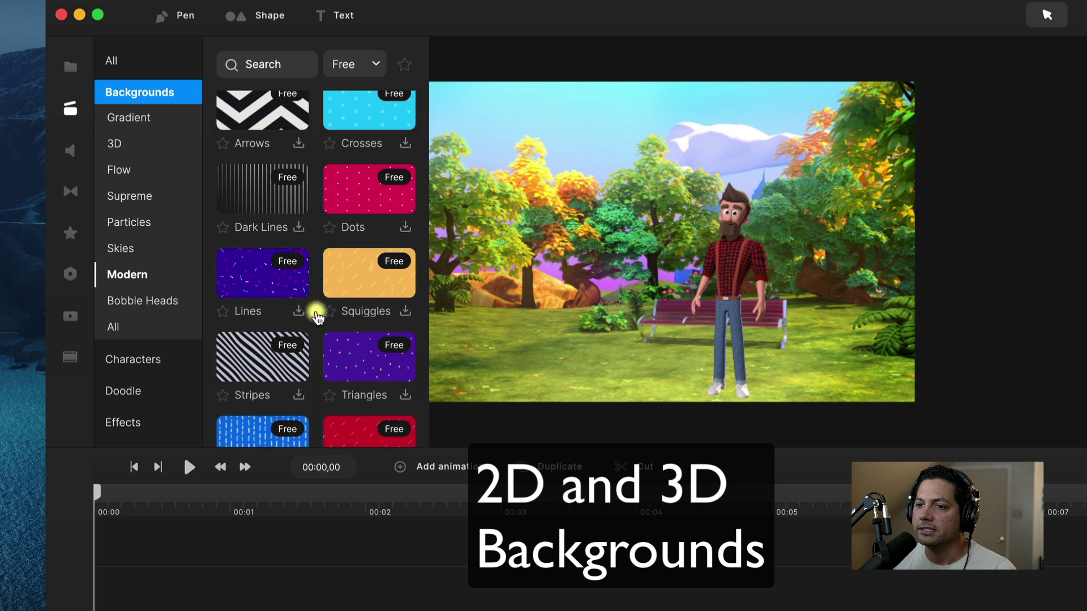
left_click(145, 303)
scroll(313, 326, "down", 3)
scroll(310, 326, "up", 3)
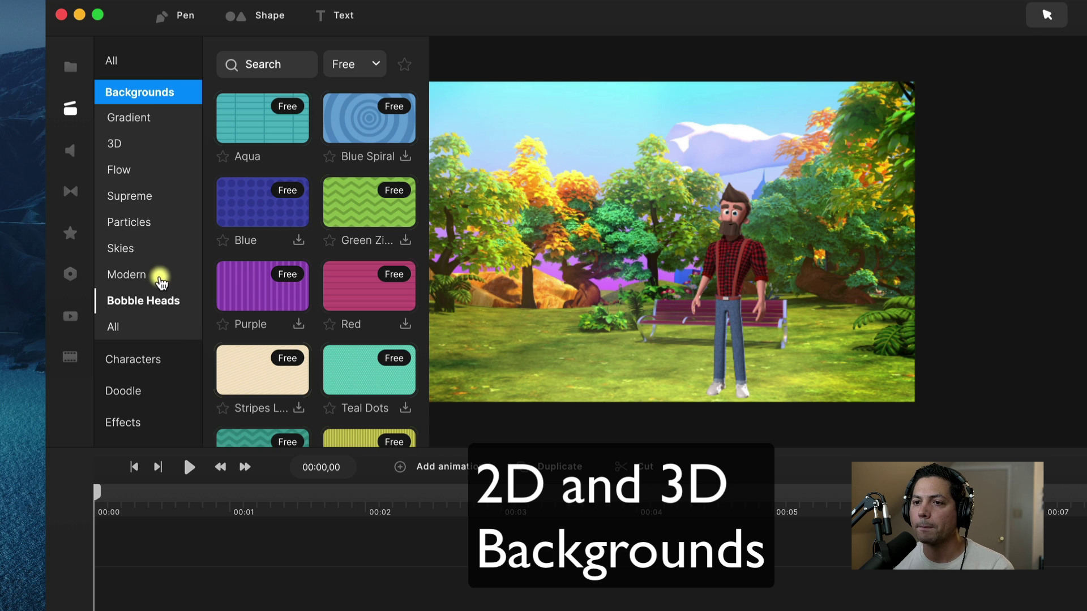
- Browse the 3D characters in the asset library
scroll(155, 283, "down", 1)
left_click(135, 321)
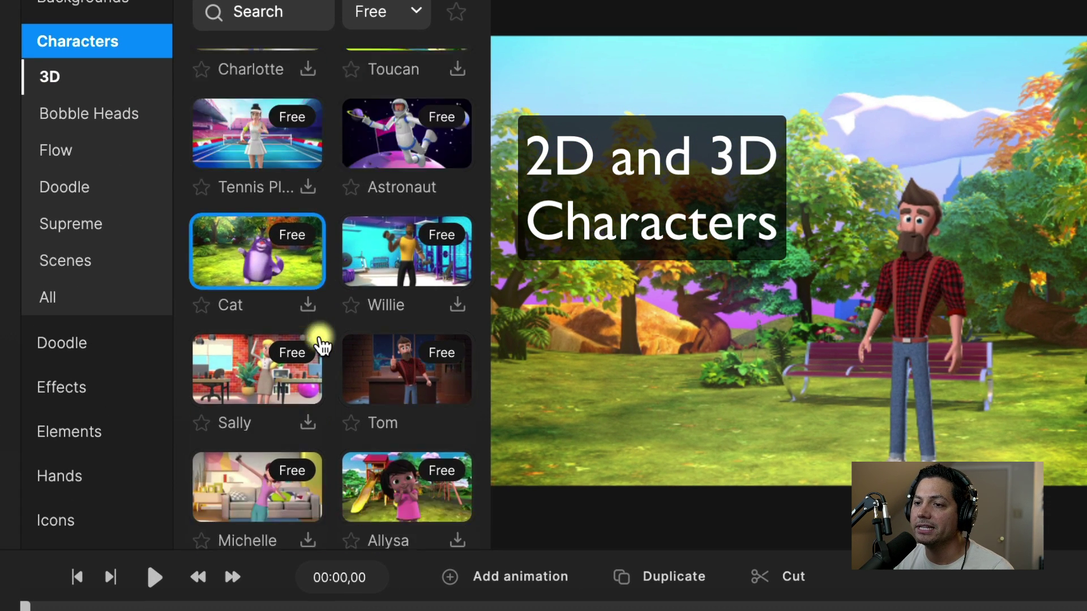
scroll(323, 345, "down", 5)
scroll(379, 393, "down", 3)
scroll(376, 362, "up", 5)
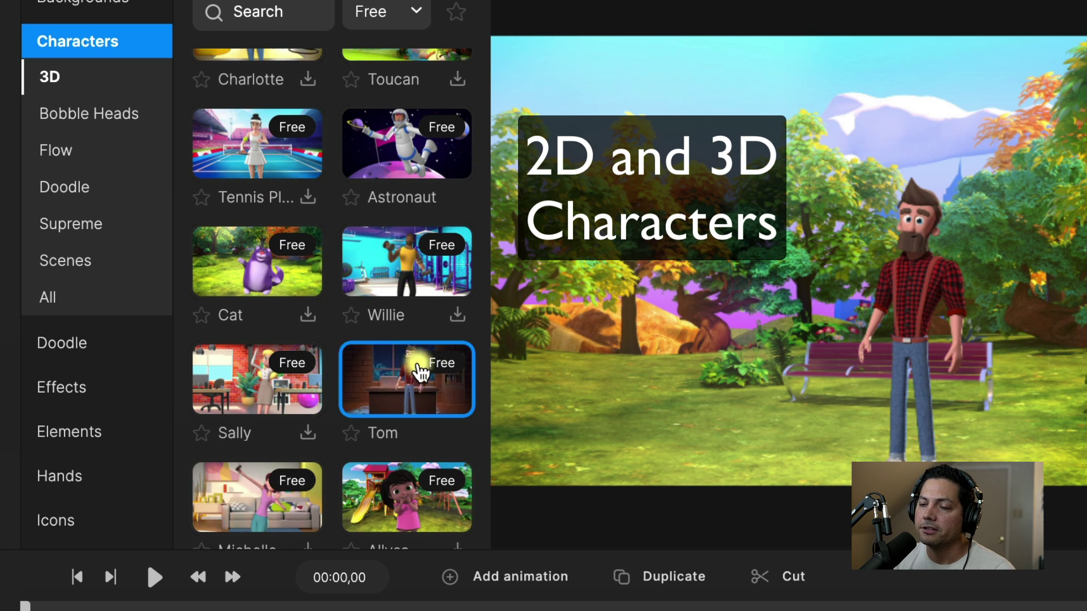
- Examine the Supreme collection of 2D characters
left_click(52, 220)
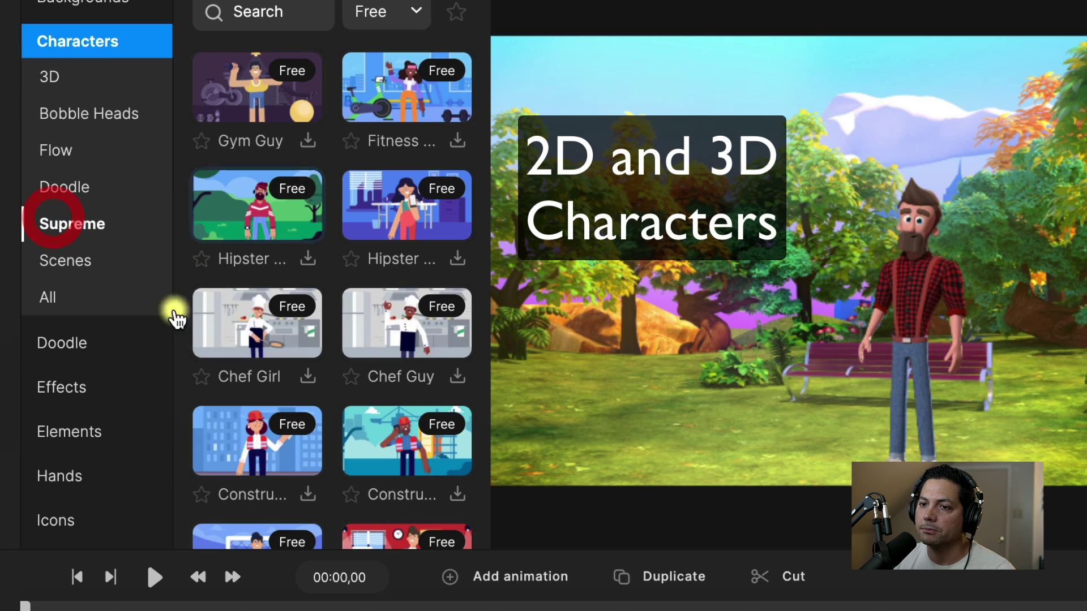
scroll(362, 354, "down", 3)
scroll(355, 350, "down", 2)
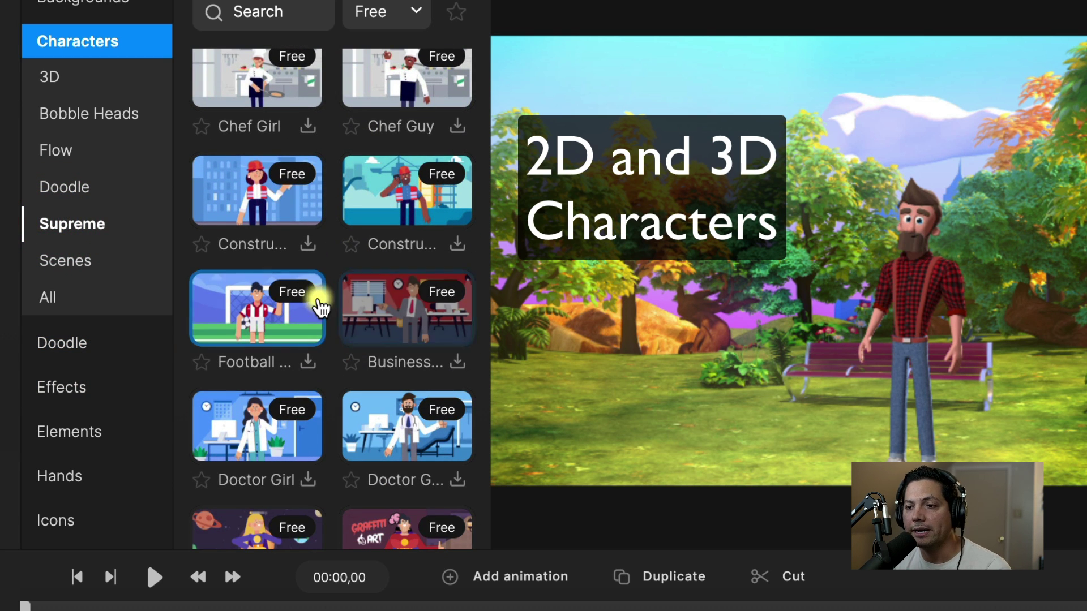
scroll(317, 304, "down", 4)
scroll(319, 306, "up", 5)
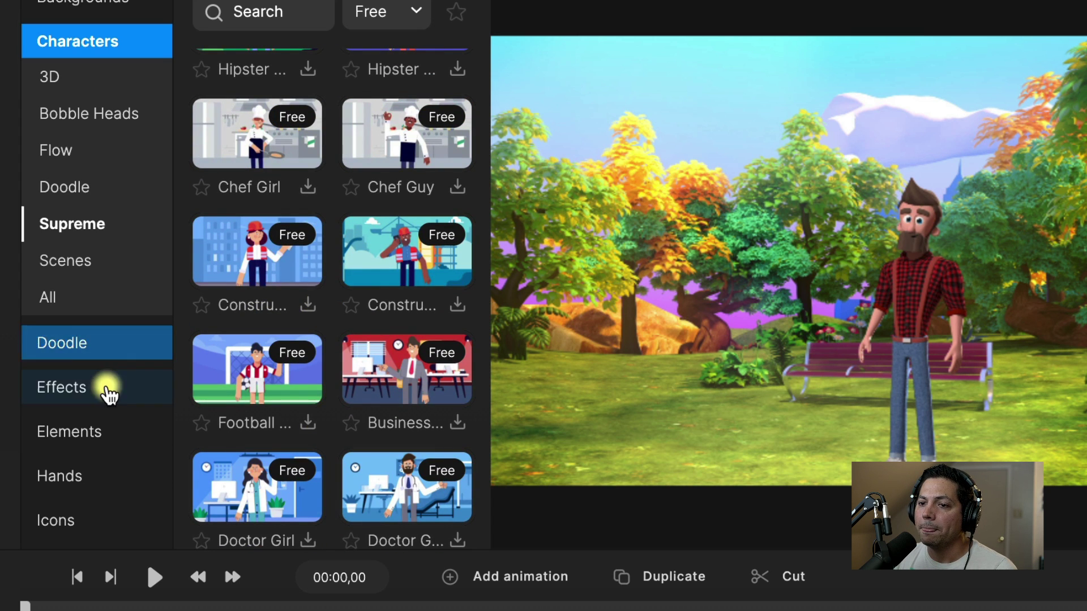
- Examine the Fire, Smoke, Explosions and Electric effects in the asset library
left_click(71, 391)
scroll(95, 225, "down", 3)
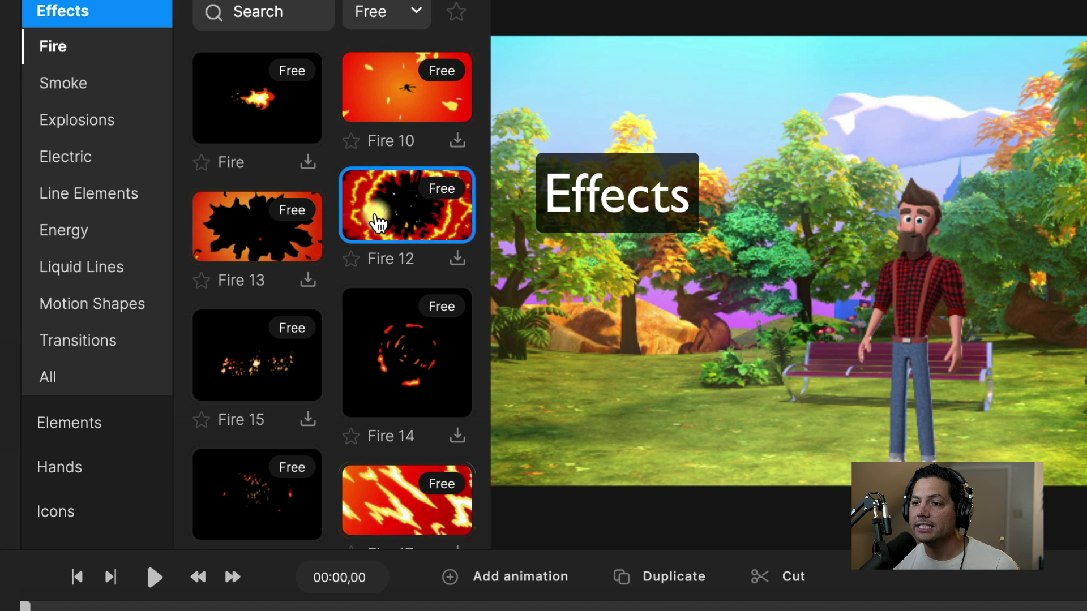
left_click(53, 84)
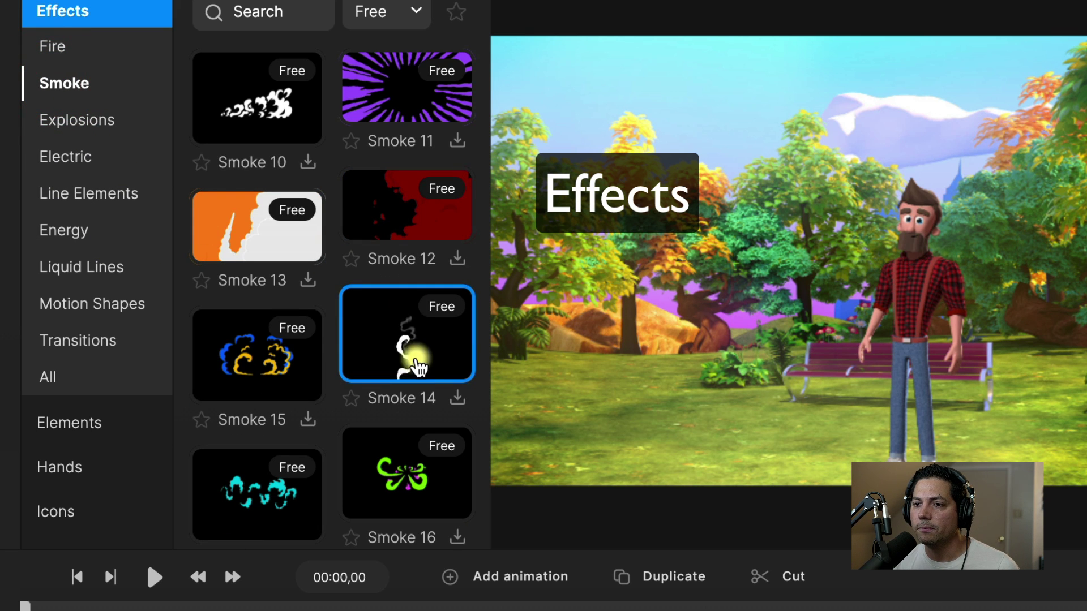
left_click(75, 118)
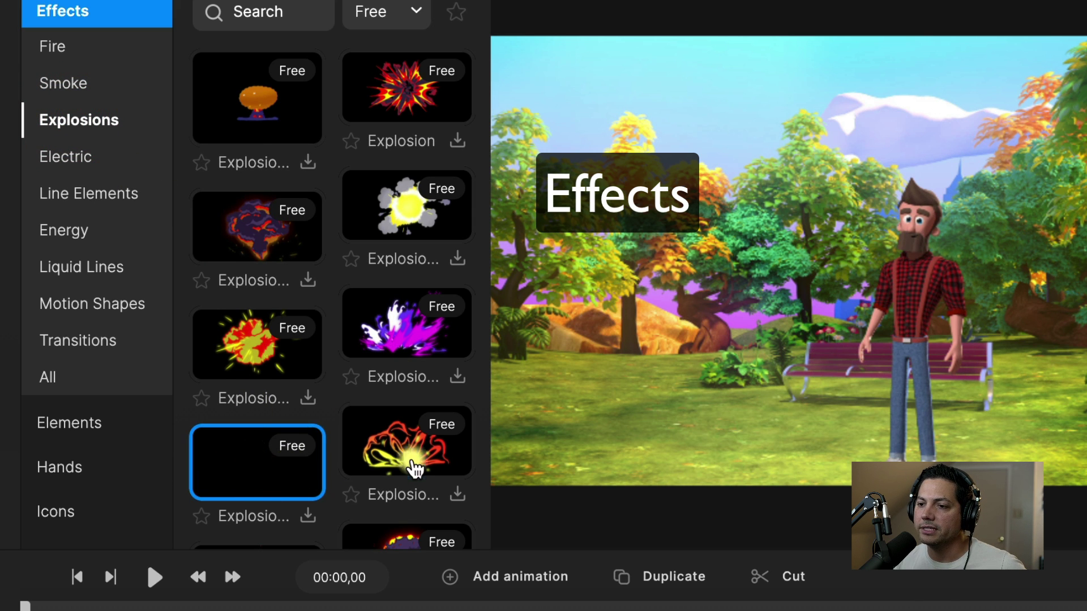
left_click(61, 158)
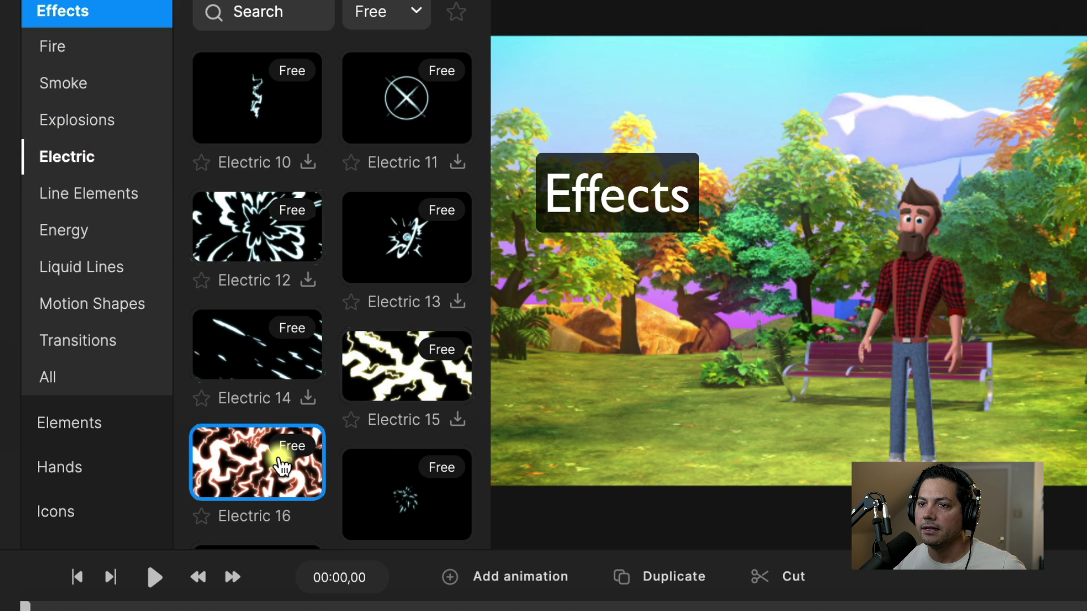
- Examine the Line Elements, Energy, Liquid Lines, Motion Shapes and Transitions effects
left_click(61, 195)
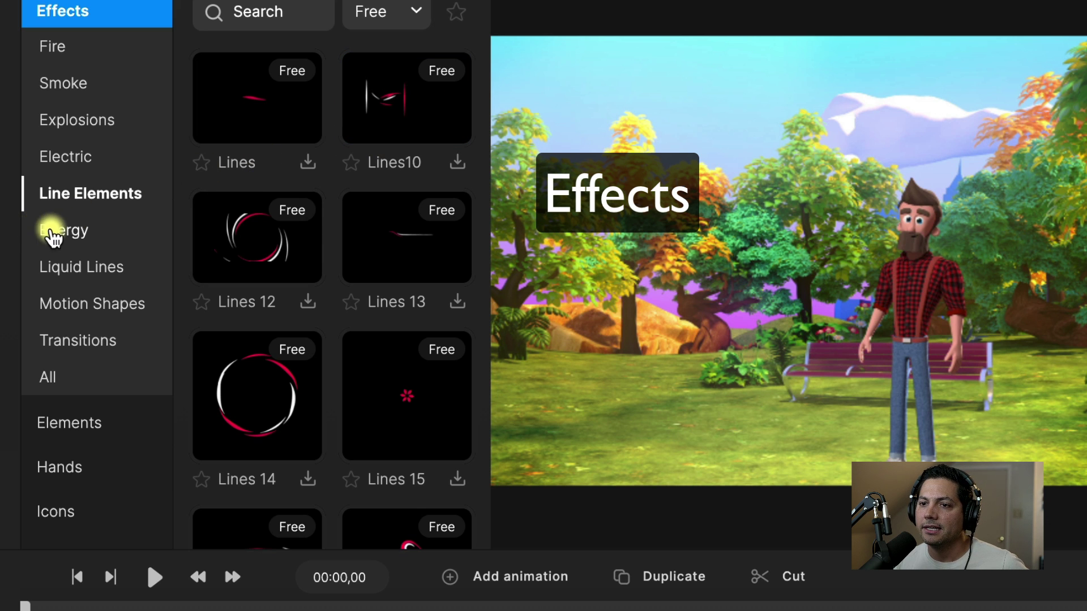
left_click(49, 229)
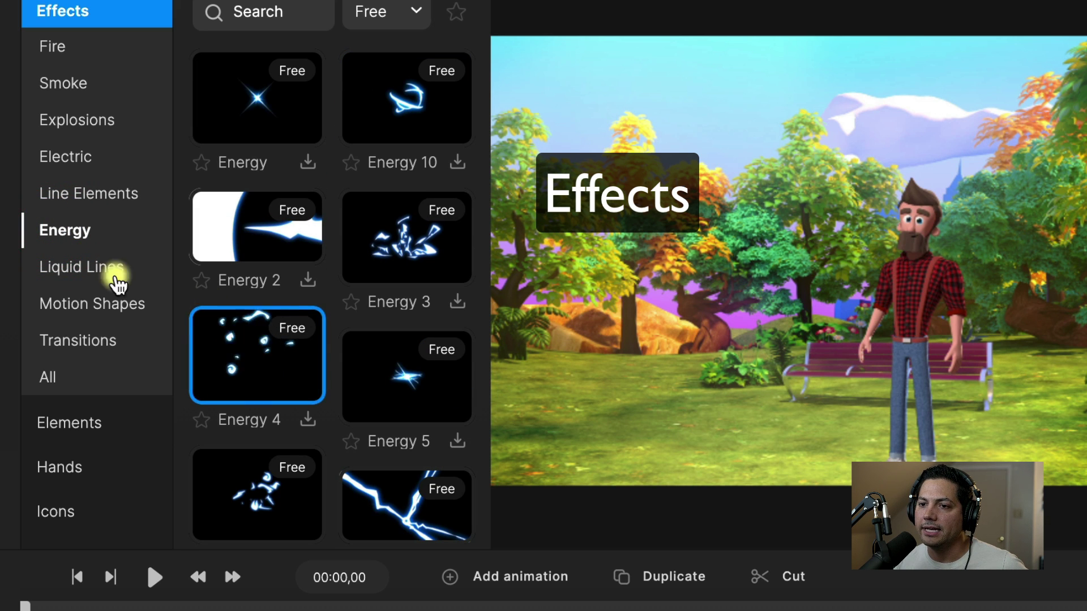
left_click(79, 269)
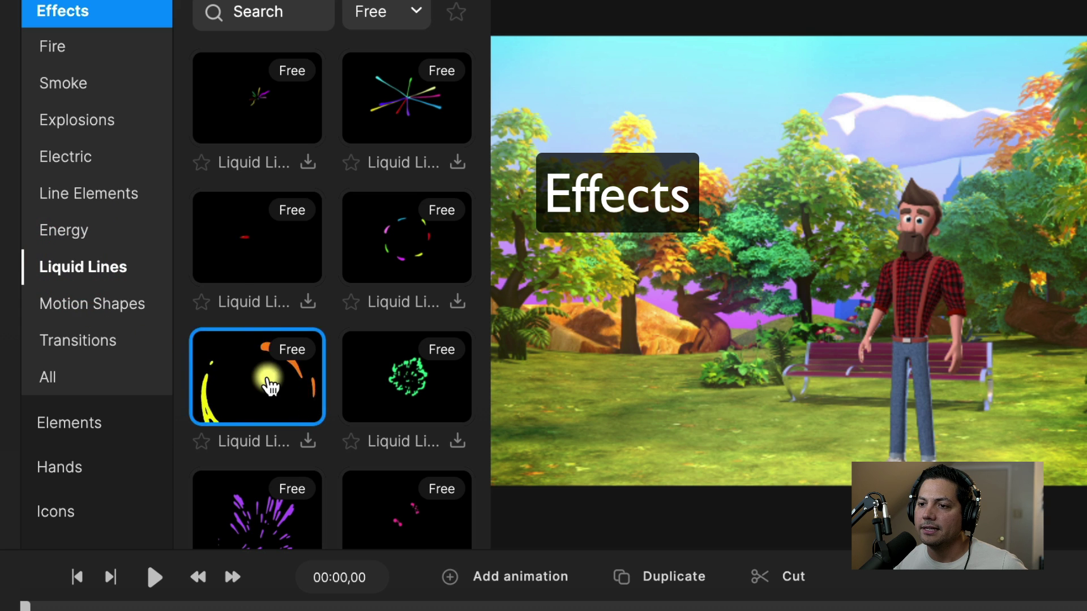
left_click(66, 303)
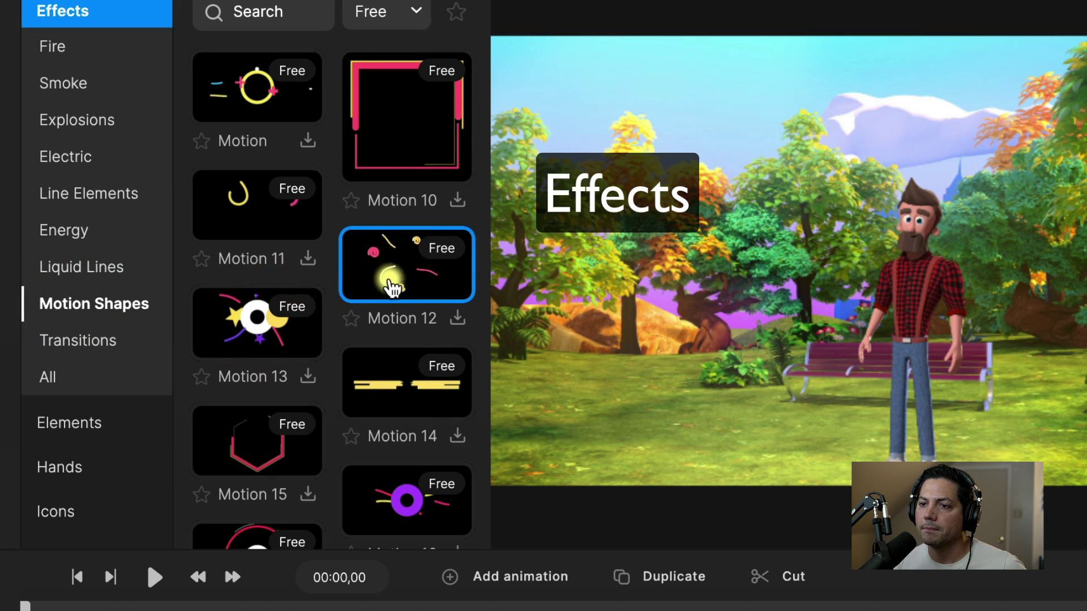
left_click(66, 340)
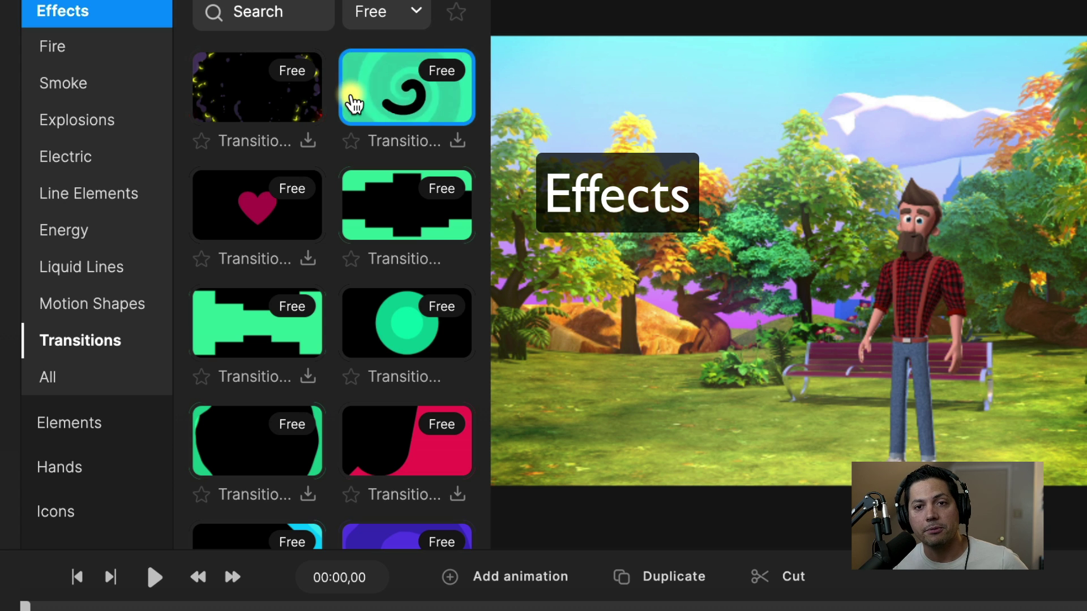
- Browse the cursor graphics in the Elements category
scroll(105, 396, "down", 2)
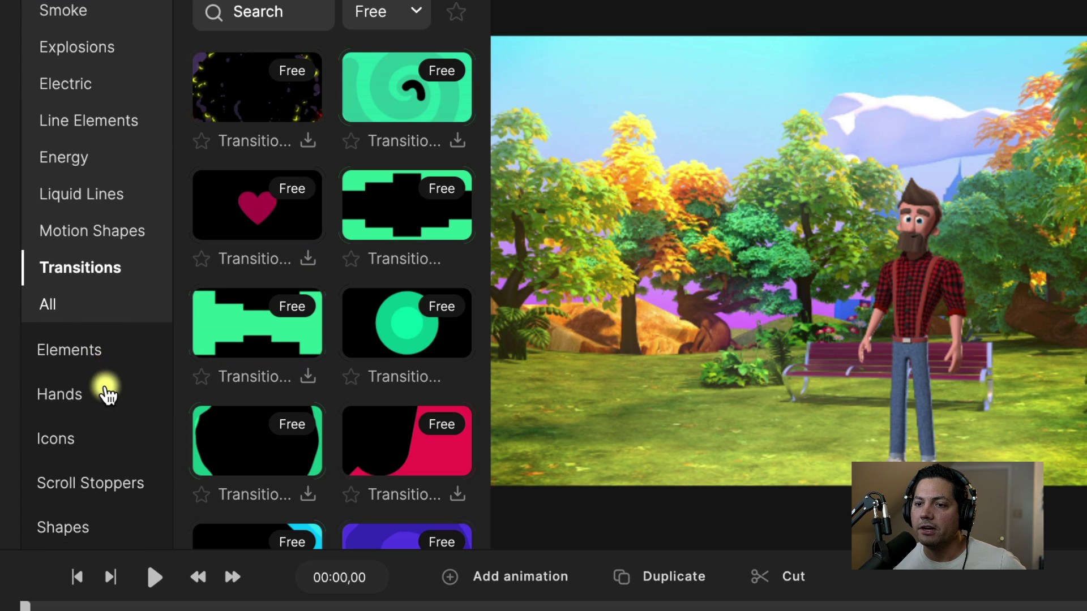
left_click(79, 353)
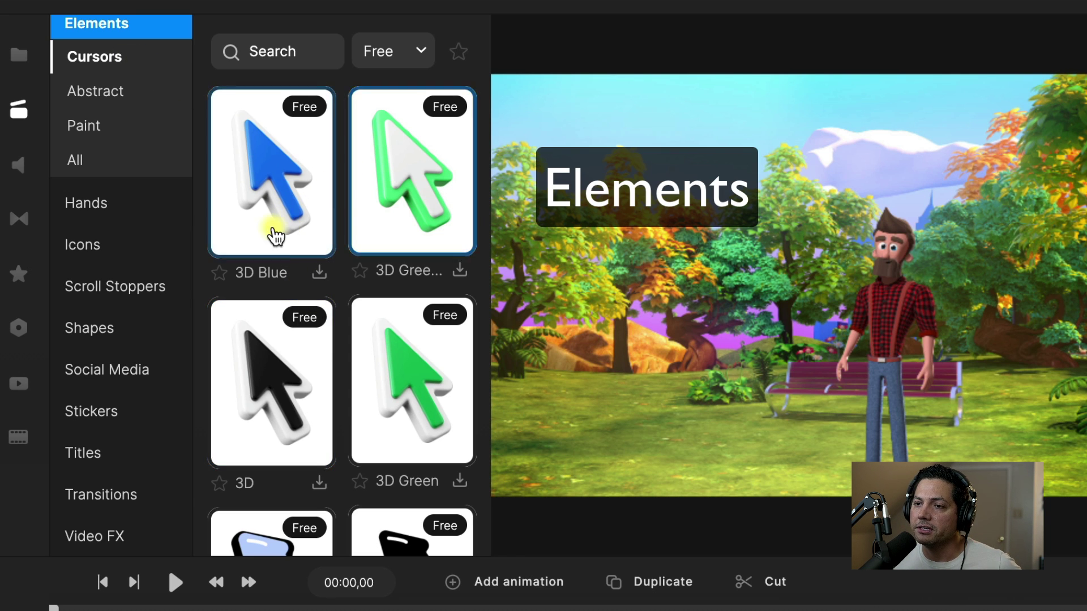
scroll(358, 368, "down", 1)
scroll(357, 368, "down", 20)
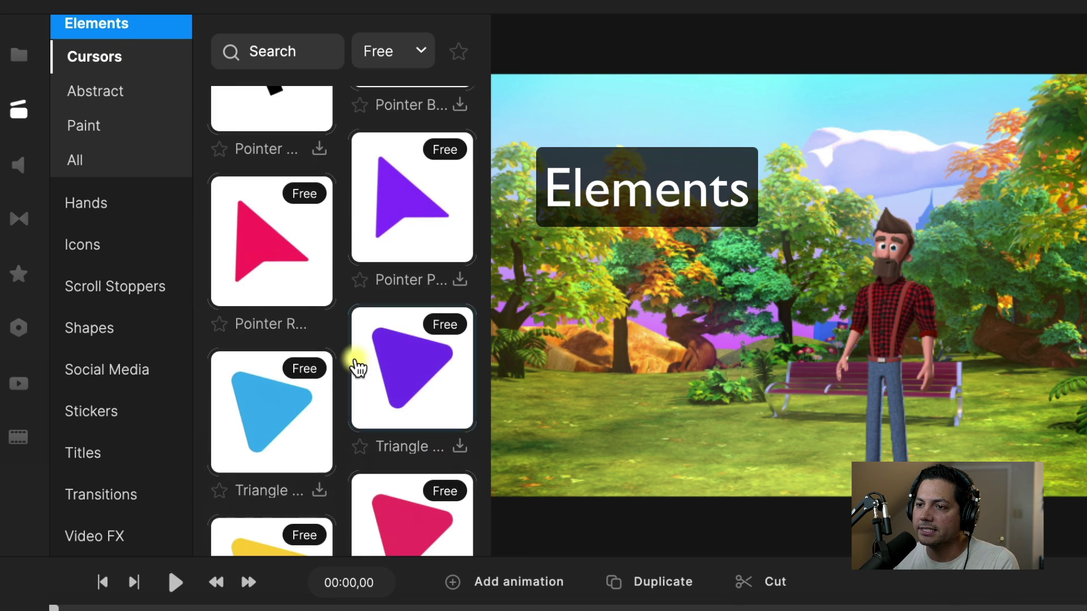
scroll(358, 368, "up", 20)
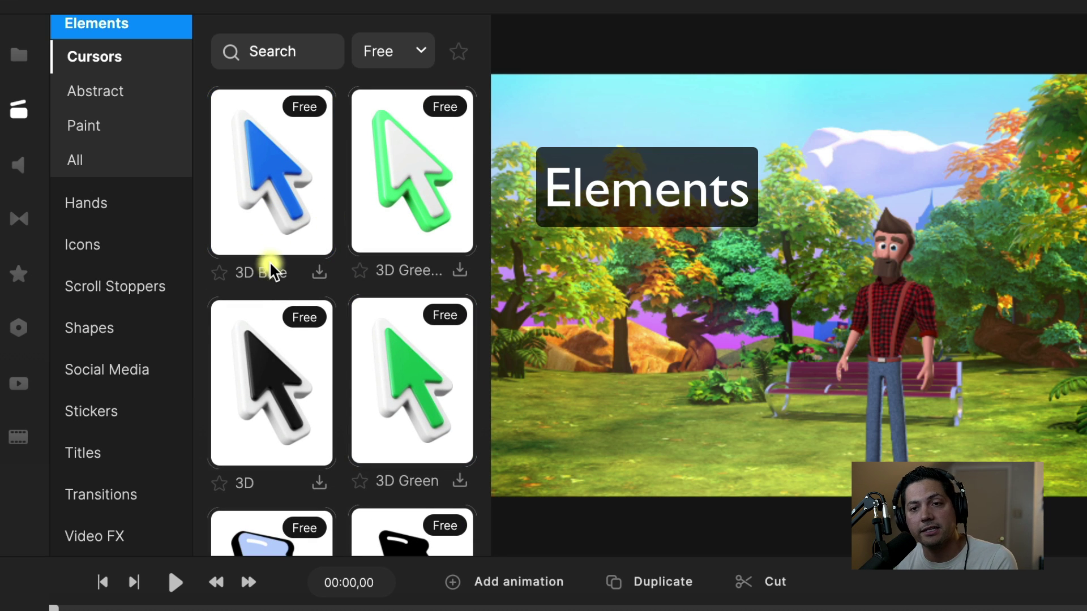
- Download the 3D Blue cursor and place it on the canvas beside the Tom character
left_click(320, 275)
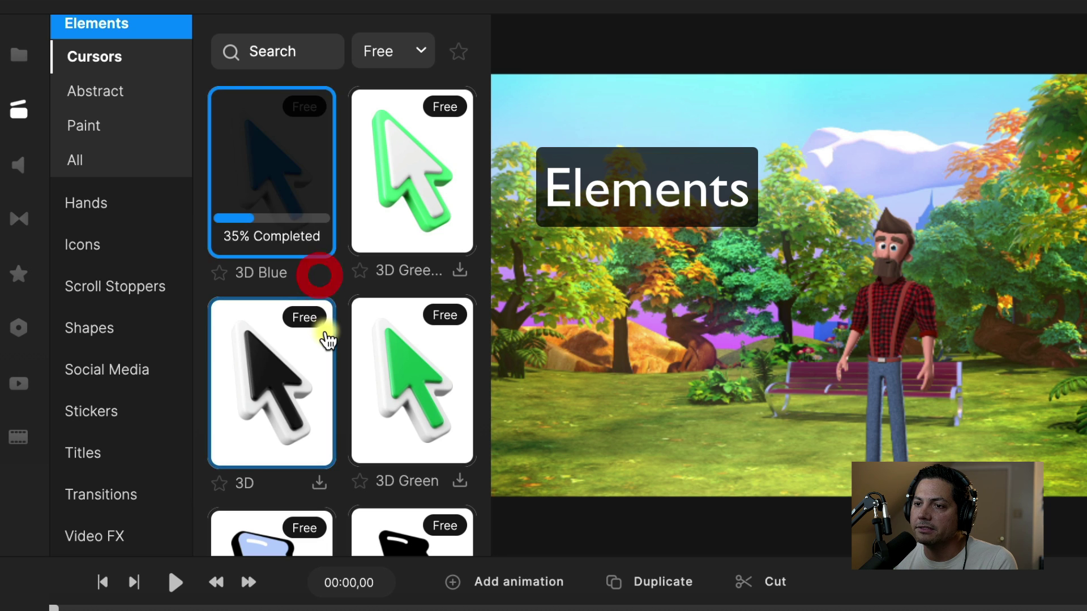
left_click_drag(264, 162, 776, 303)
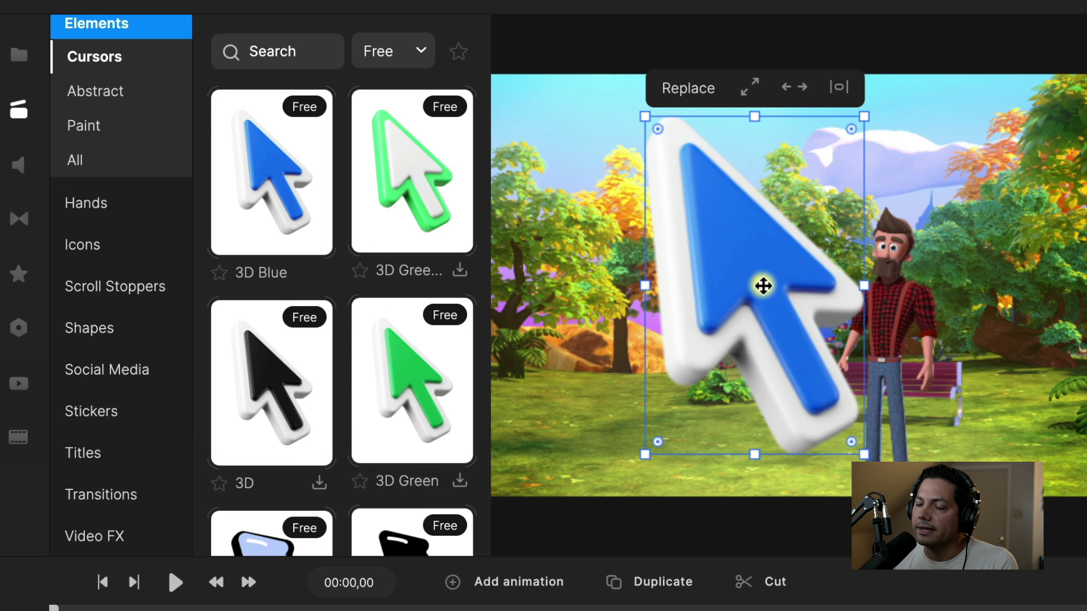
left_click_drag(709, 263, 752, 284)
- Shrink the blue cursor to a scale of 214%, move it away from the character and rotate it to point up toward him
left_click_drag(697, 138, 803, 311)
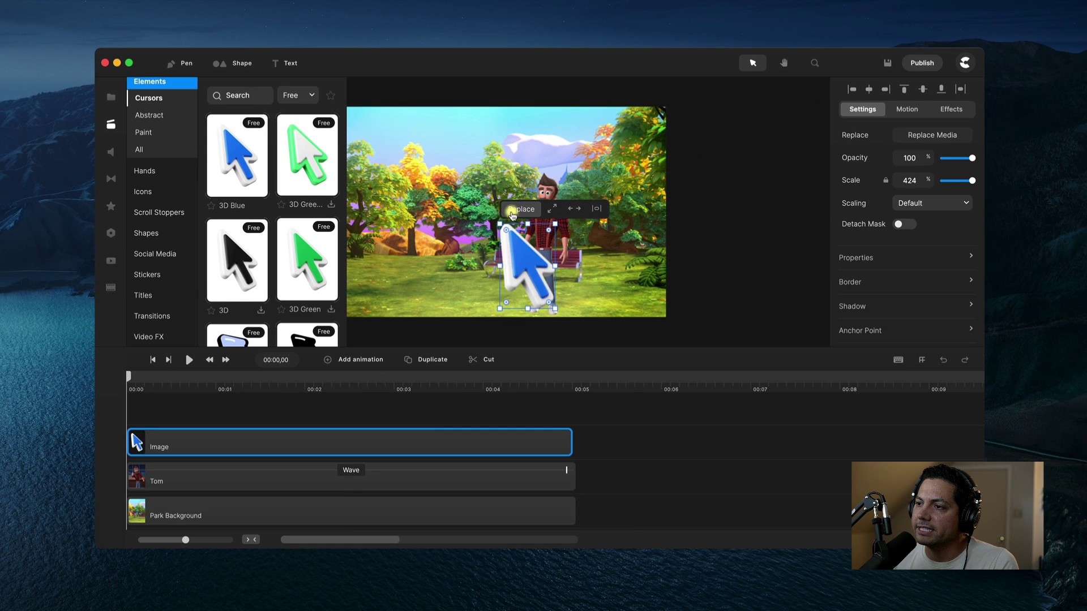
left_click_drag(530, 266, 476, 239)
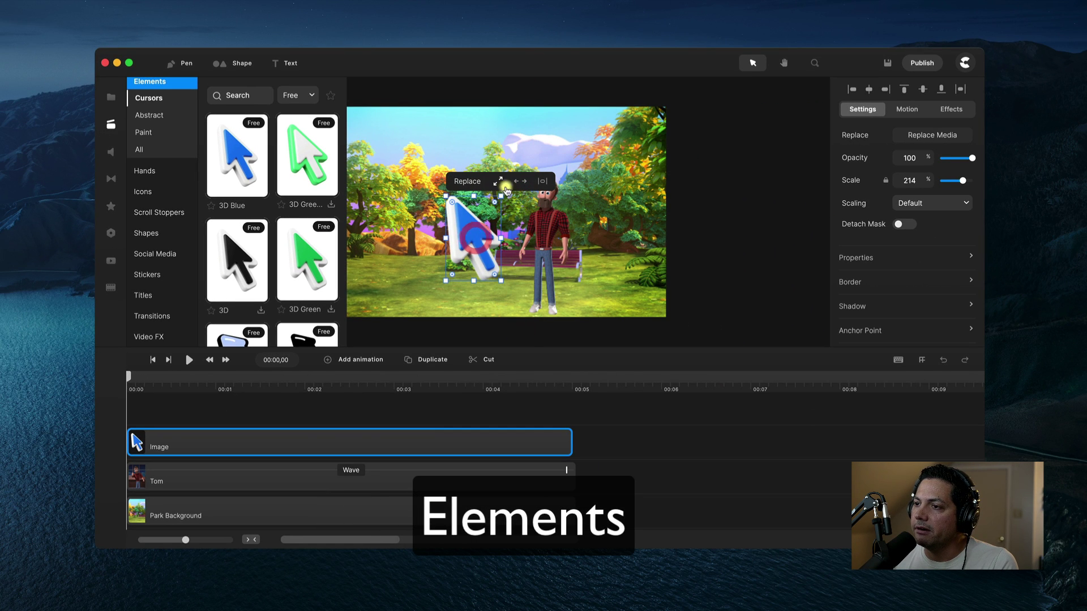
left_click_drag(504, 285, 431, 310)
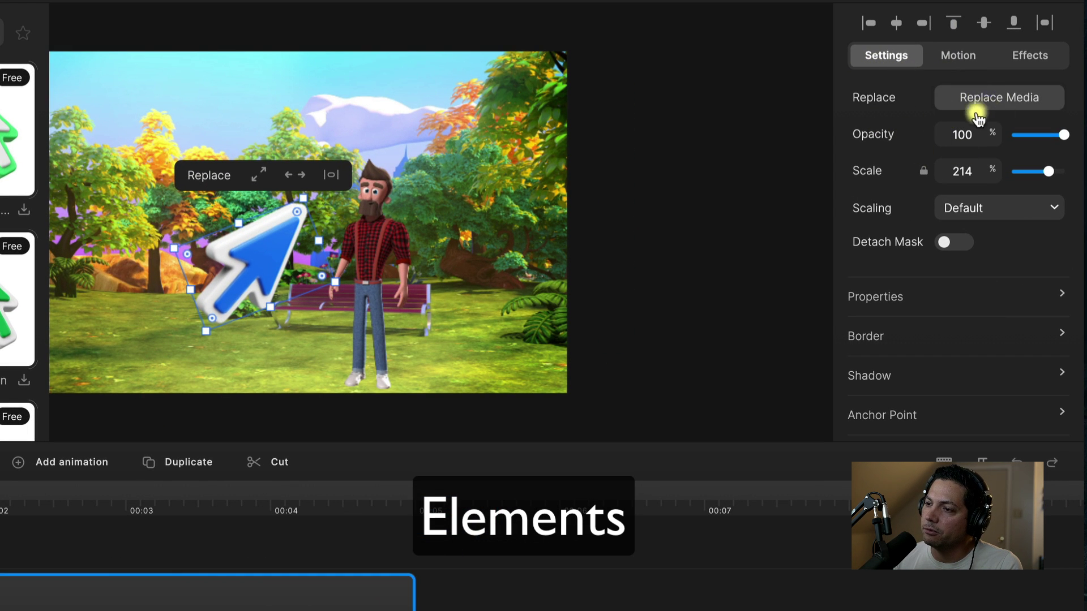
- Check the media sources offered for replacing the cursor image, and delete the cursor from the timeline
left_click(992, 98)
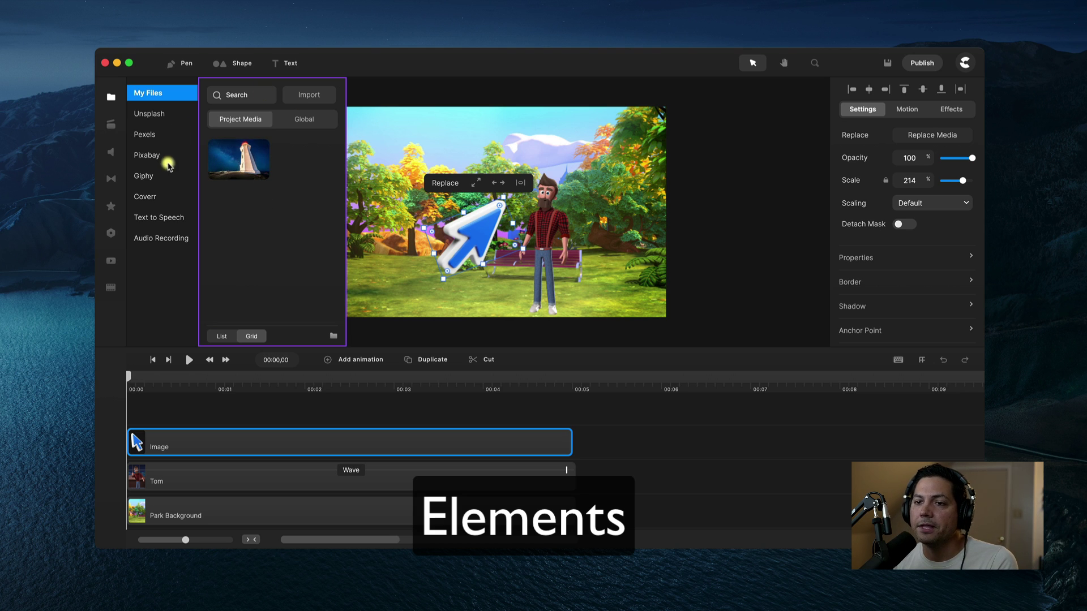
left_click(111, 124)
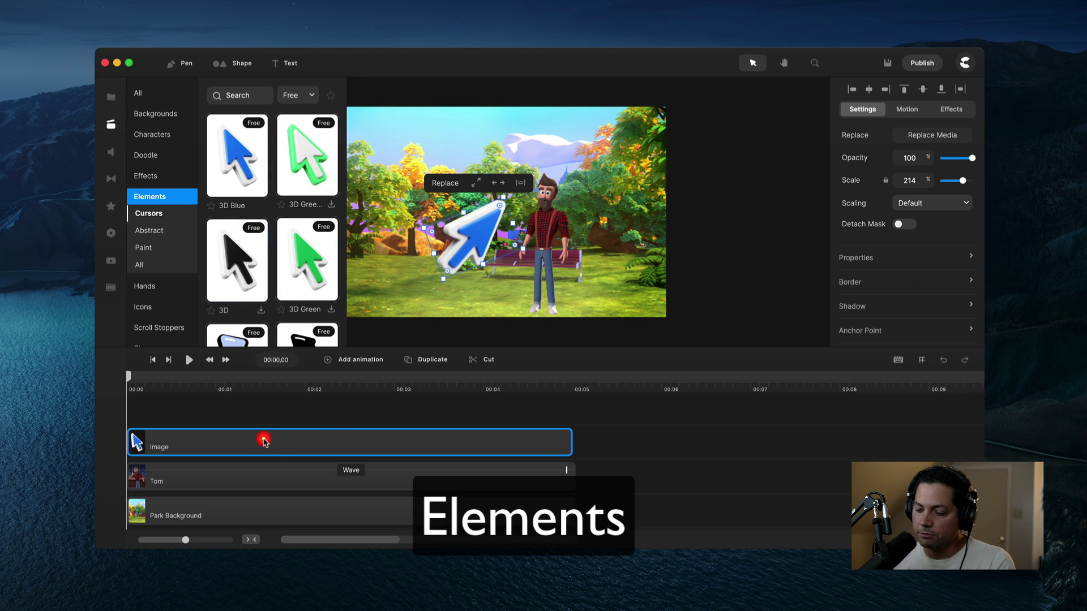
key("Delete")
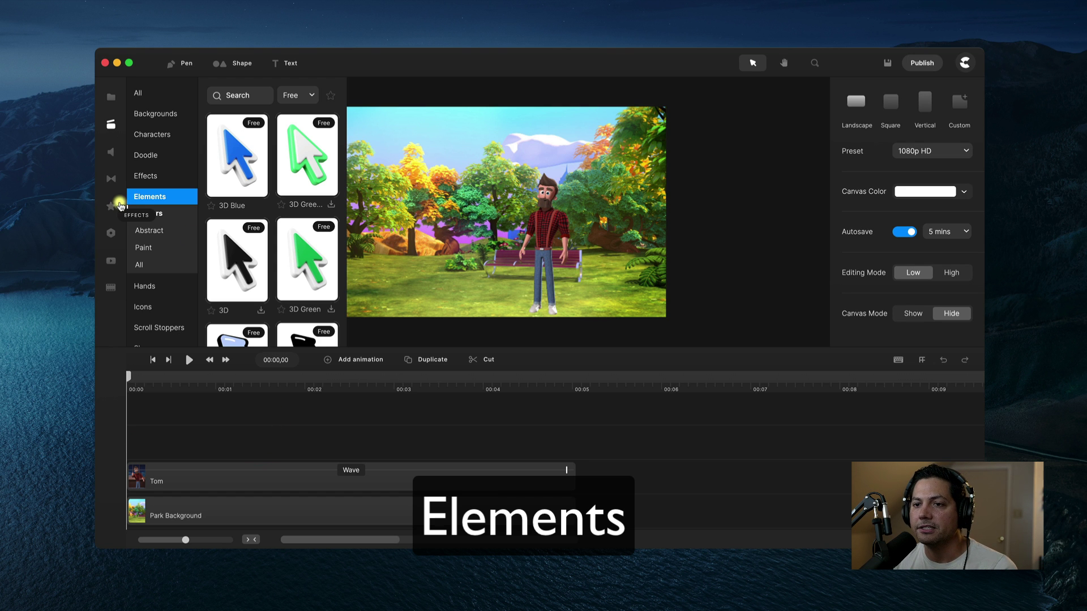
- Examine the 3D, 2D and real hands in the Hands category
scroll(149, 266, "down", 1)
left_click(145, 270)
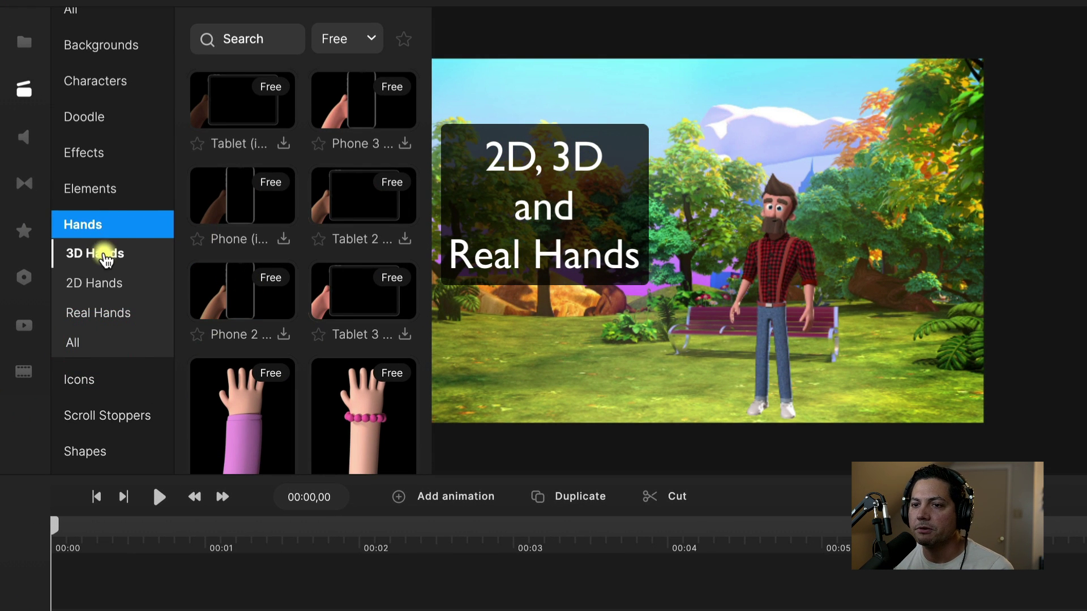
scroll(236, 220, "down", 5)
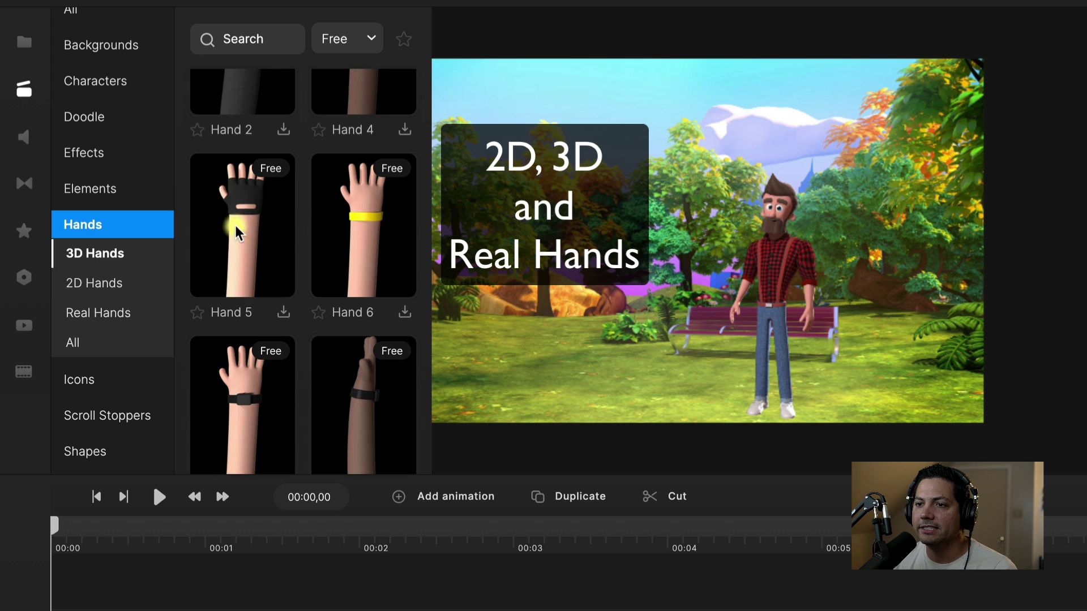
left_click(109, 280)
scroll(298, 286, "down", 10)
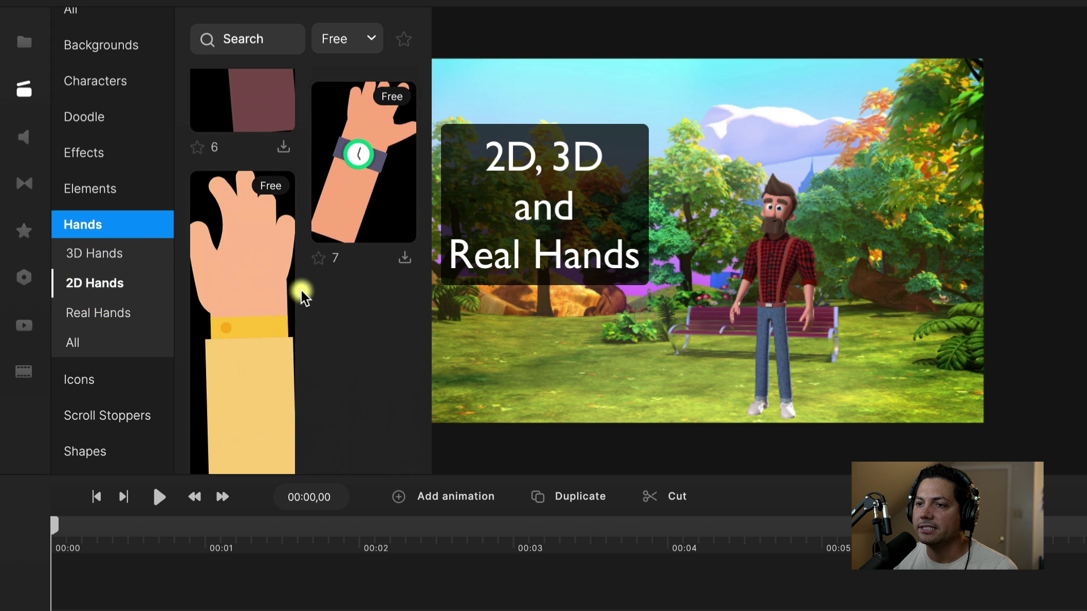
left_click(128, 312)
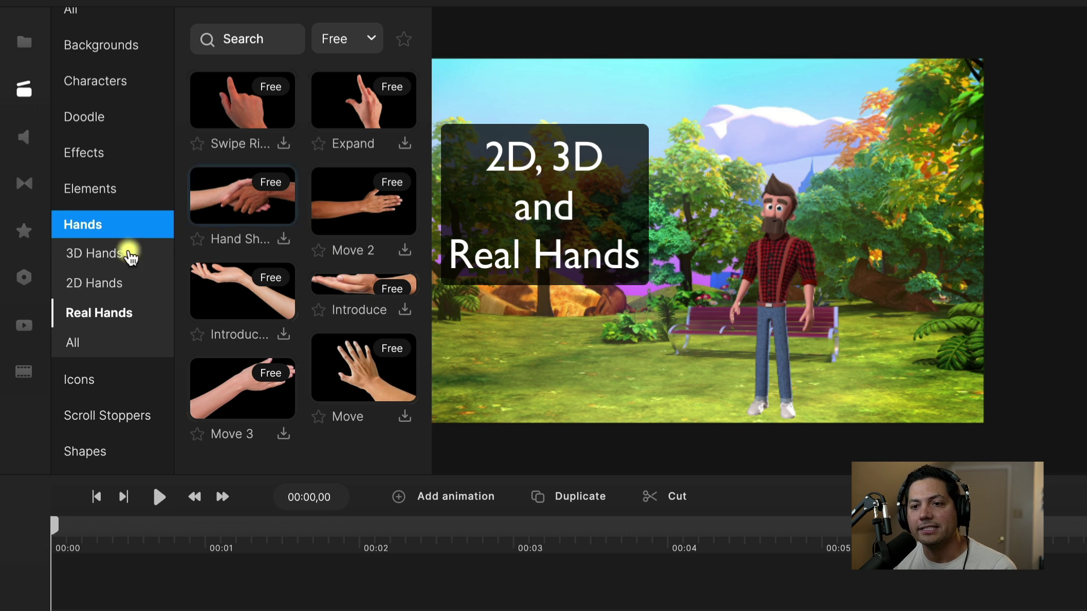
- Examine the Devices and 3D Objects collections in the Icons category
scroll(125, 266, "down", 3)
left_click(86, 208)
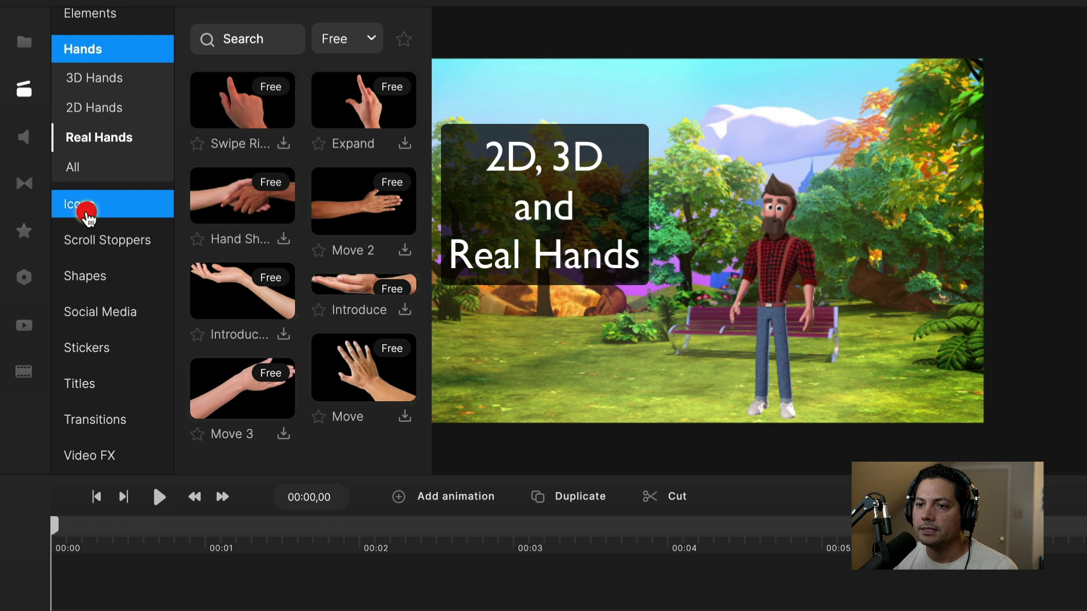
left_click(102, 142)
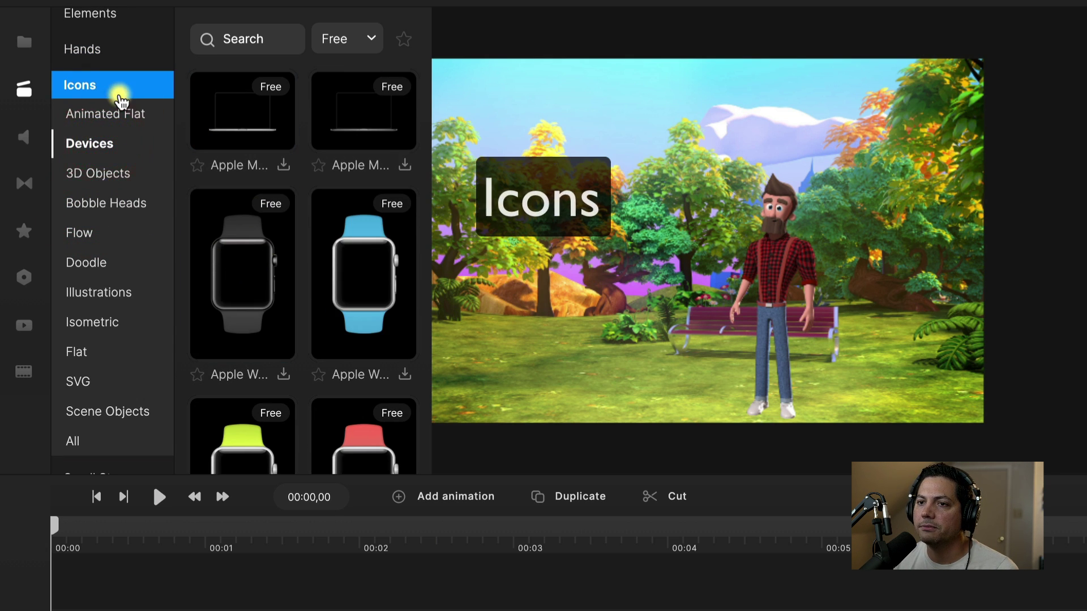
scroll(226, 230, "down", 5)
scroll(301, 284, "down", 5)
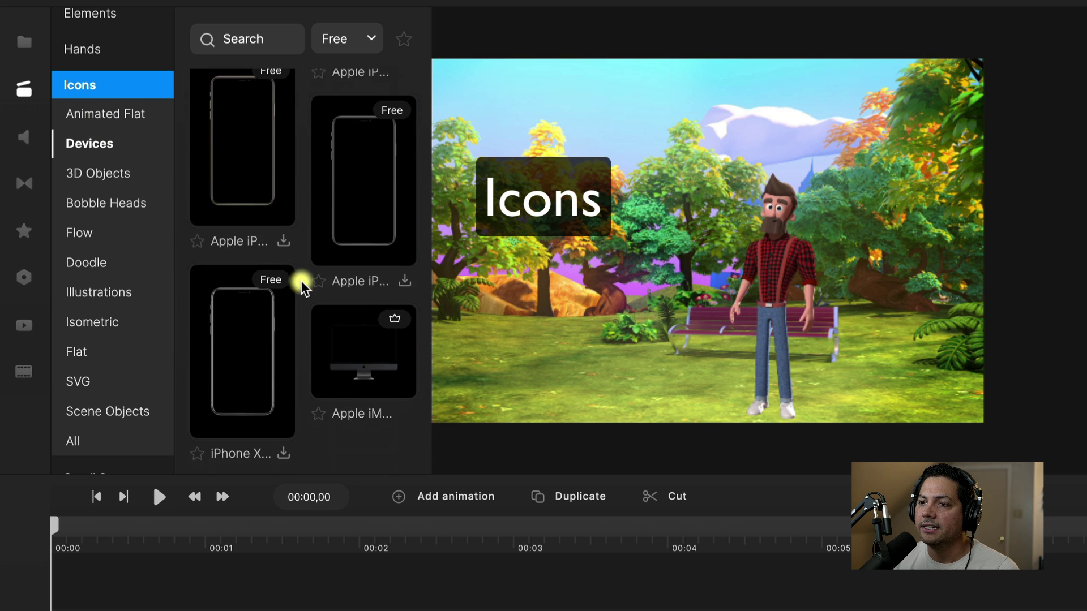
scroll(301, 284, "up", 10)
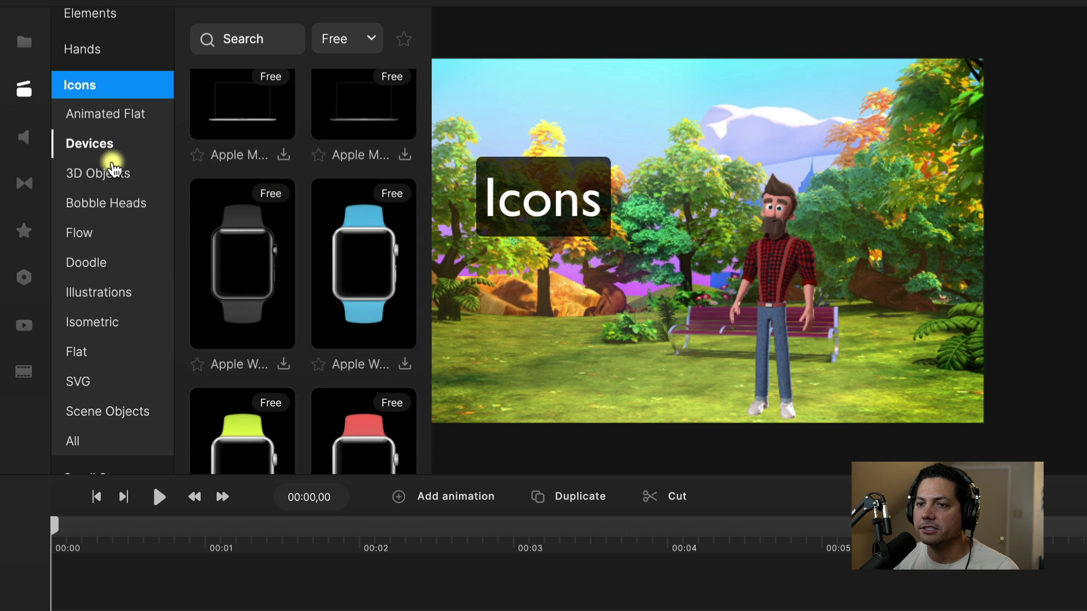
left_click(113, 174)
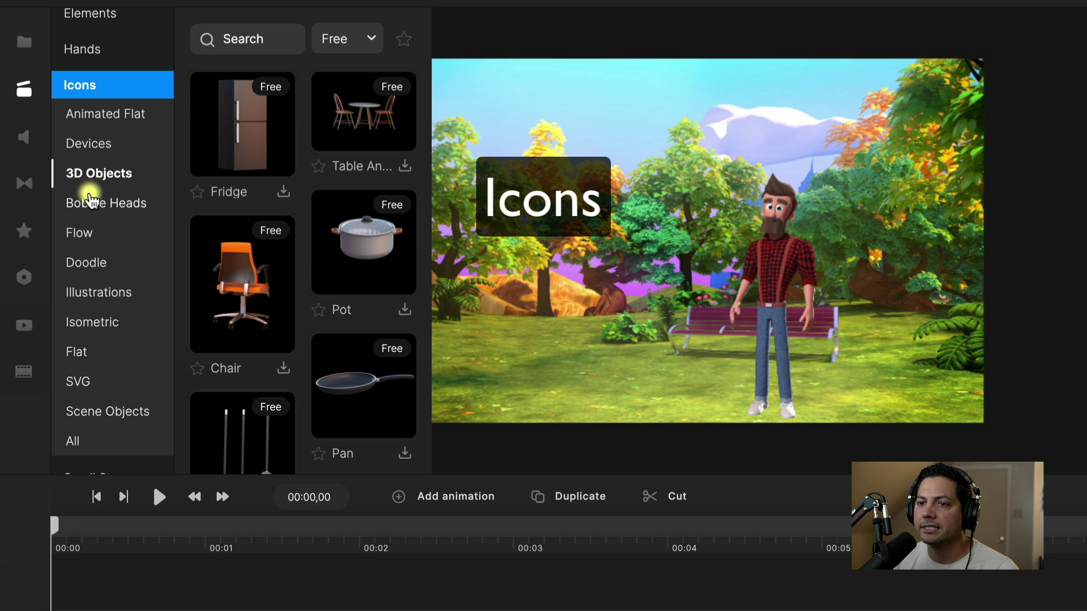
- Examine the Bobble Heads, Illustrations, Isometric and Flat collections in the Icons category
left_click(93, 205)
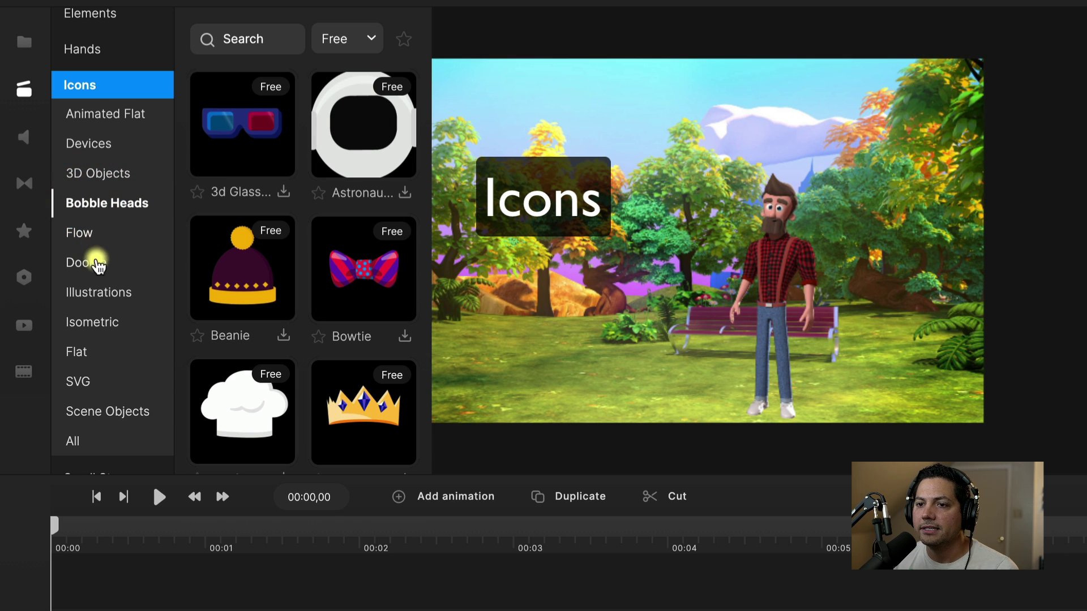
left_click(76, 291)
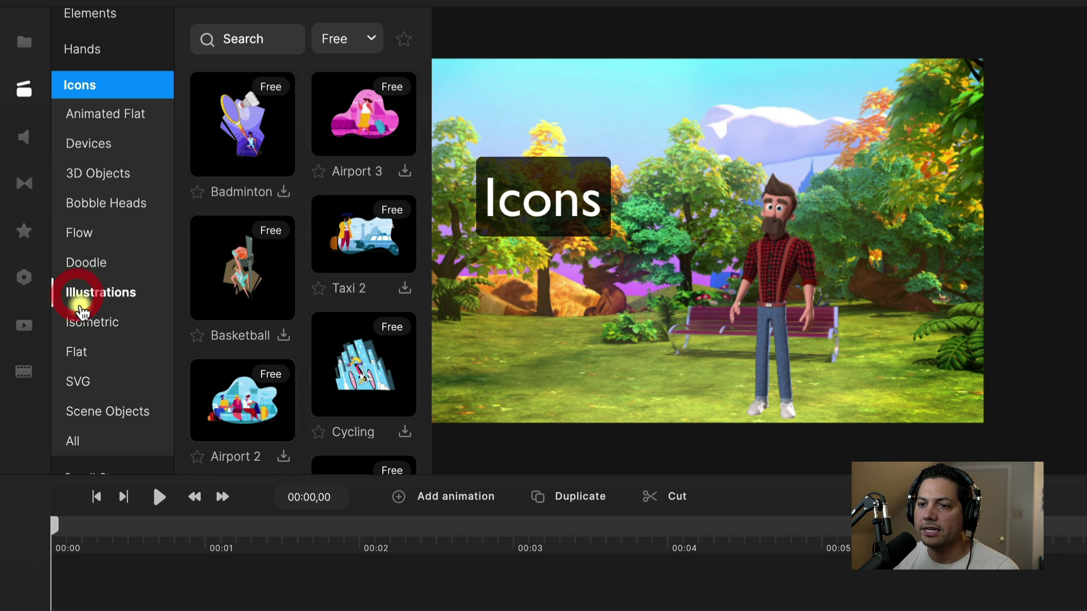
scroll(254, 317, "down", 2)
scroll(254, 317, "down", 3)
left_click(97, 323)
scroll(295, 305, "down", 4)
left_click(83, 354)
scroll(275, 340, "down", 10)
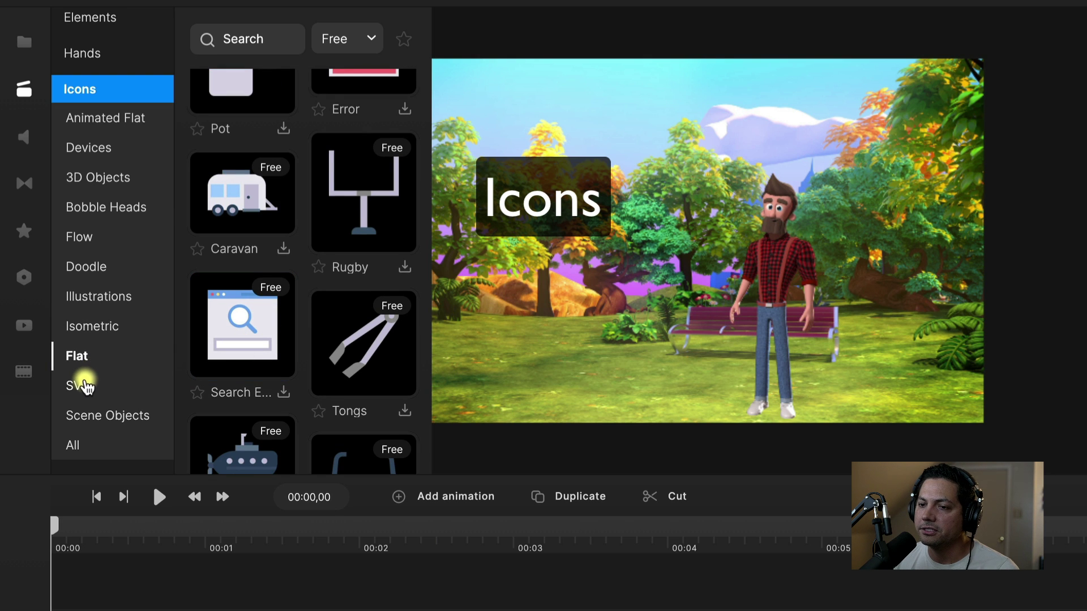
- Examine the SVG graphics in the Icons category and look over the remaining asset categories
left_click(82, 387)
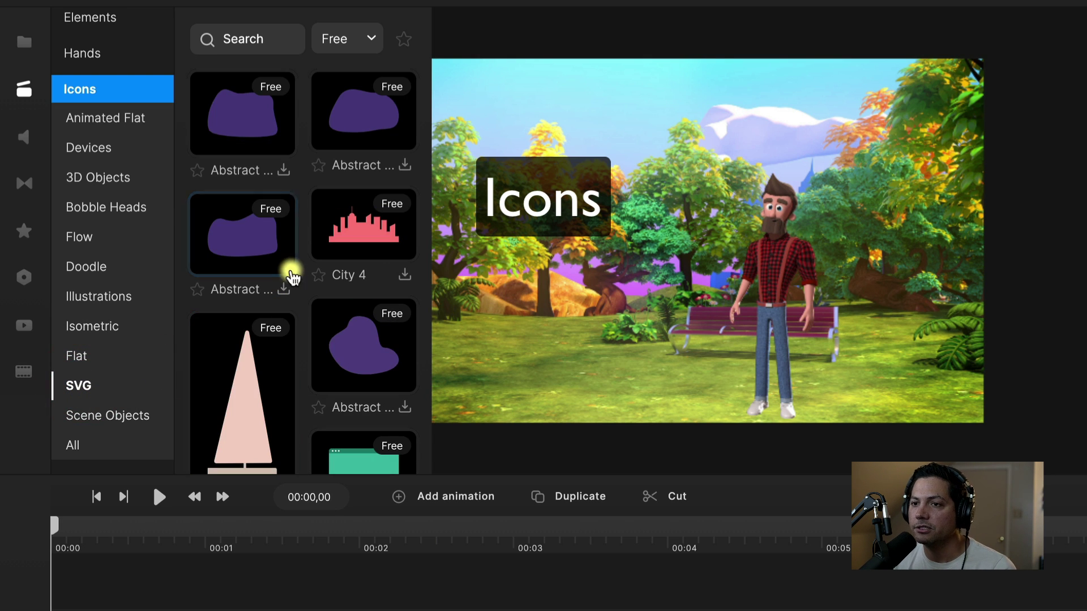
scroll(295, 291, "down", 5)
scroll(297, 293, "up", 5)
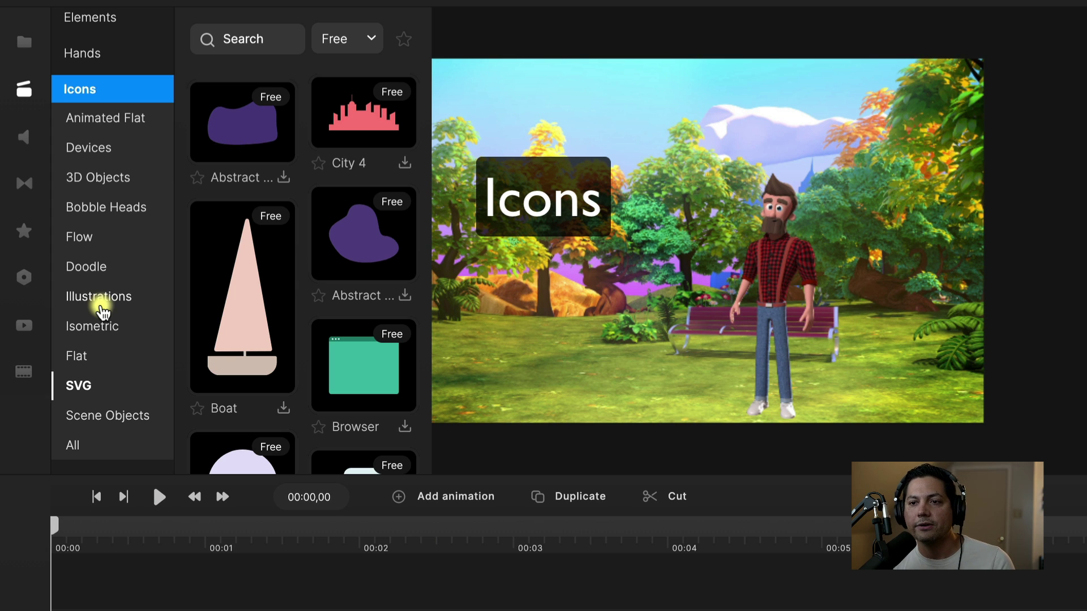
scroll(130, 252, "down", 4)
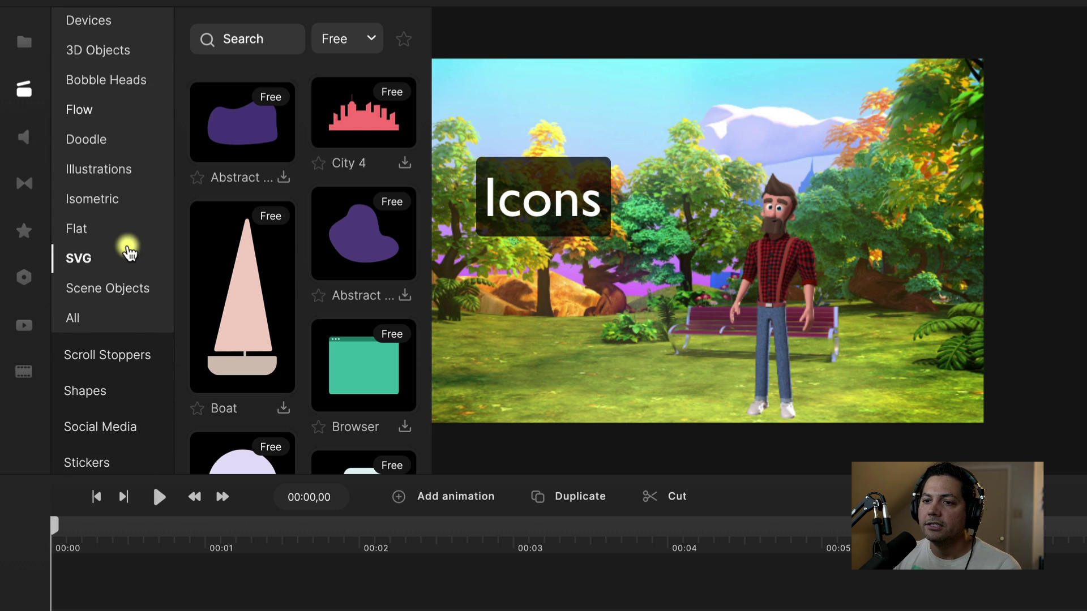
scroll(129, 283, "up", 8)
scroll(130, 284, "down", 6)
scroll(130, 283, "down", 3)
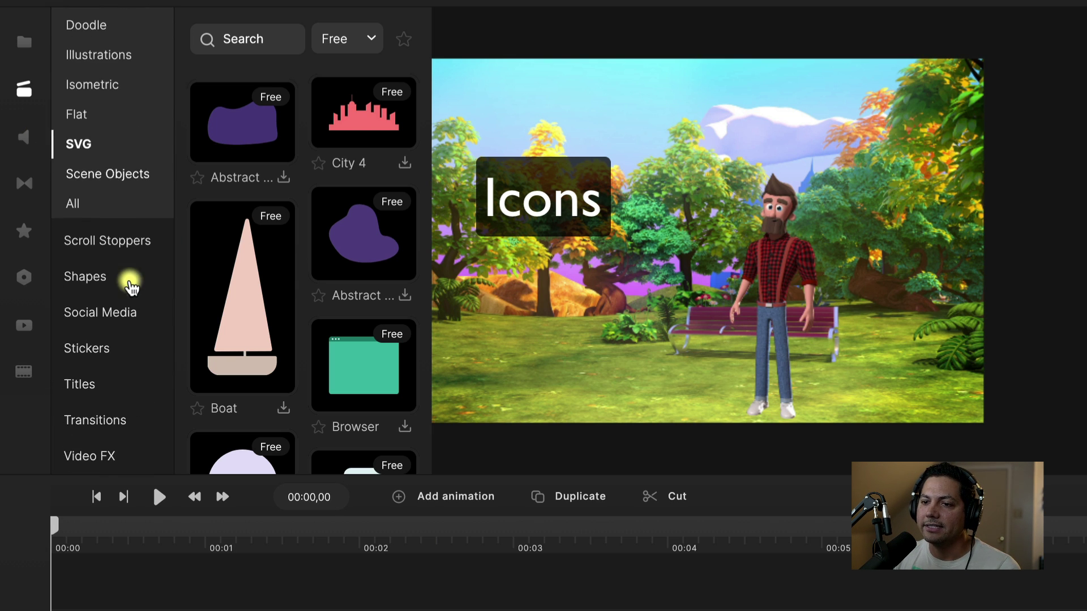
- Look through all assets in the Scroll Stoppers category and the Basic Shapes in the Shapes category
left_click(121, 244)
left_click(68, 238)
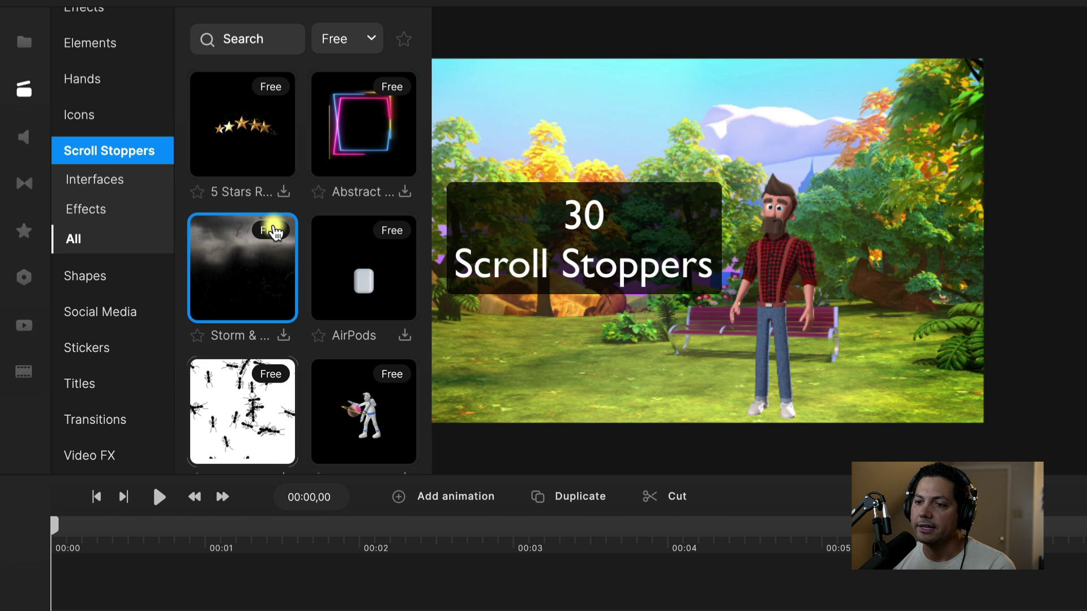
scroll(269, 225, "down", 5)
scroll(281, 279, "down", 5)
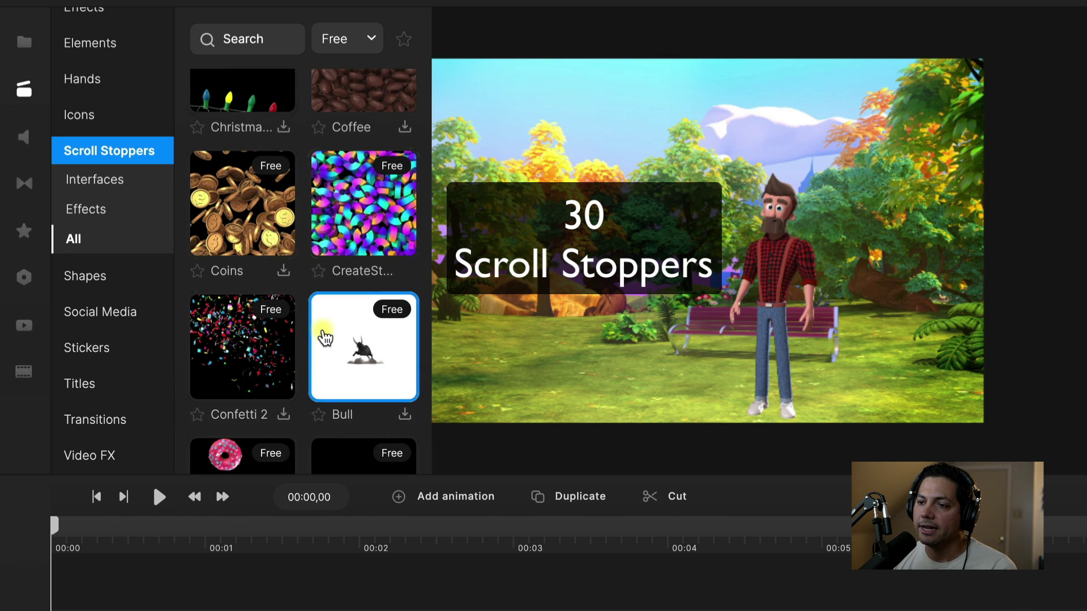
scroll(320, 332, "up", 1)
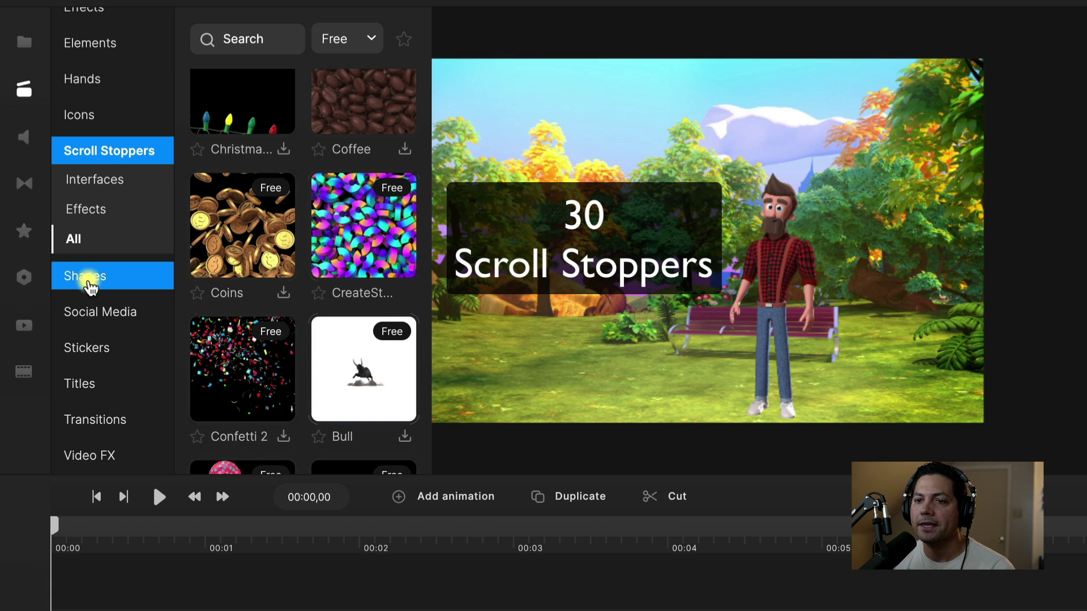
left_click(88, 277)
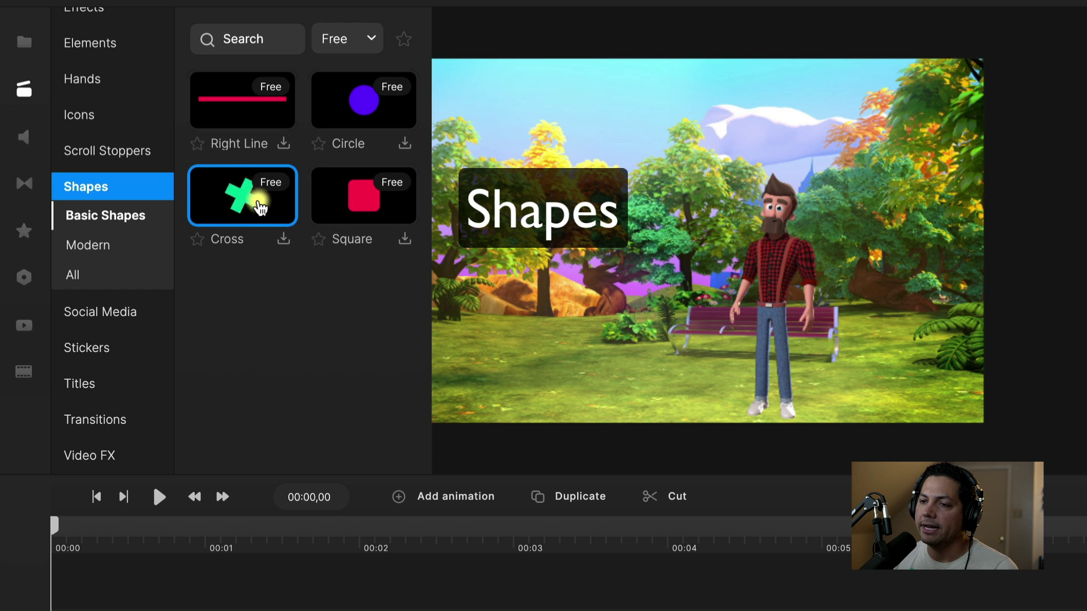
- Examine the Social Elements and Emojis collections in the Social Media category
left_click(134, 315)
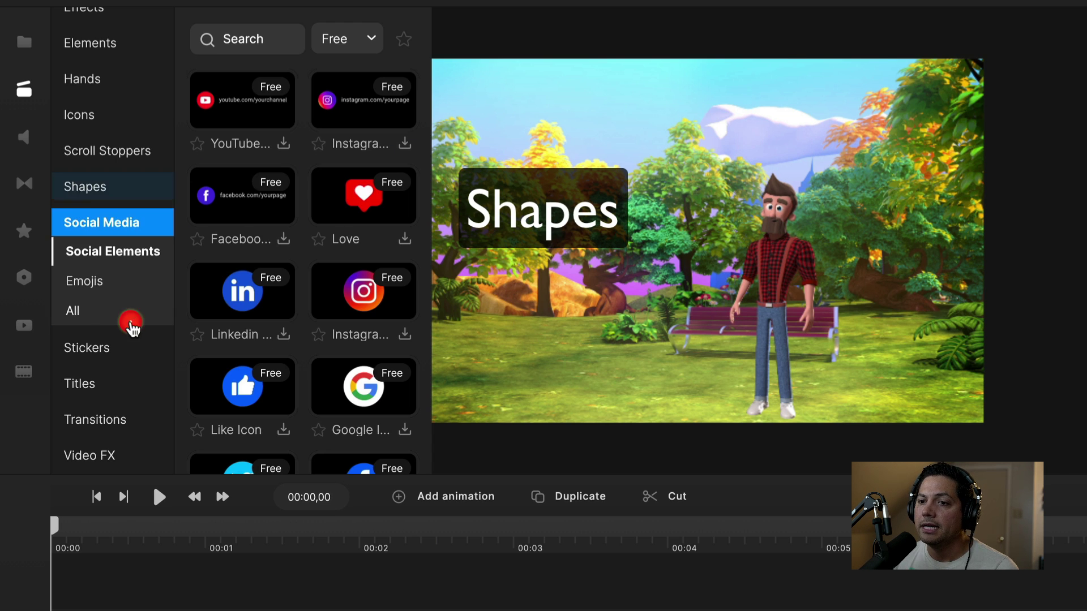
scroll(257, 335, "down", 2)
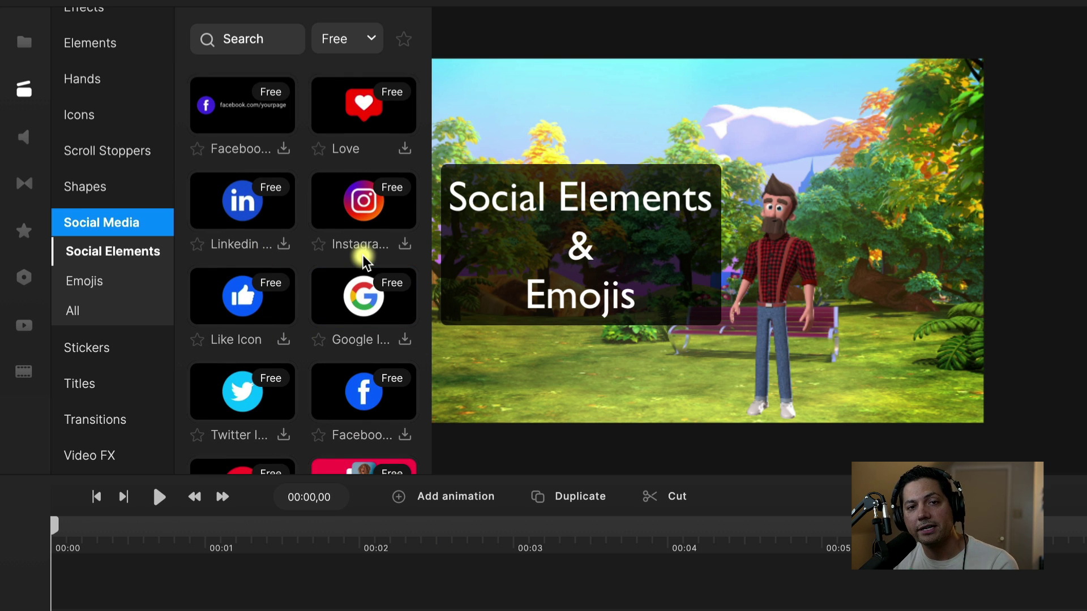
scroll(271, 277, "down", 5)
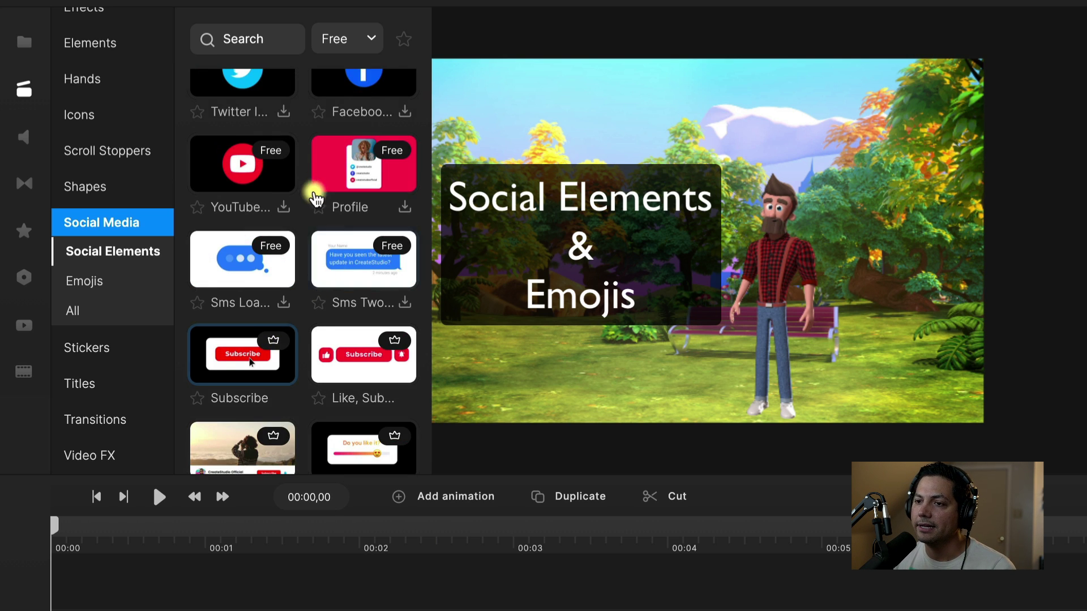
scroll(365, 212, "up", 5)
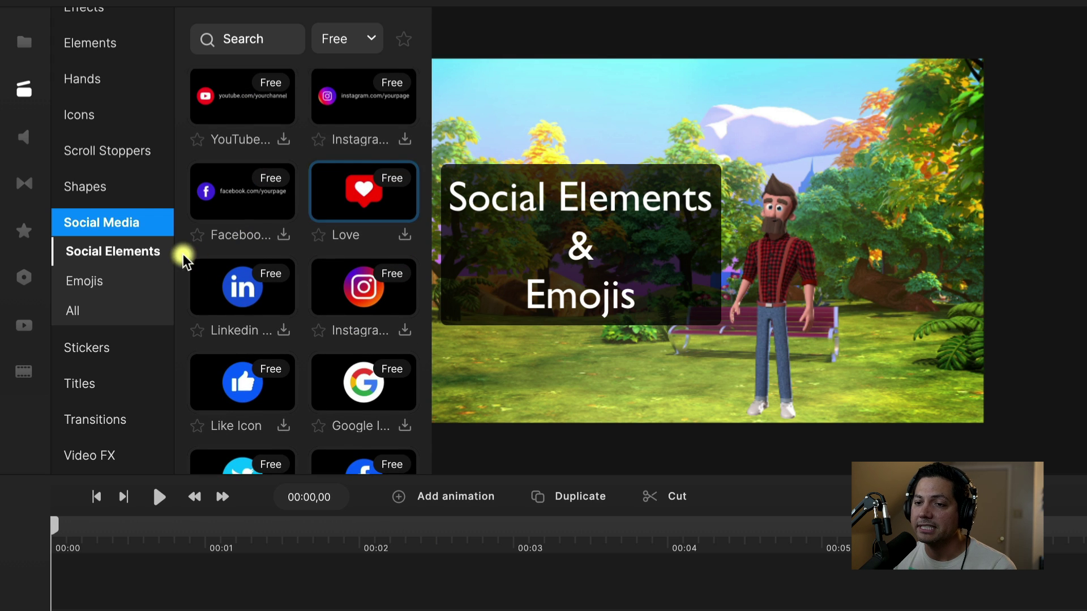
left_click(97, 280)
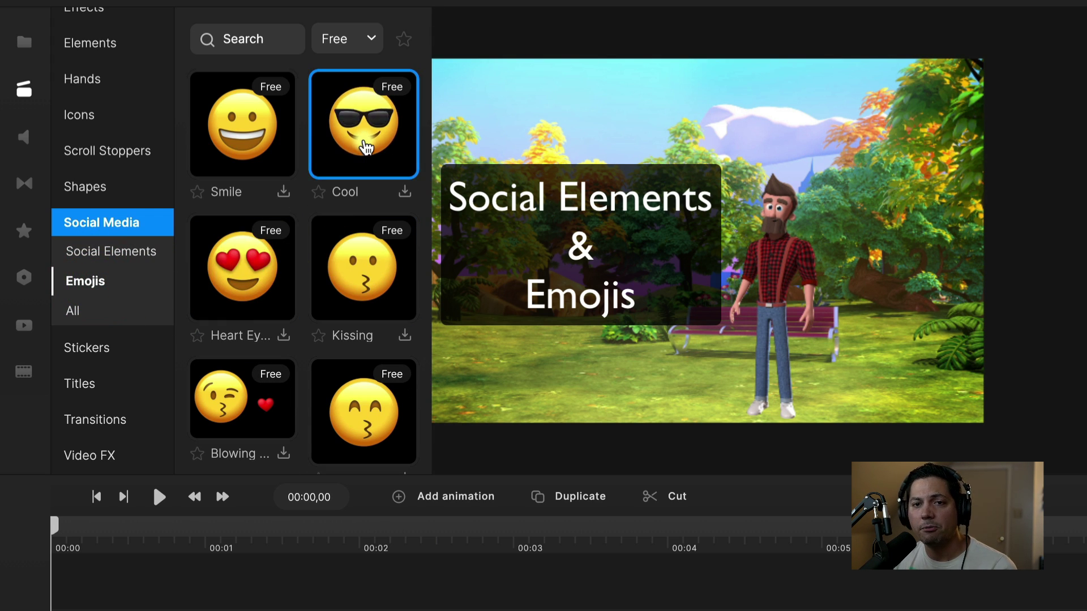
scroll(335, 291, "down", 5)
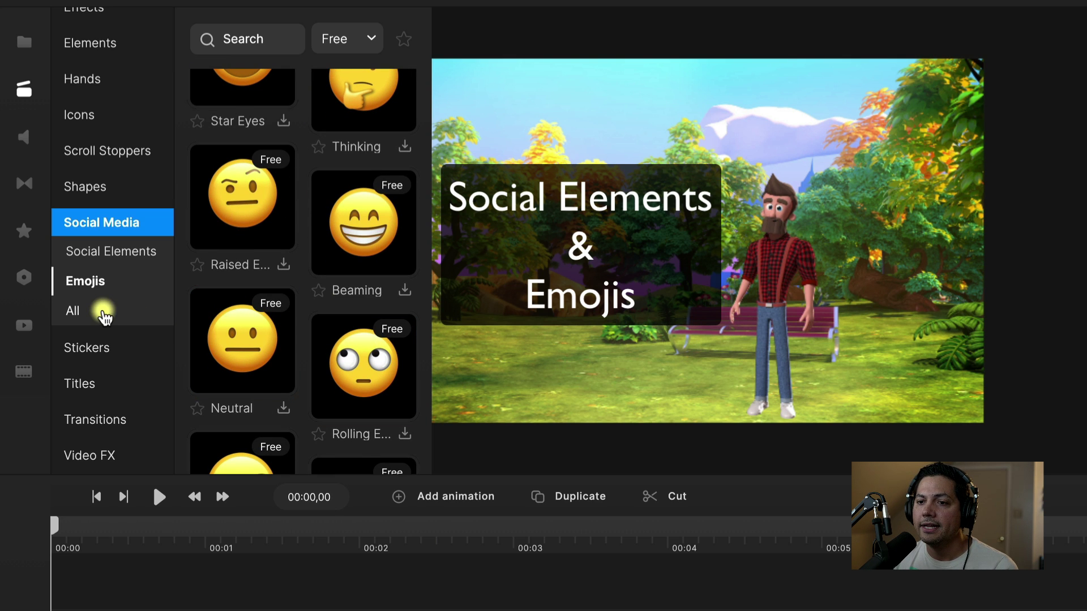
- Examine the Type Pro templates in the Titles category
left_click(84, 383)
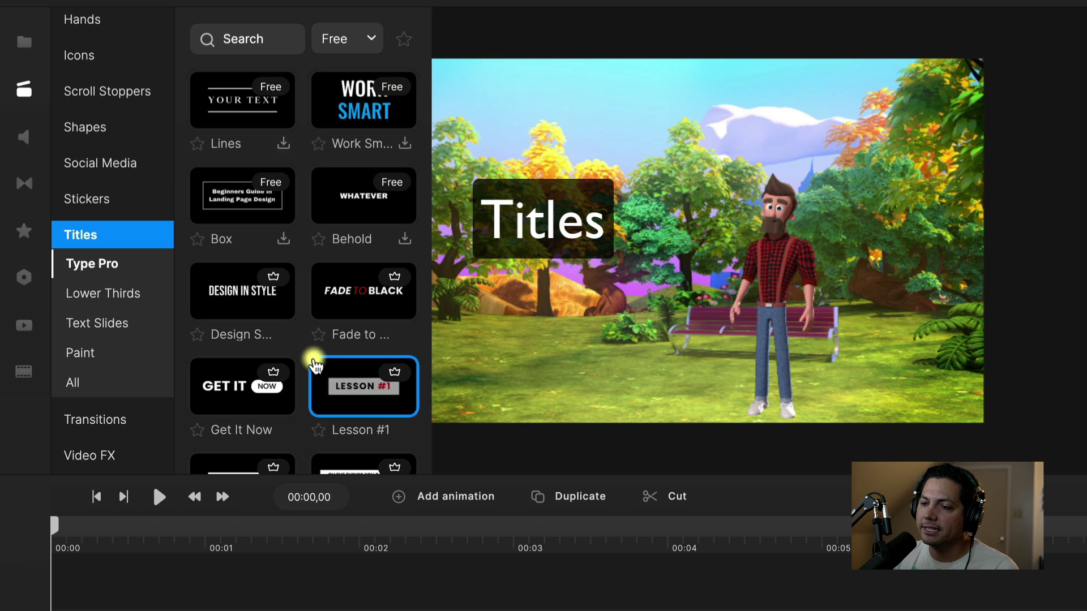
scroll(315, 358, "down", 2)
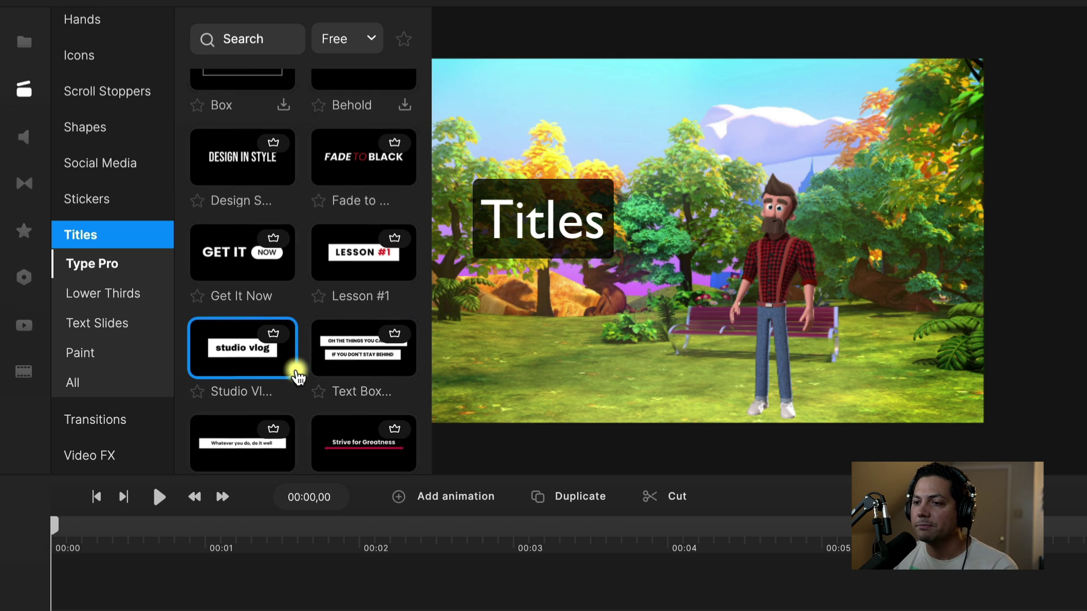
scroll(296, 374, "down", 2)
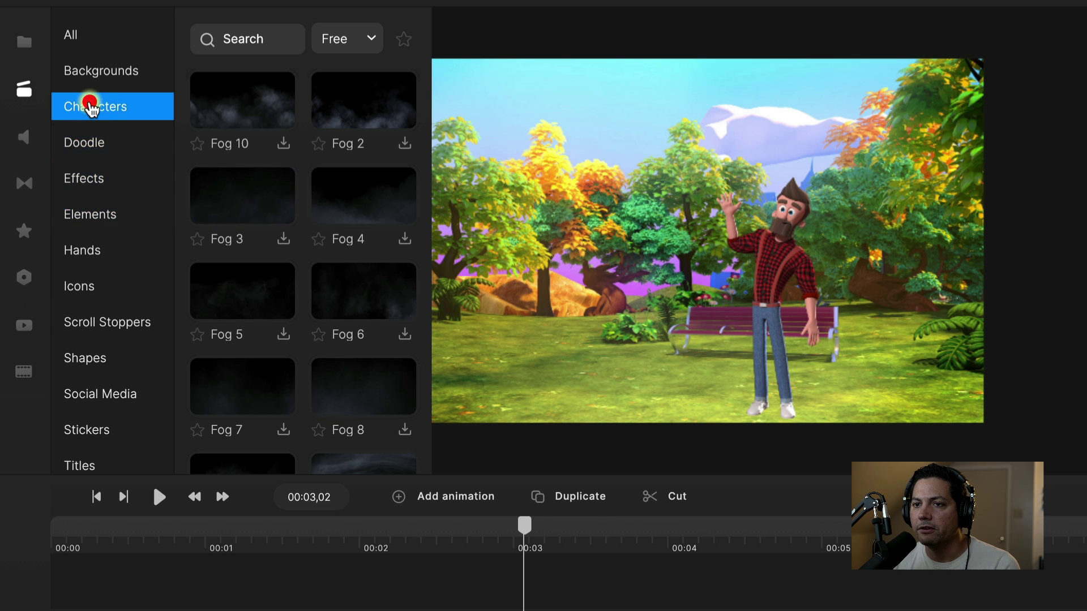
- Look through the 3D collection in the Characters category and close the studio library
left_click(95, 105)
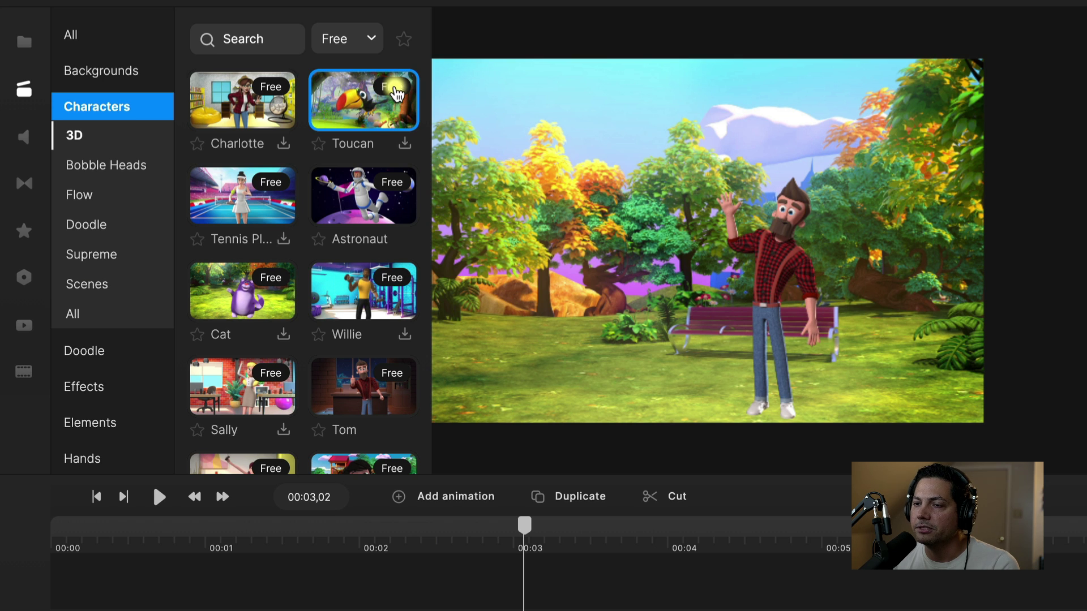
scroll(372, 138, "down", 10)
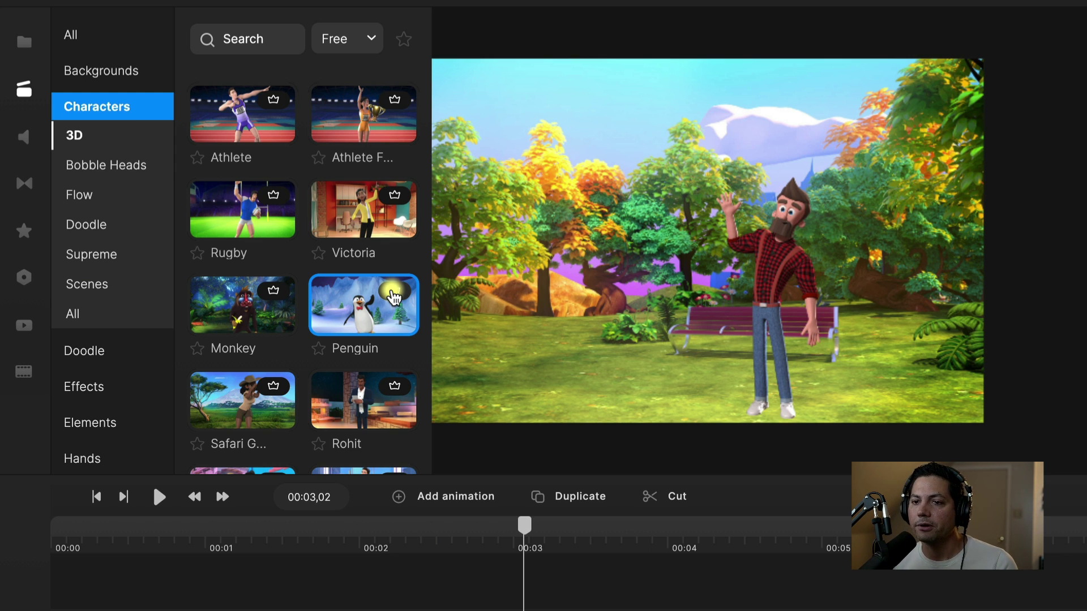
left_click(23, 94)
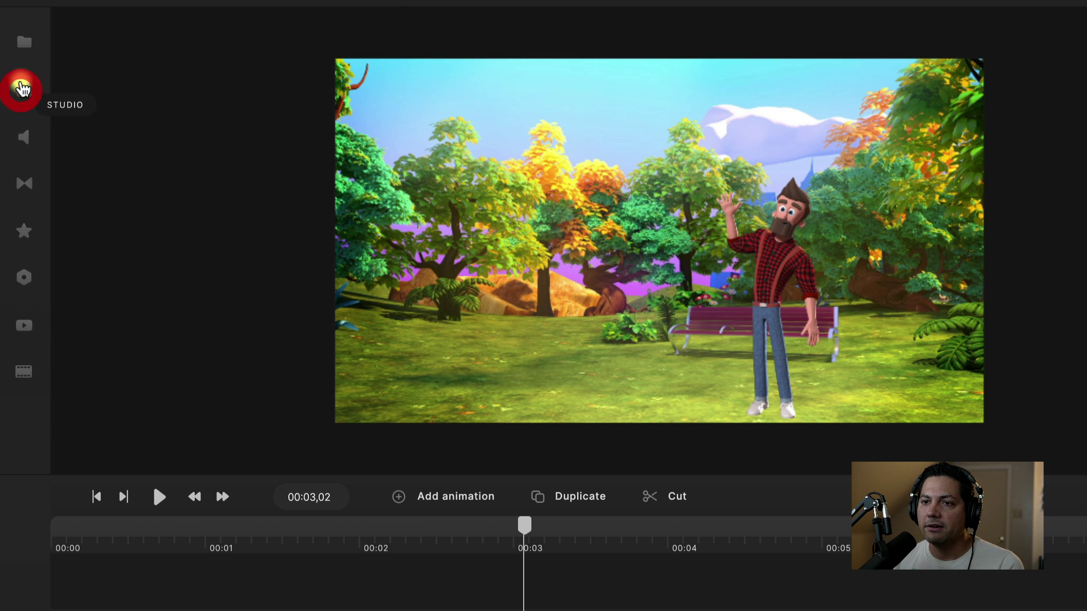
- Look through the complete list of tracks in the music library
left_click(30, 131)
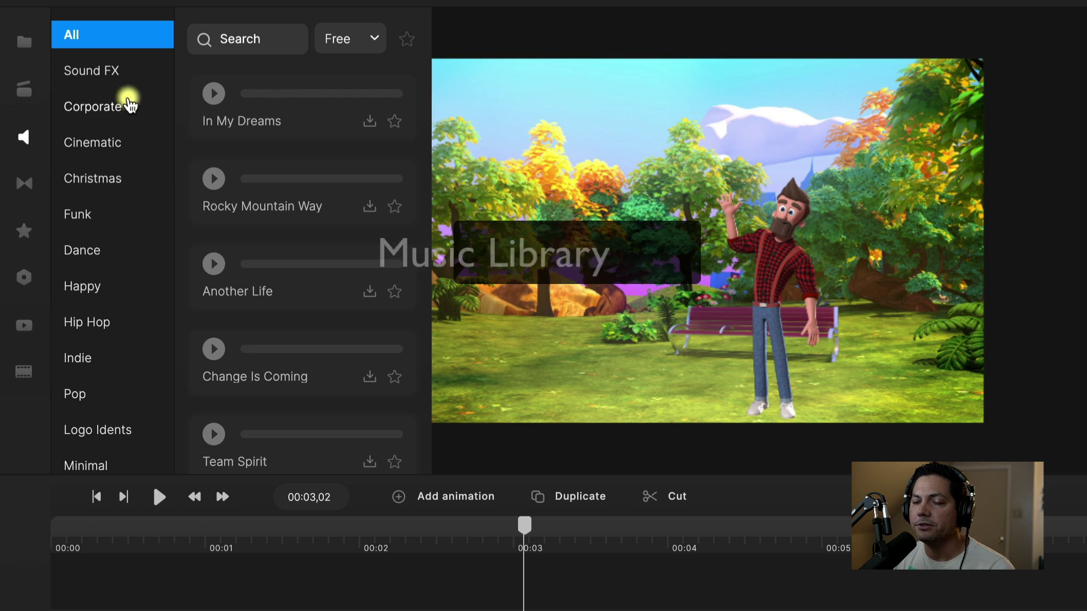
left_click(262, 101)
left_click(252, 187)
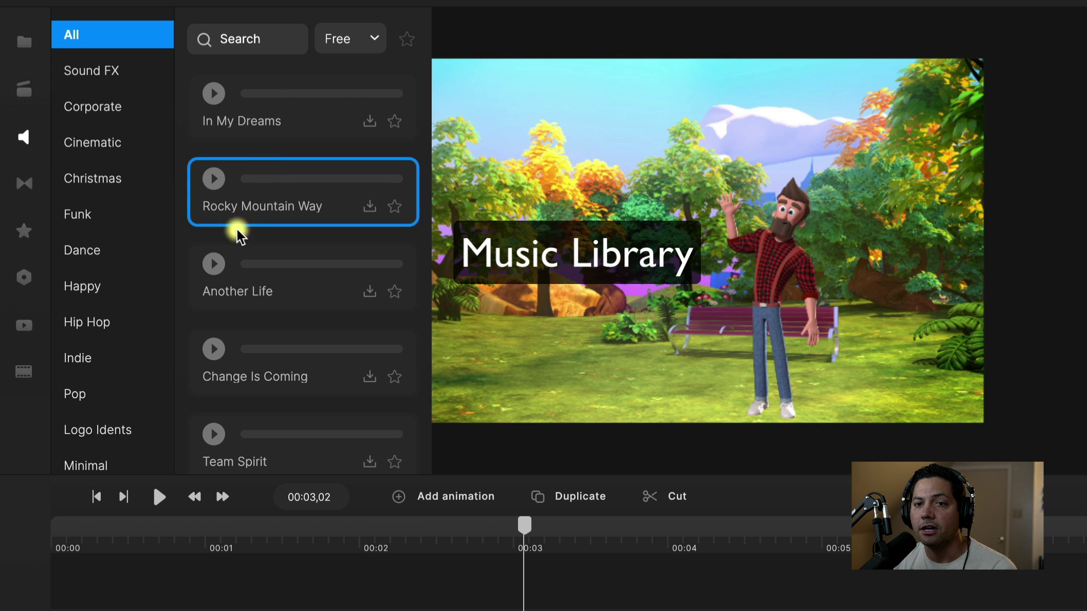
scroll(241, 283, "down", 1)
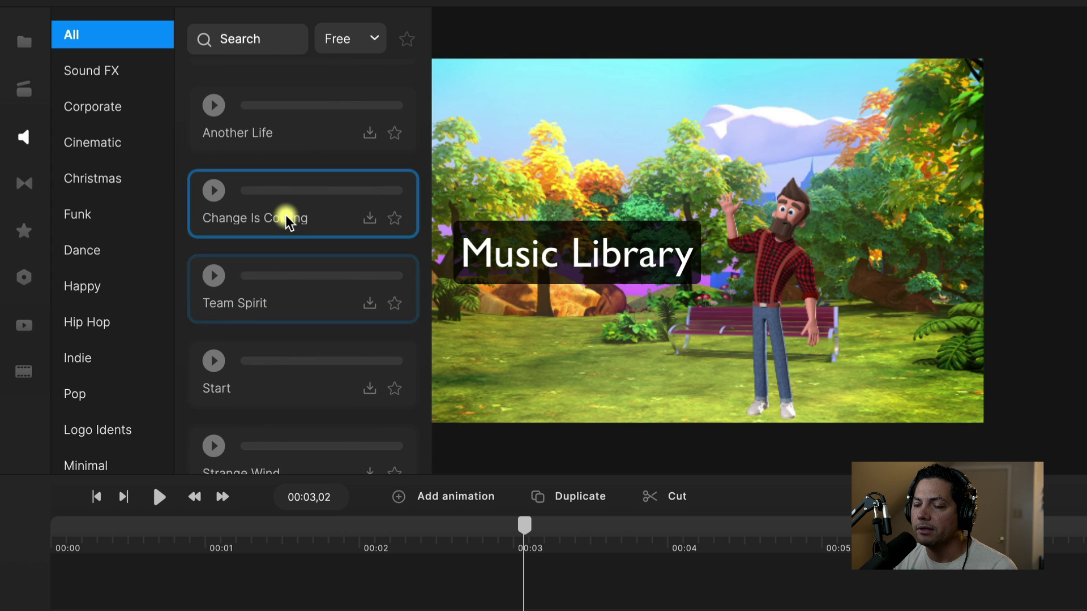
scroll(284, 295, "down", 10)
scroll(284, 297, "down", 13)
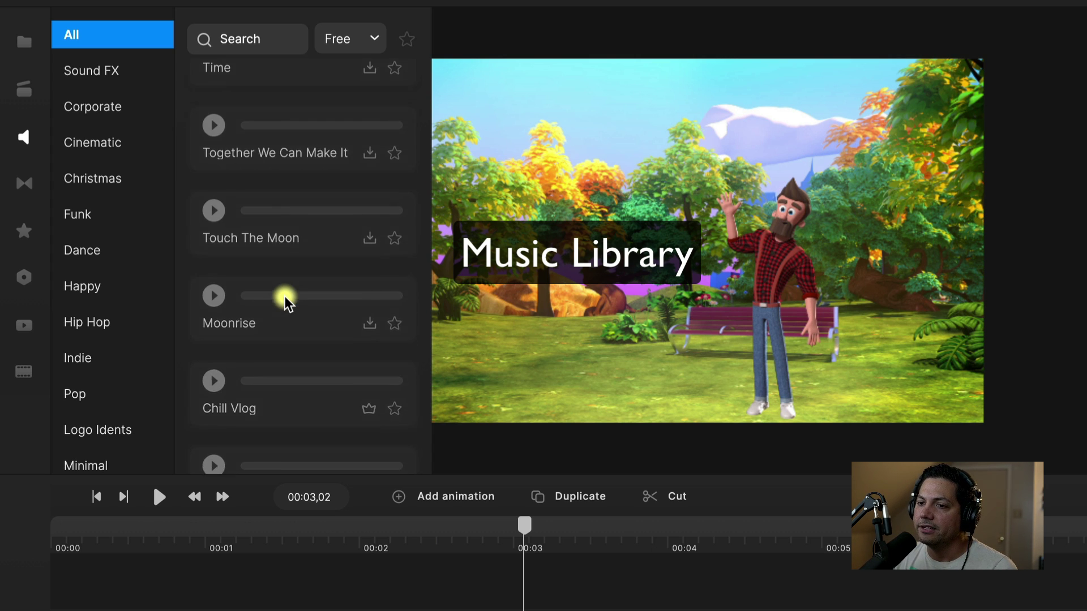
scroll(291, 243, "up", 3)
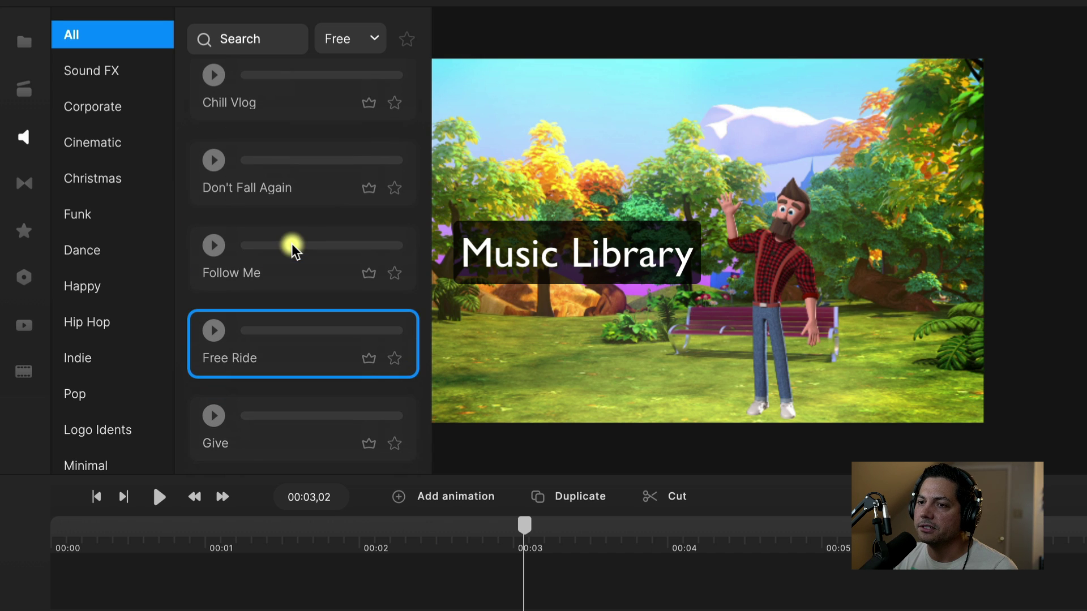
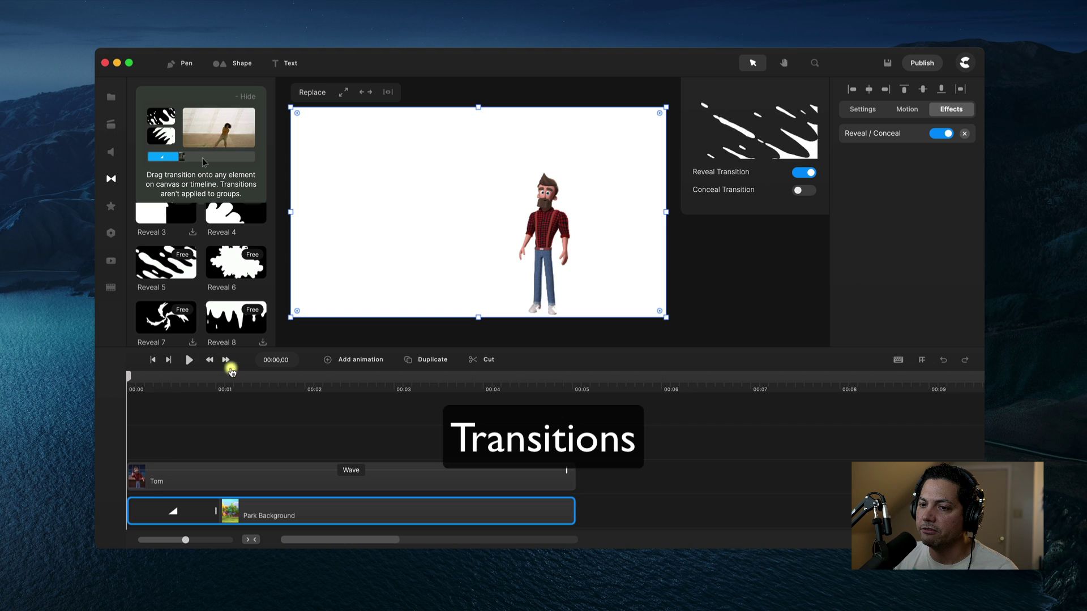
- Preview the Park Background's reveal transition from the start of the timeline and replace it with a conceal transition
left_click(192, 360)
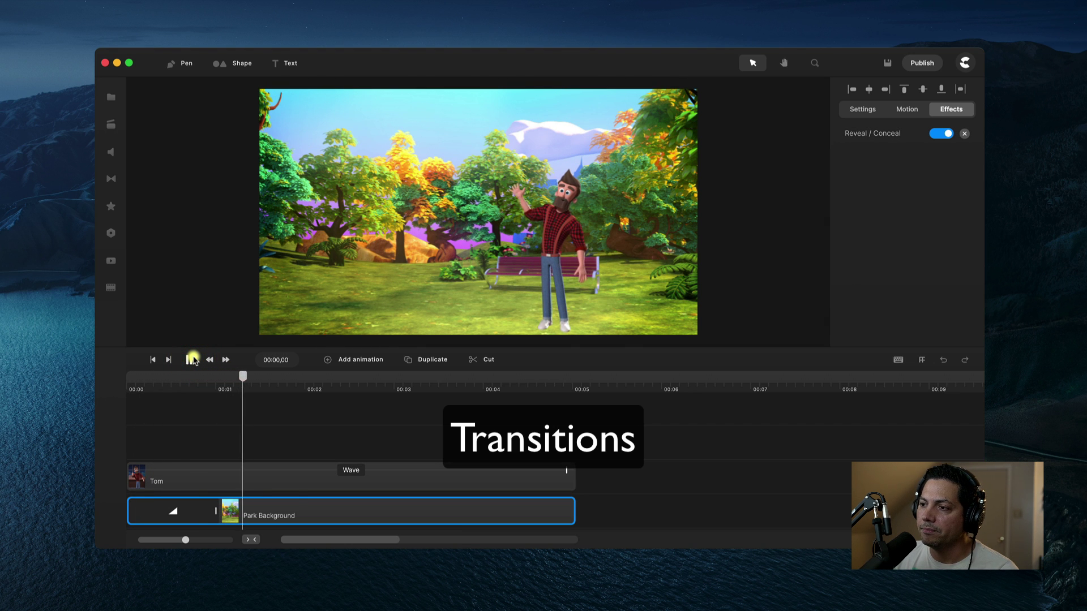
left_click(192, 360)
left_click(166, 514)
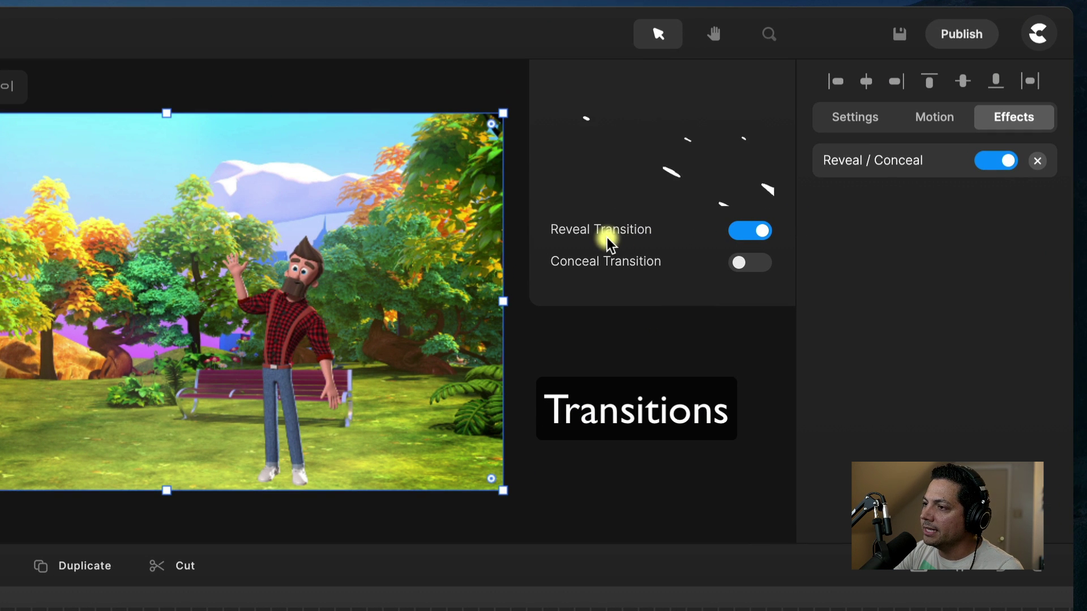
left_click(746, 235)
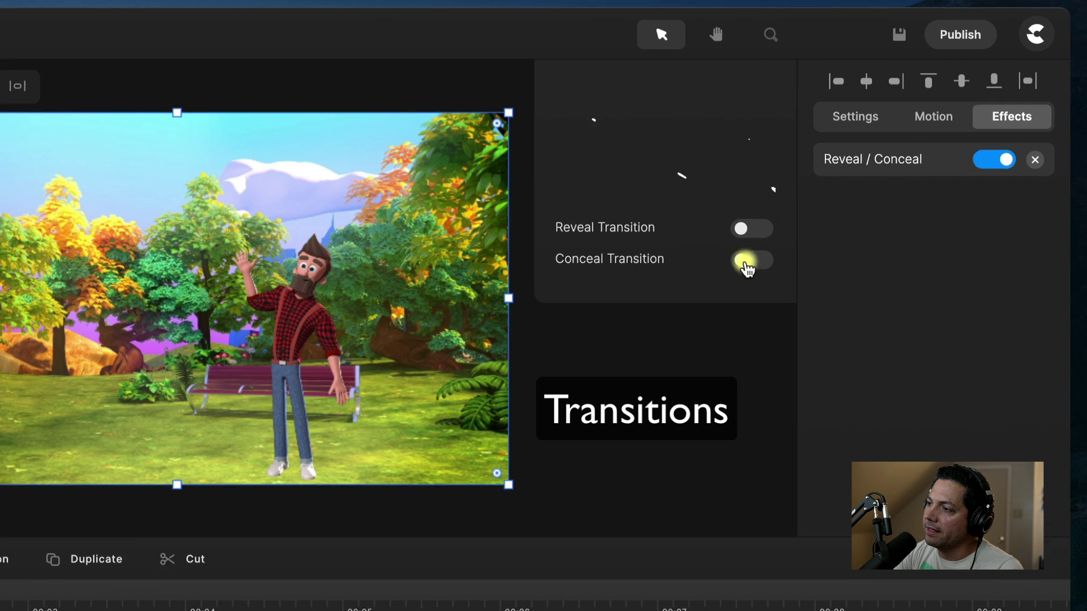
left_click(745, 263)
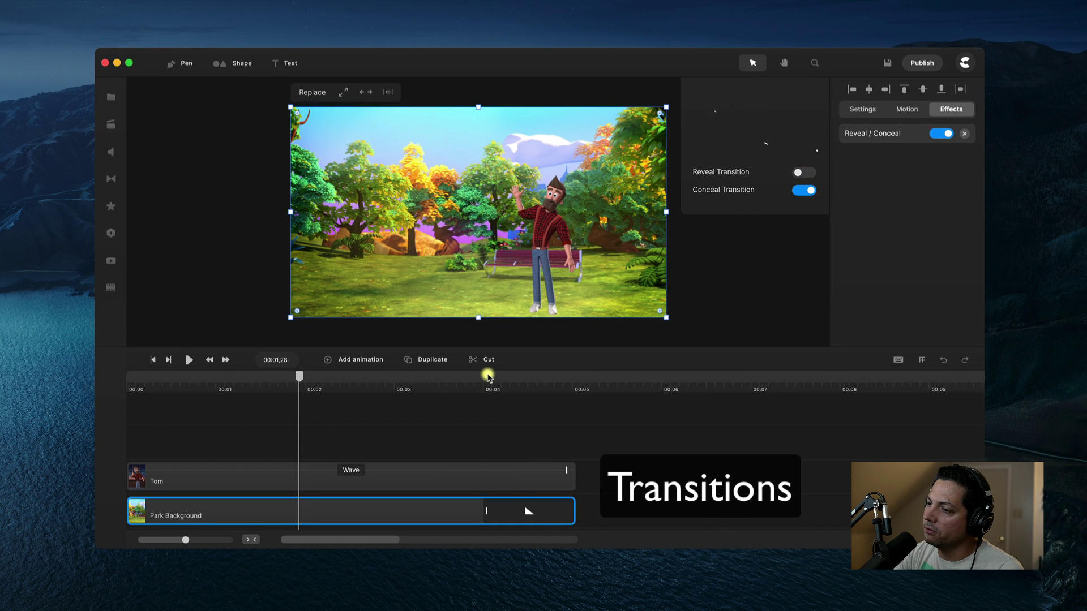
- Play the timeline from just before the 4-second mark to preview the Park Background's conceal transition, and select that transition
left_click(478, 389)
key("space")
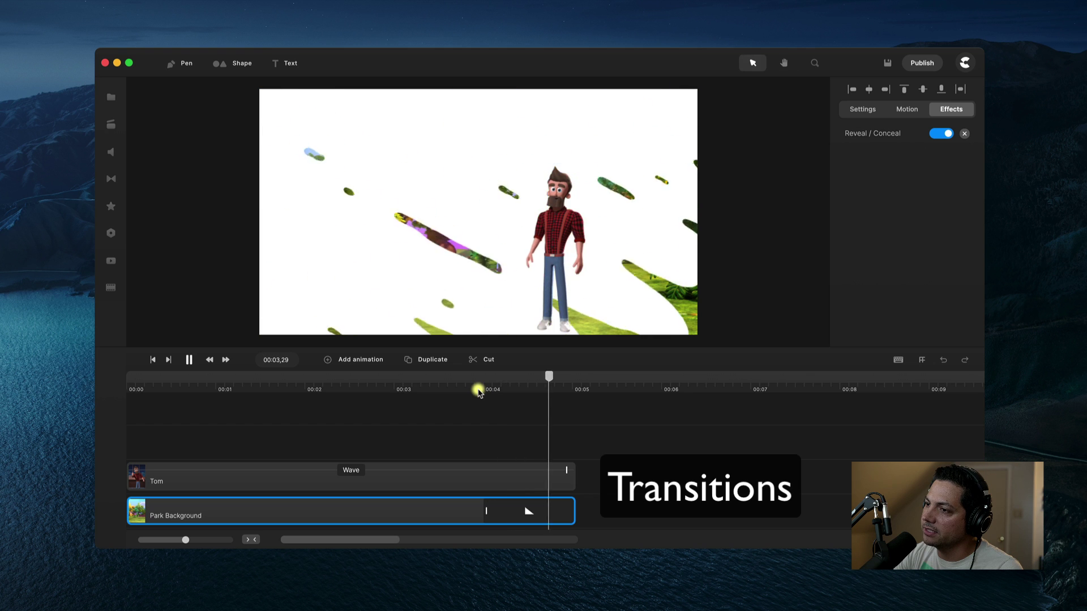
left_click(519, 511)
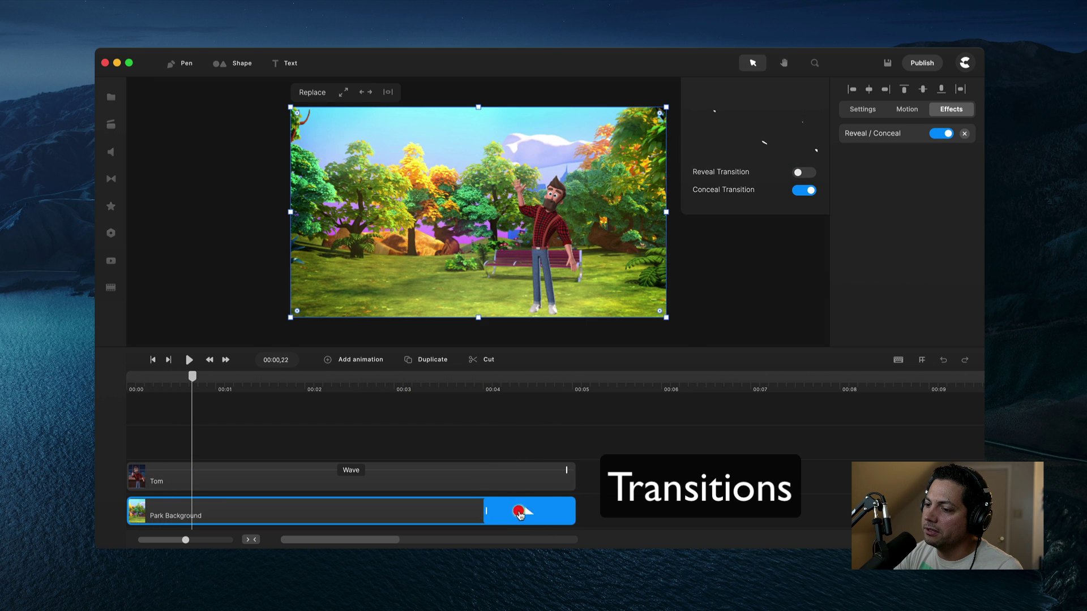
- Enable the Park Background's reveal transition alongside the conceal one, and preview both from the timeline start and just before the 4-second mark
left_click(804, 172)
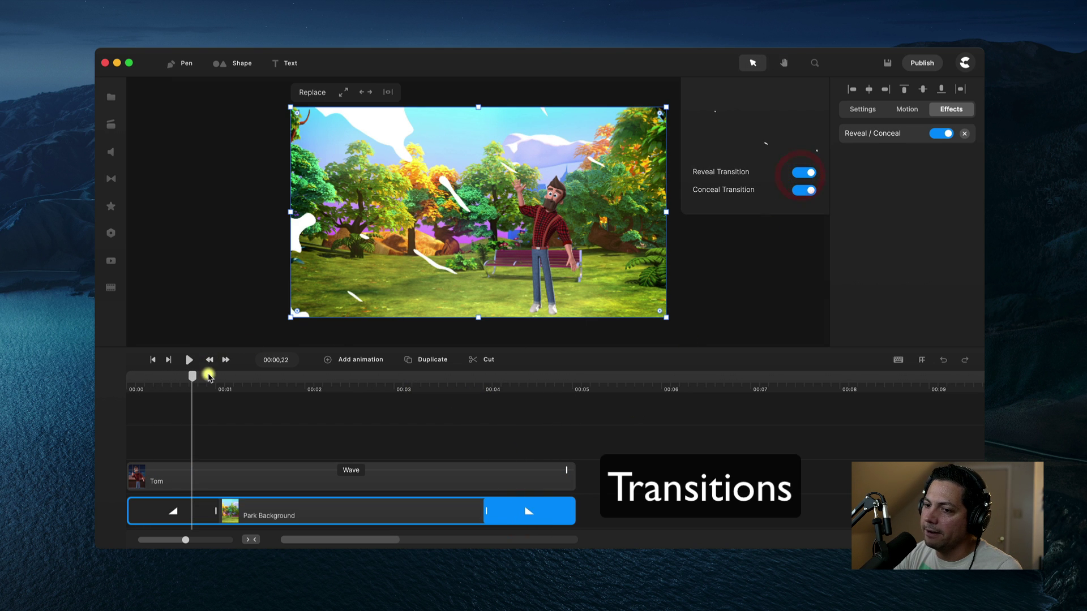
left_click_drag(194, 380, 97, 376)
key("space")
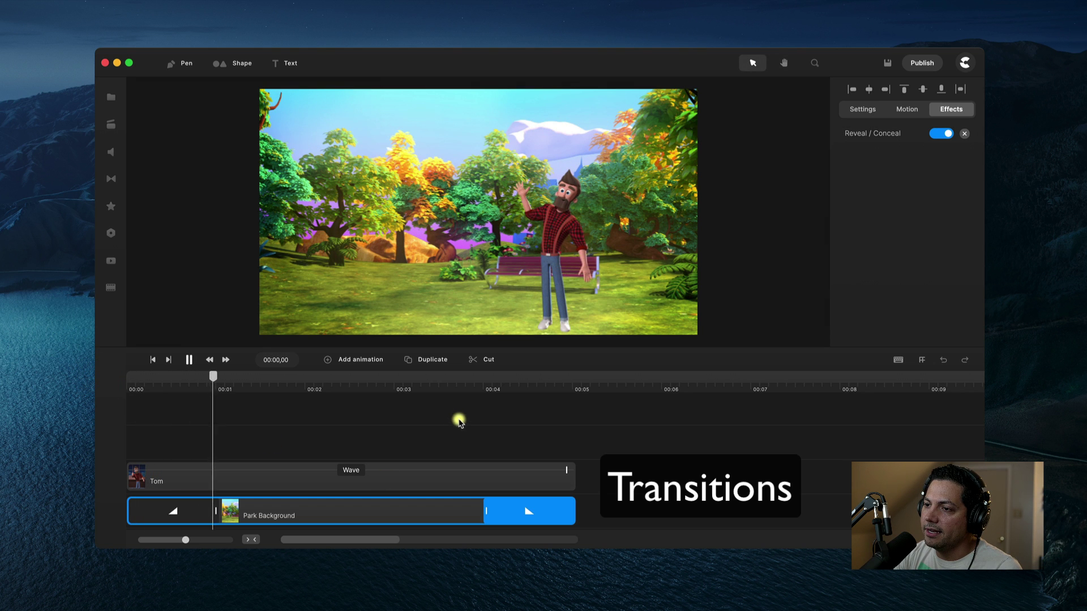
left_click(482, 391)
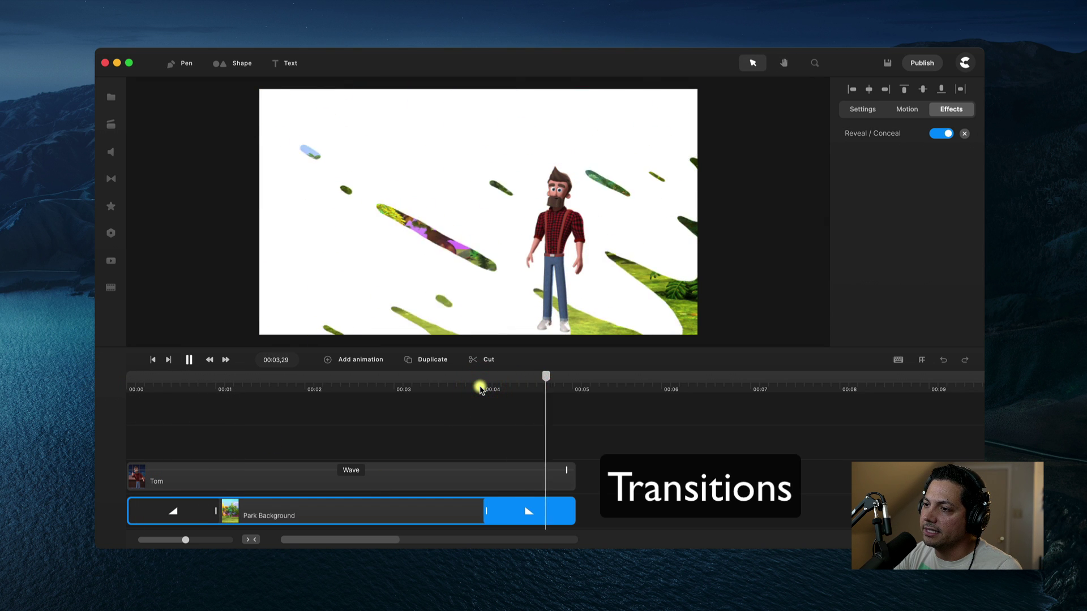
key("space")
- Switch the Park Background's reveal and conceal transitions off and on again, leaving only the reveal transition enabled
left_click(195, 511)
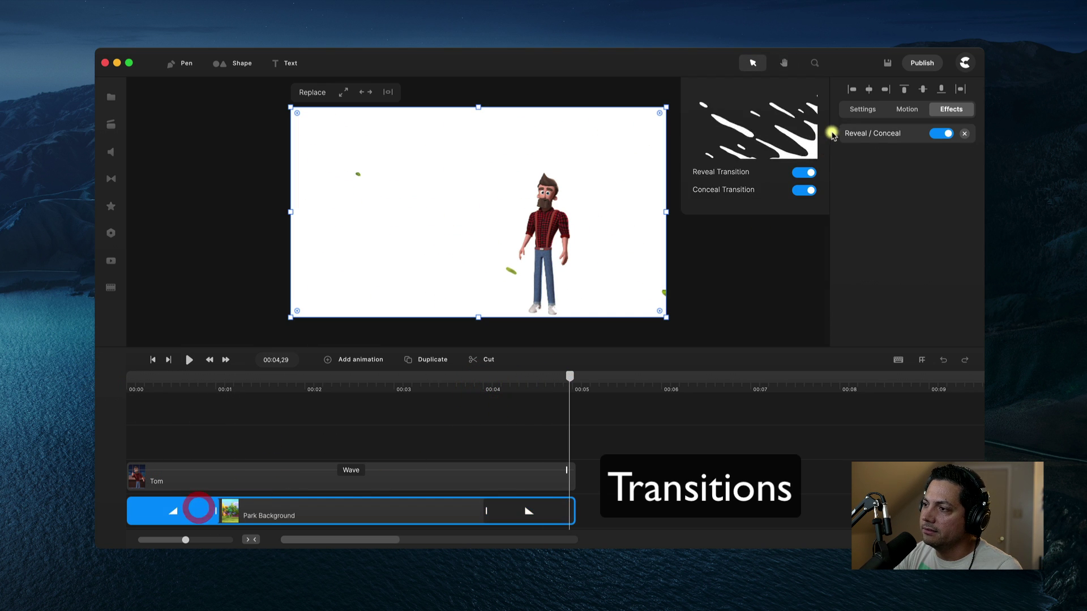
left_click(804, 174)
left_click(804, 190)
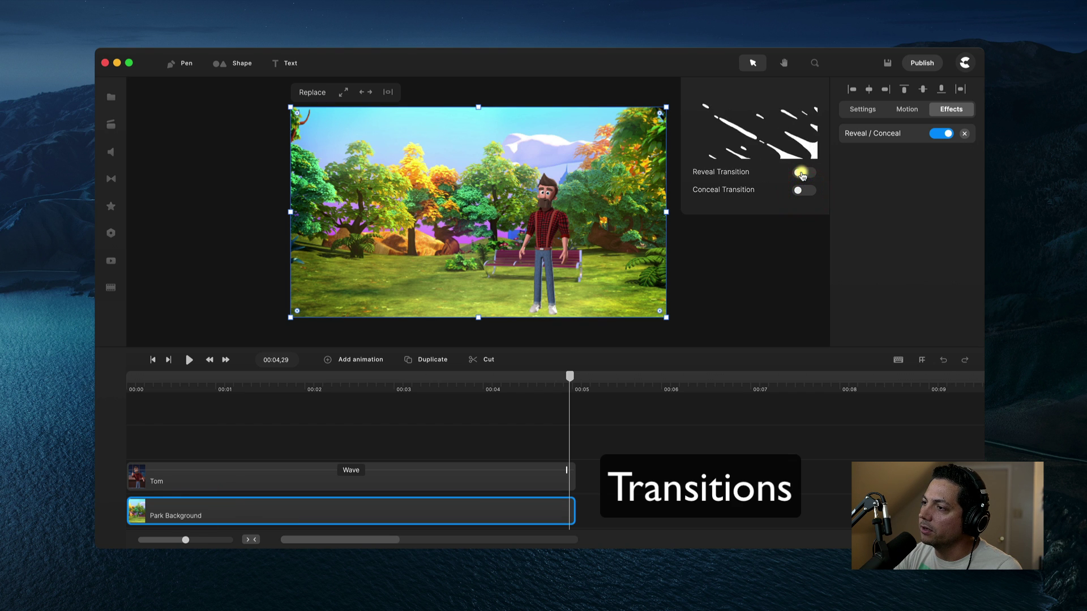
left_click(802, 173)
left_click(798, 190)
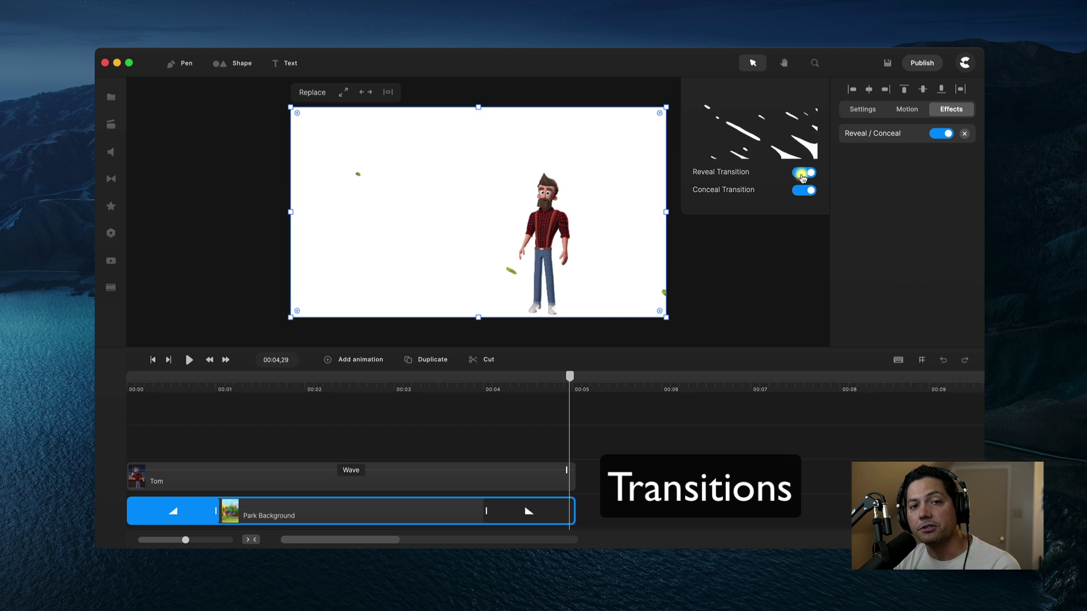
left_click(803, 190)
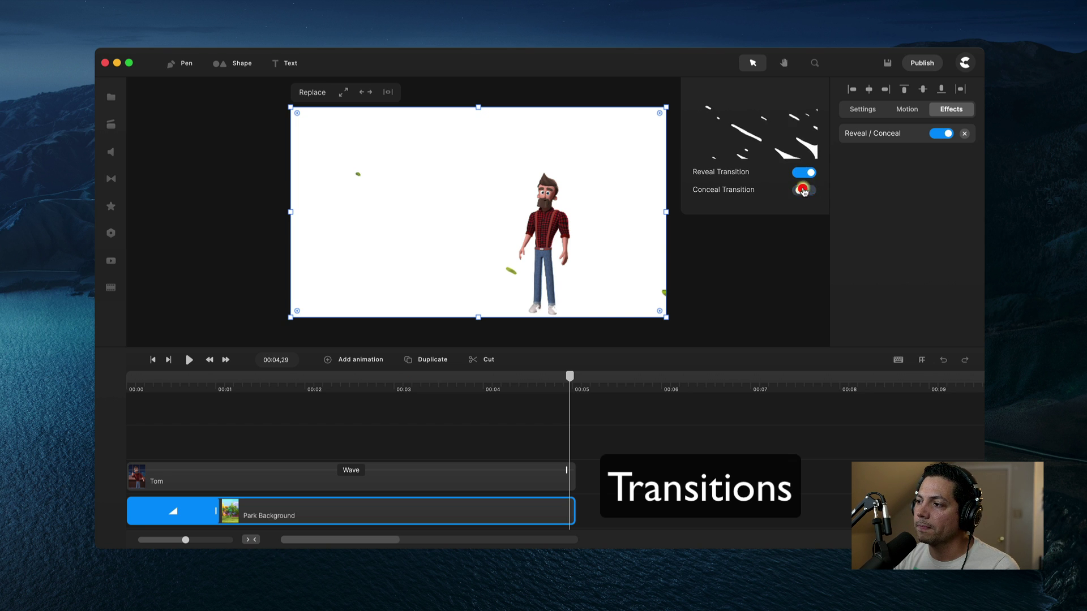
- Look through the transition library, examining Reveal 3, Reveal 4, Reveal 7, Reveal 8 and Reveal 10
left_click(107, 180)
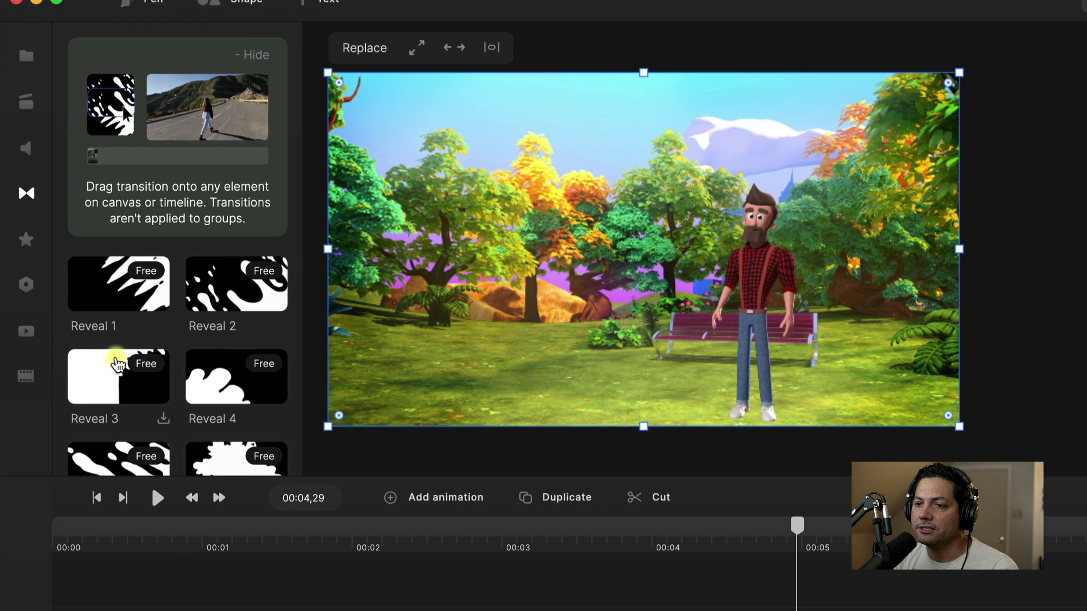
left_click(117, 366)
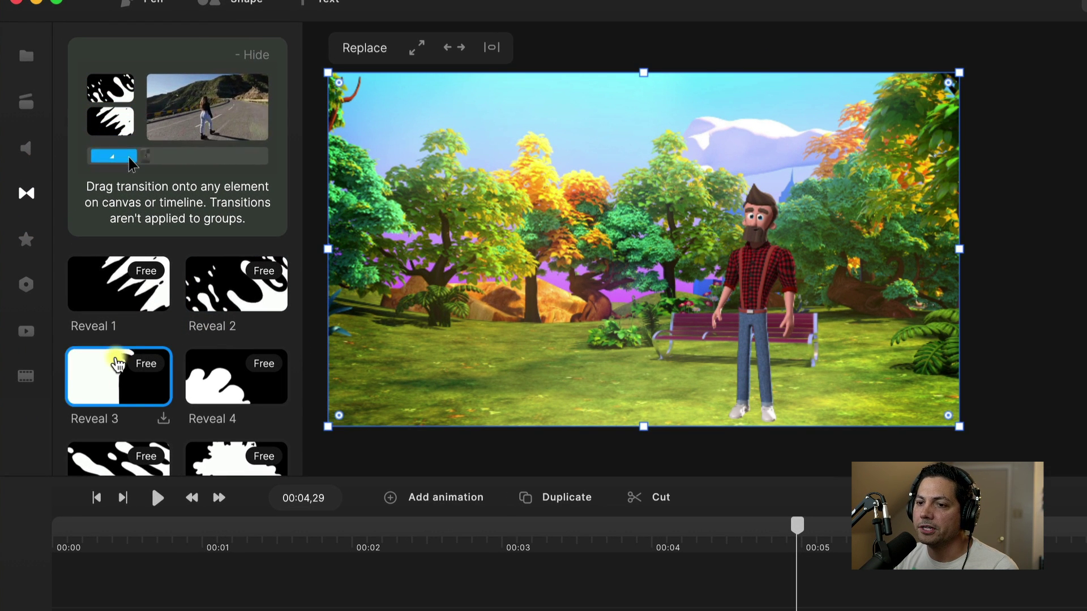
left_click(232, 365)
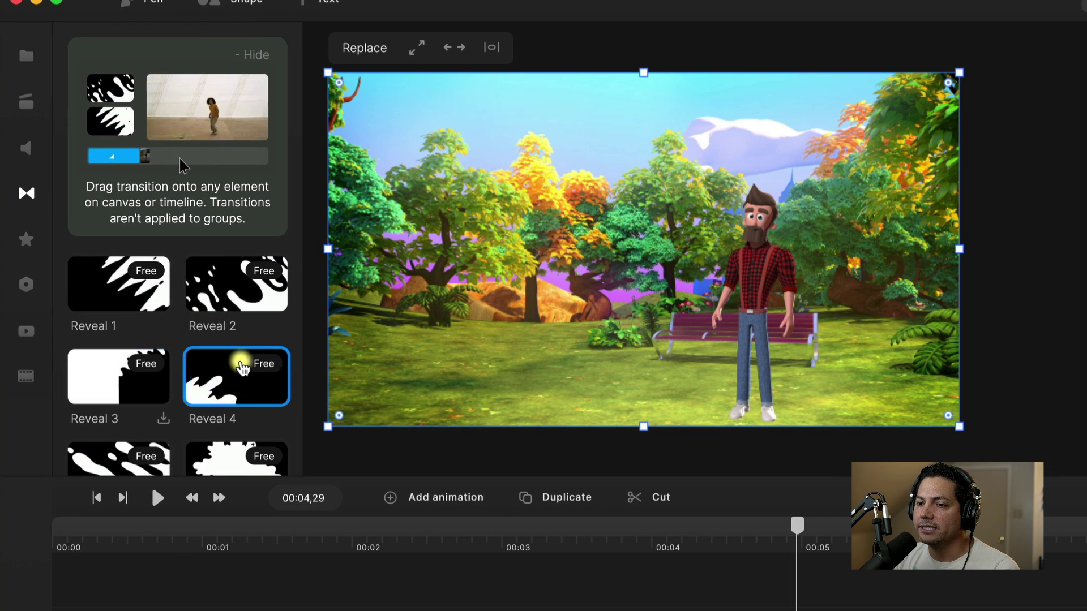
scroll(241, 368, "down", 5)
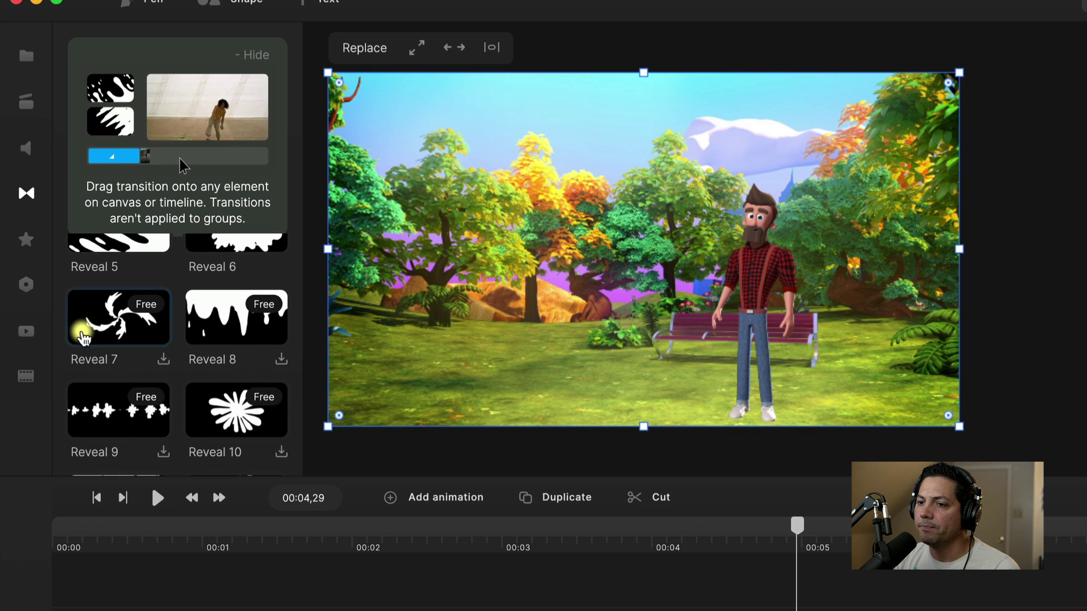
left_click(94, 317)
left_click(263, 310)
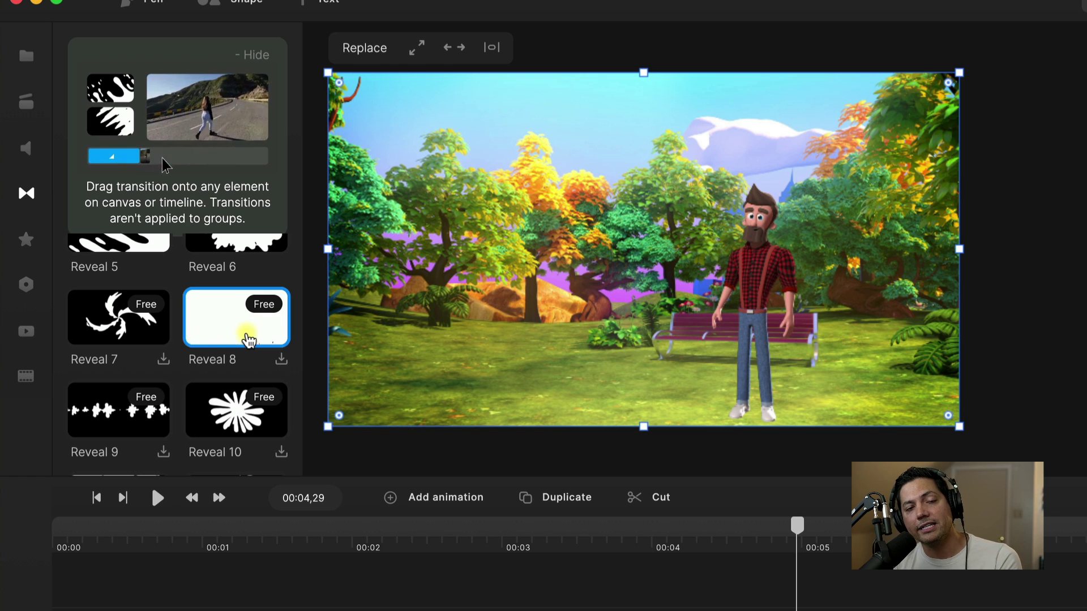
left_click(252, 398)
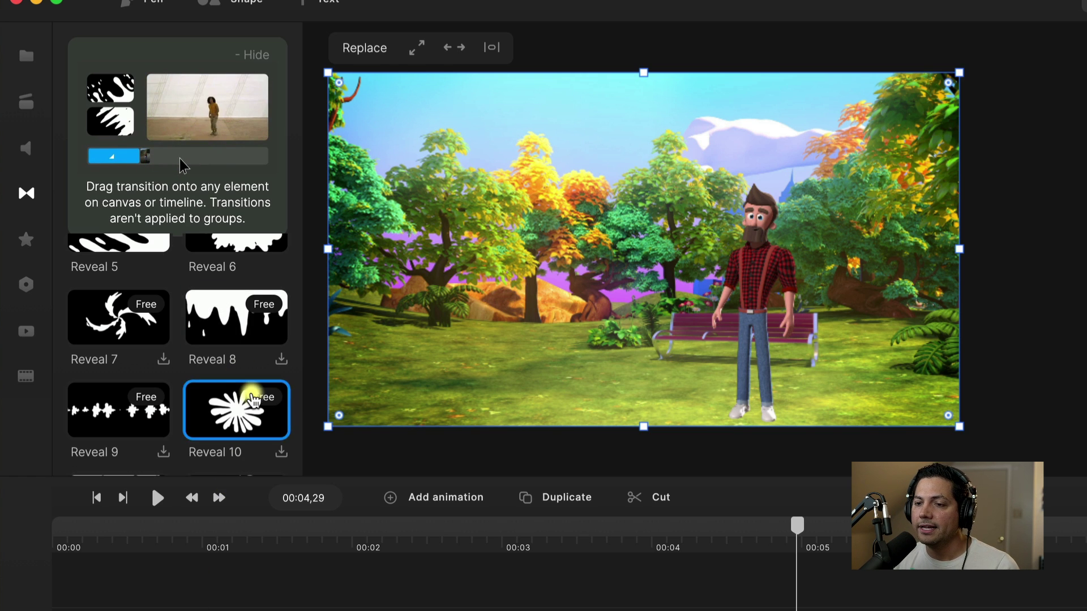
- Look through the complete effects library and the collection of ready-made tools such as Progress Bar, Spotlight, Camera and Typewriter
left_click(24, 237)
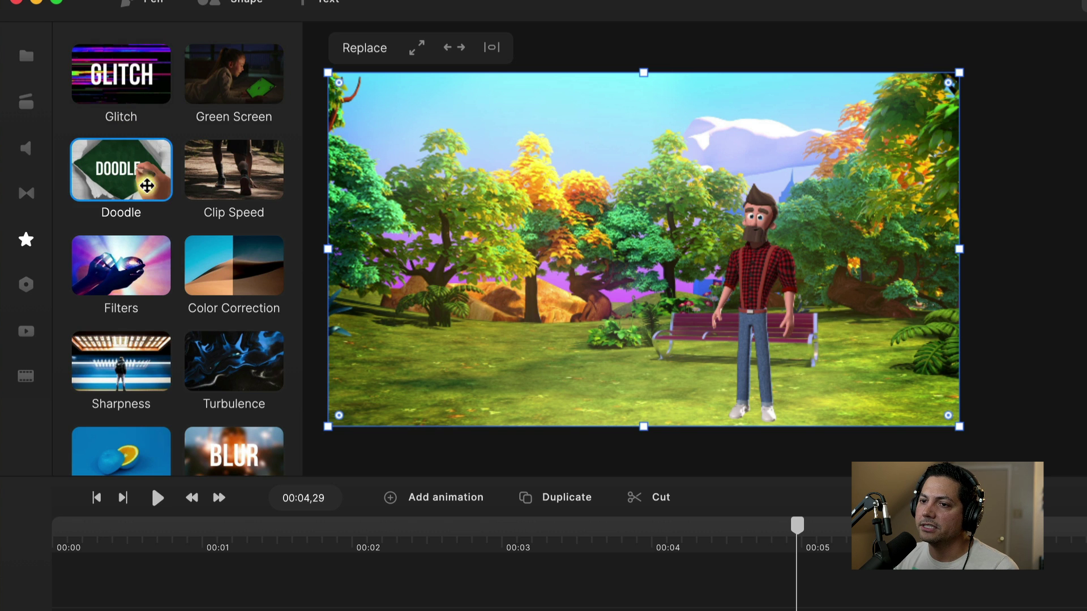
scroll(209, 300, "down", 3)
scroll(209, 300, "down", 2)
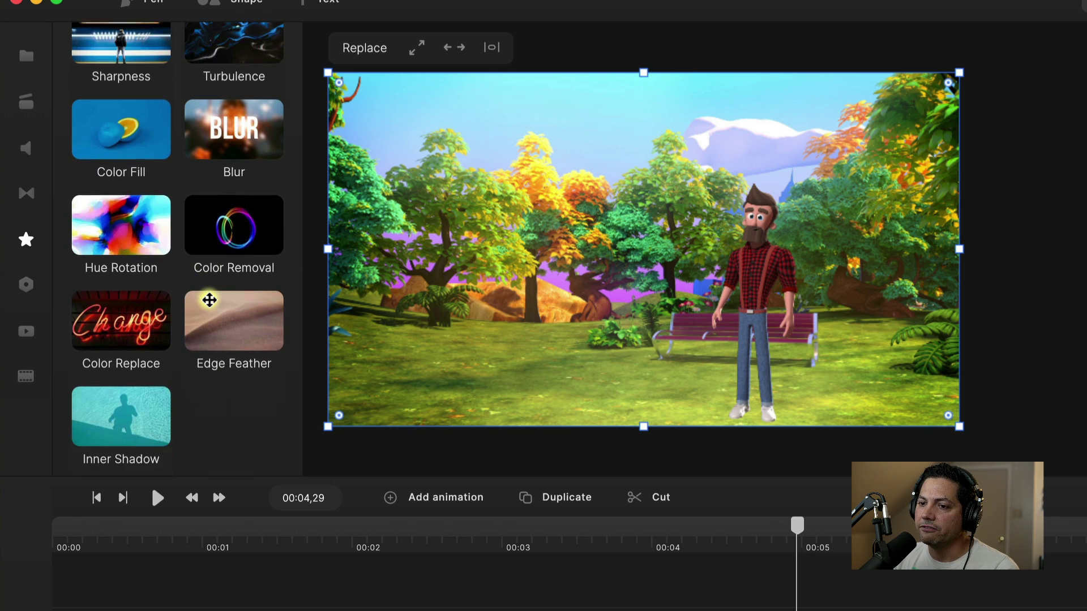
scroll(209, 301, "up", 5)
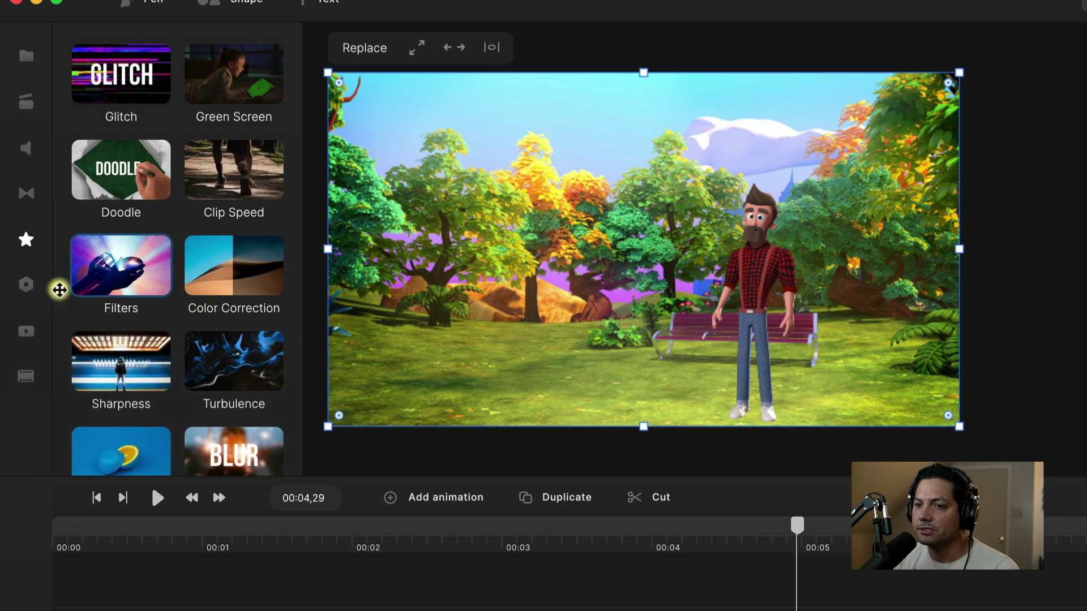
left_click(29, 287)
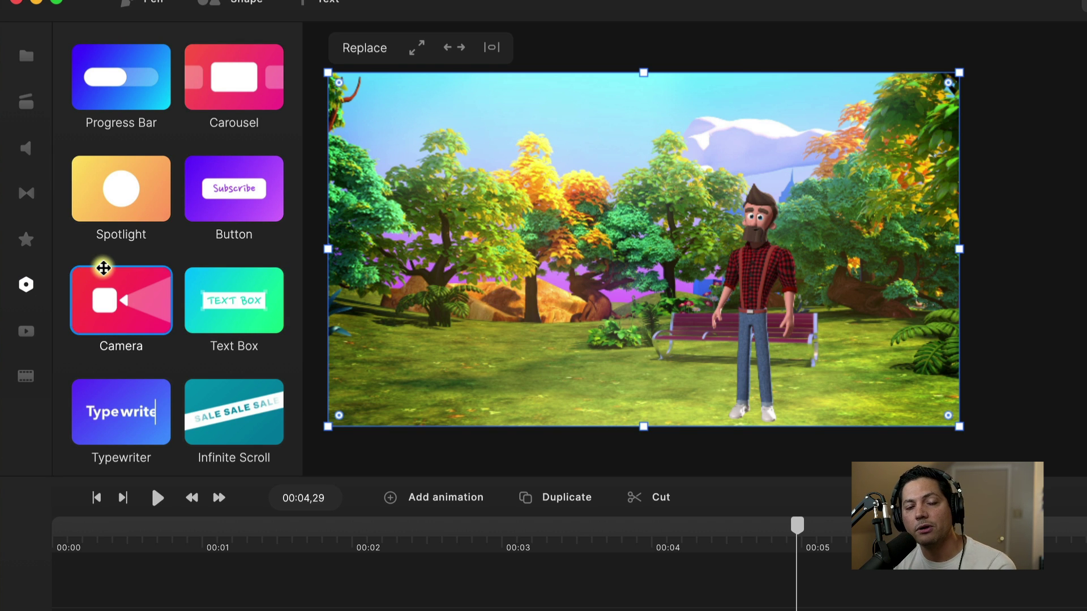
scroll(153, 349, "down", 1)
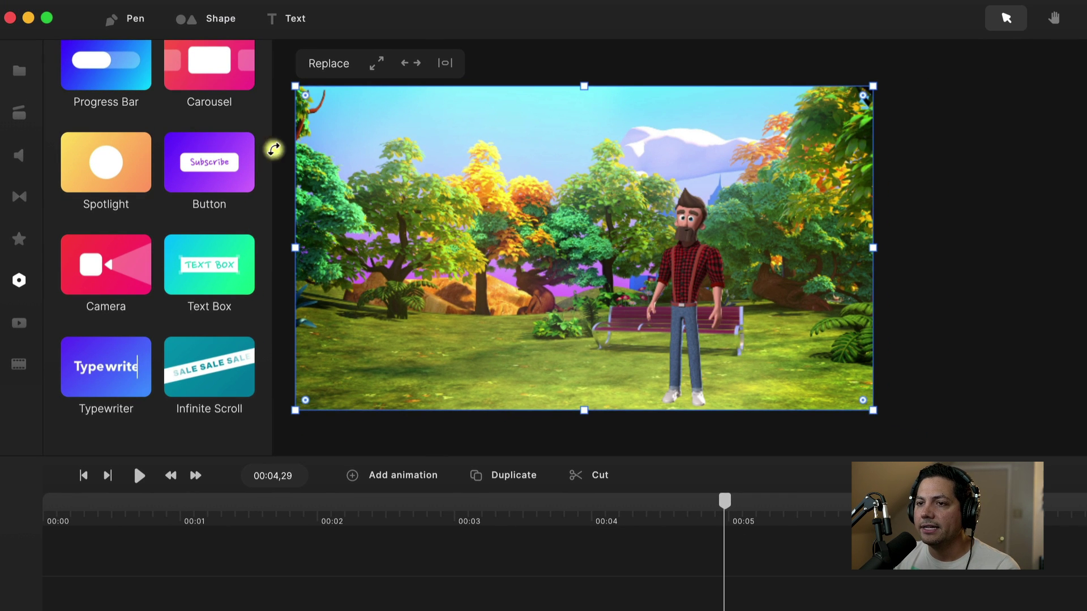
- Browse the shape library, add the bell shape to the canvas and place it beside Tom
left_click(205, 21)
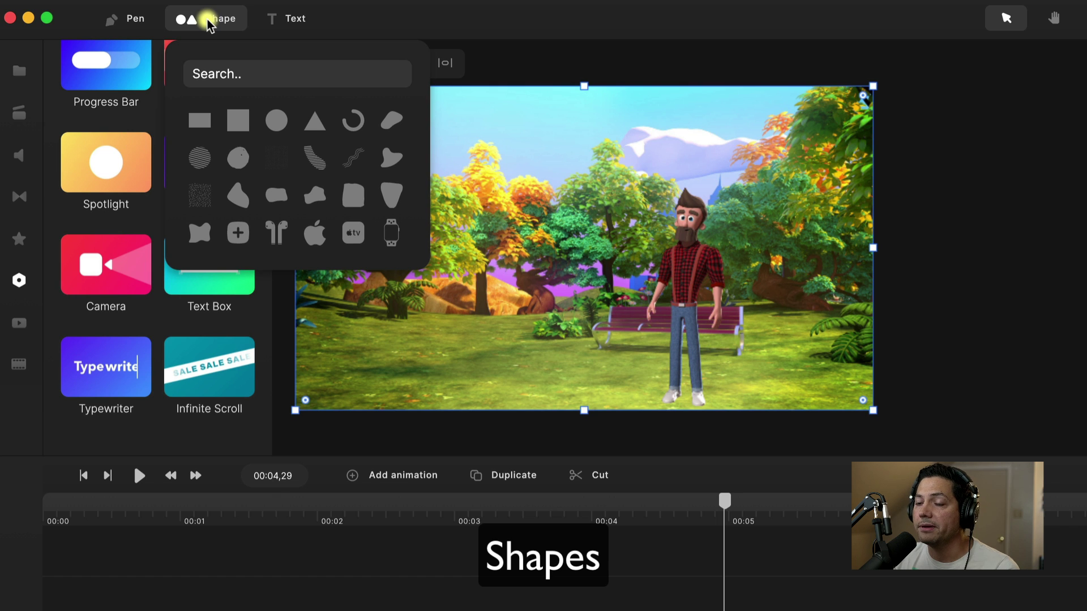
scroll(251, 179, "down", 5)
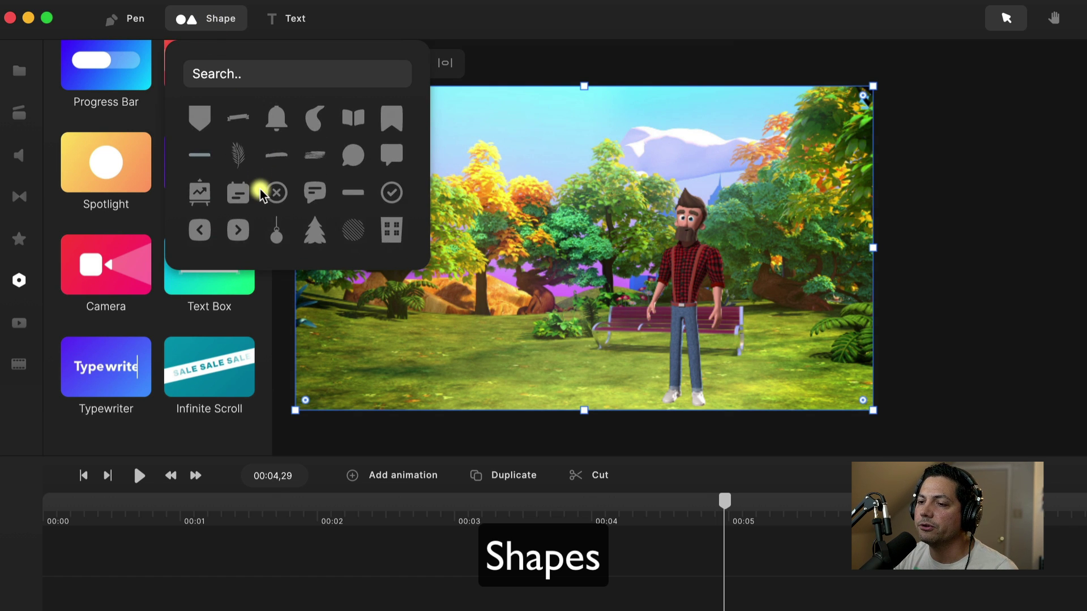
scroll(260, 193, "up", 5)
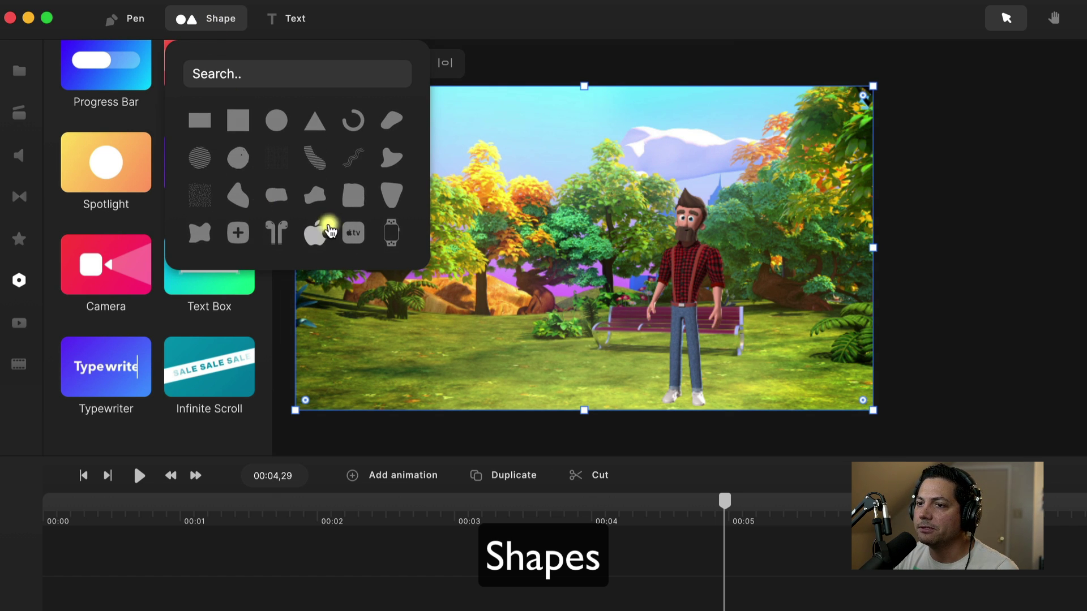
scroll(285, 195, "down", 5)
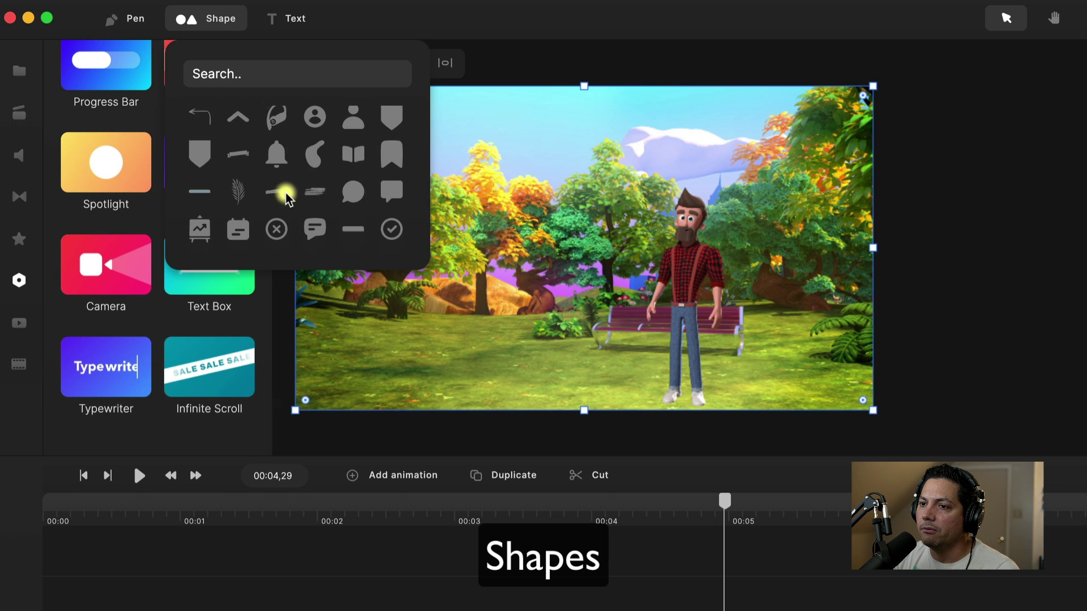
scroll(286, 198, "down", 1)
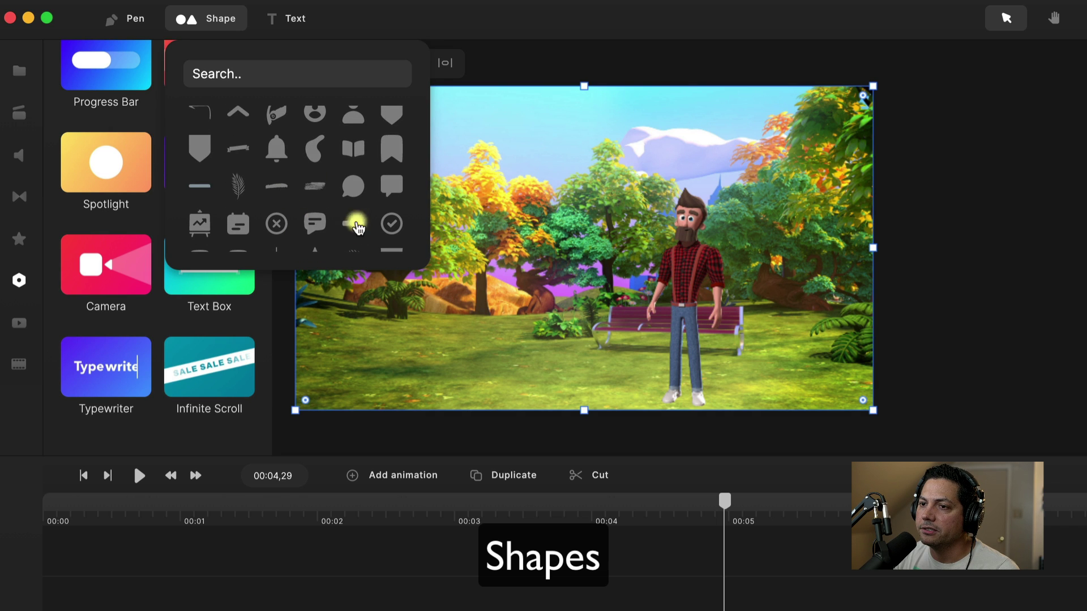
left_click(276, 150)
left_click(590, 242)
left_click_drag(590, 241, 515, 246)
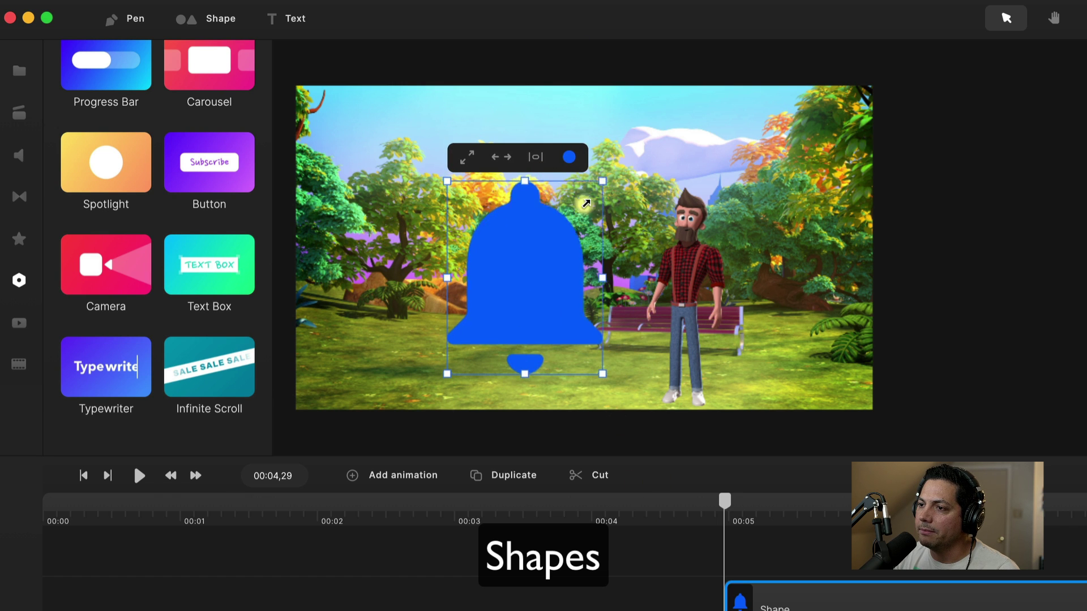
- Shrink the bell shape to about 68% scale and move it closer to Tom, at about x -98, y 203 px
left_click_drag(608, 184, 548, 235)
left_click_drag(485, 317, 541, 321)
mouse_move(617, 385)
left_mouse_down()
mouse_move(521, 383)
mouse_move(635, 369)
mouse_move(617, 385)
left_mouse_up()
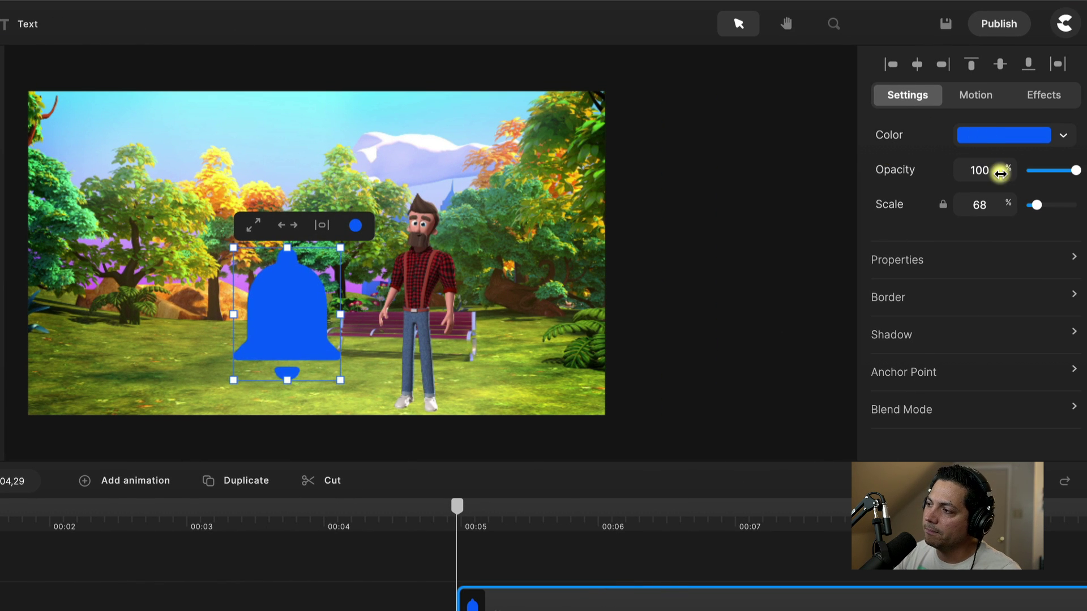
- Look through the bell shape's Properties, Border and Shadow settings
left_click(913, 270)
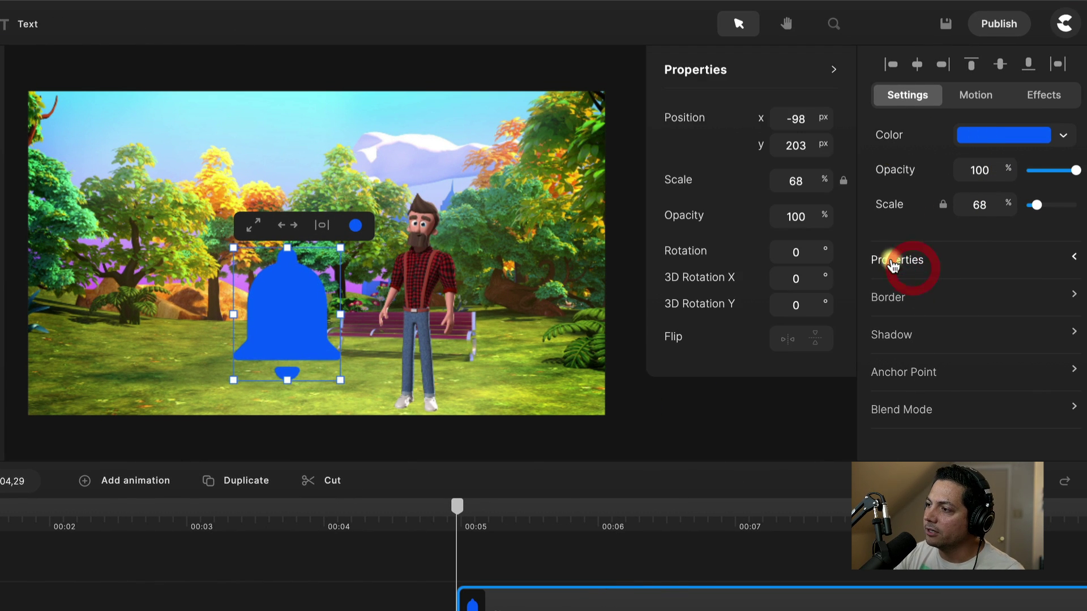
left_click(889, 297)
left_click(899, 339)
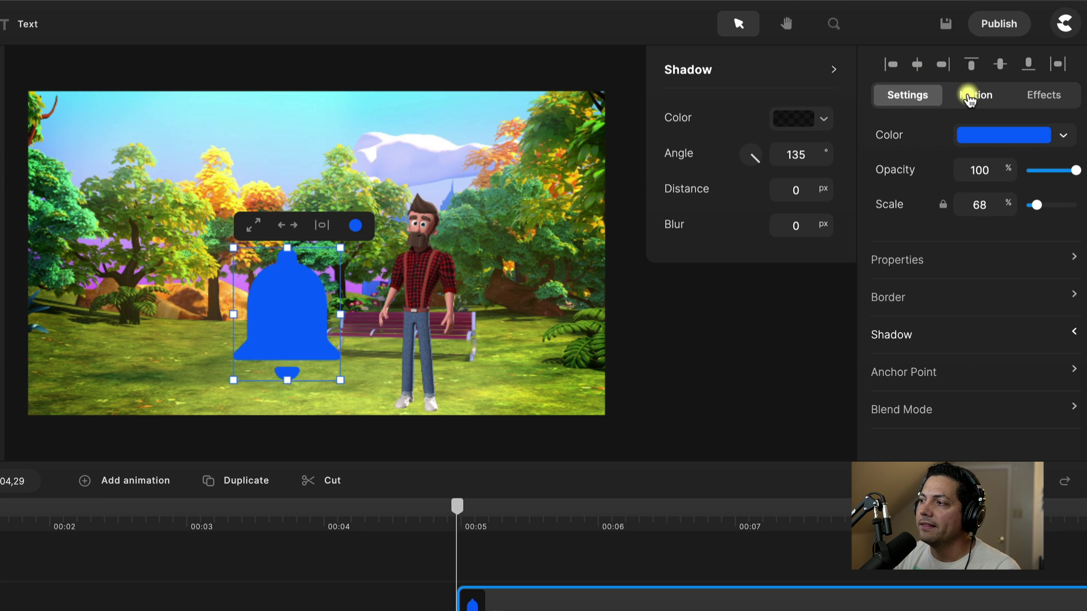
- Give the bell shape a Right position preset as its In motion and a Left position preset as its Out motion
left_click(987, 96)
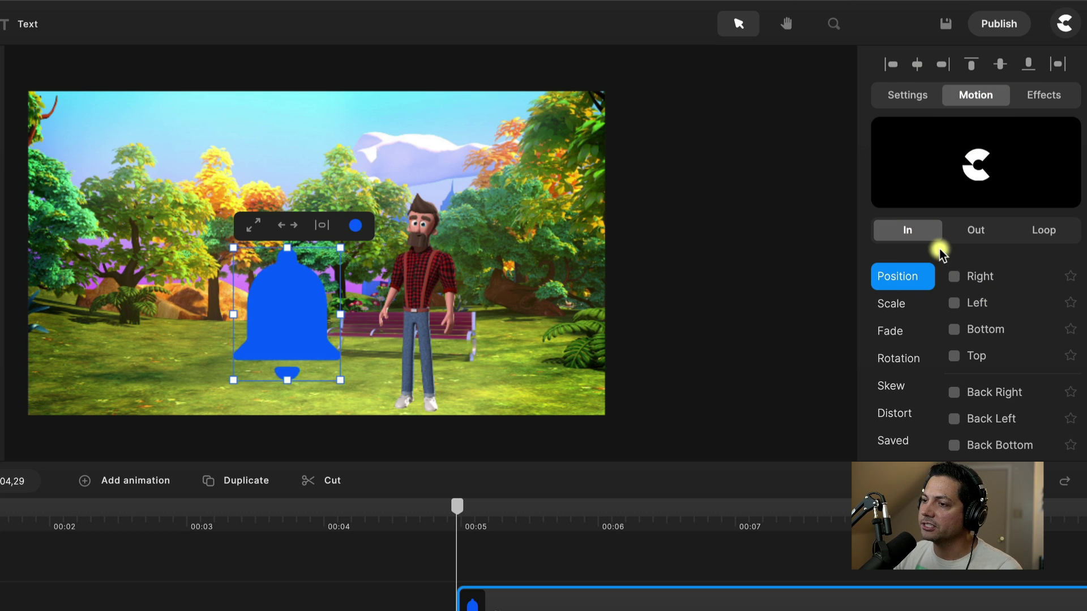
left_click(954, 277)
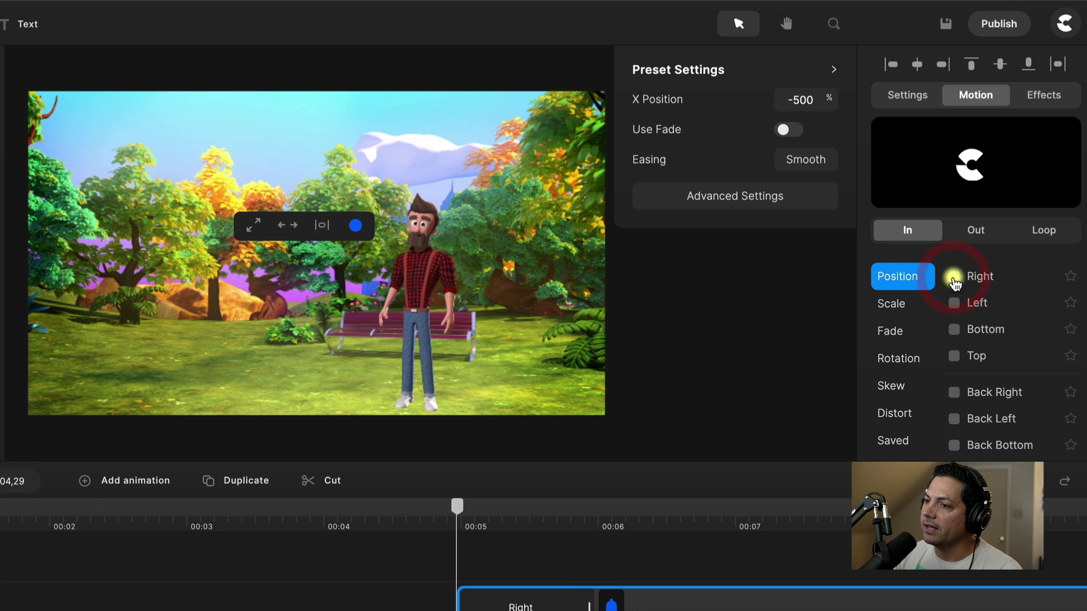
left_click(974, 232)
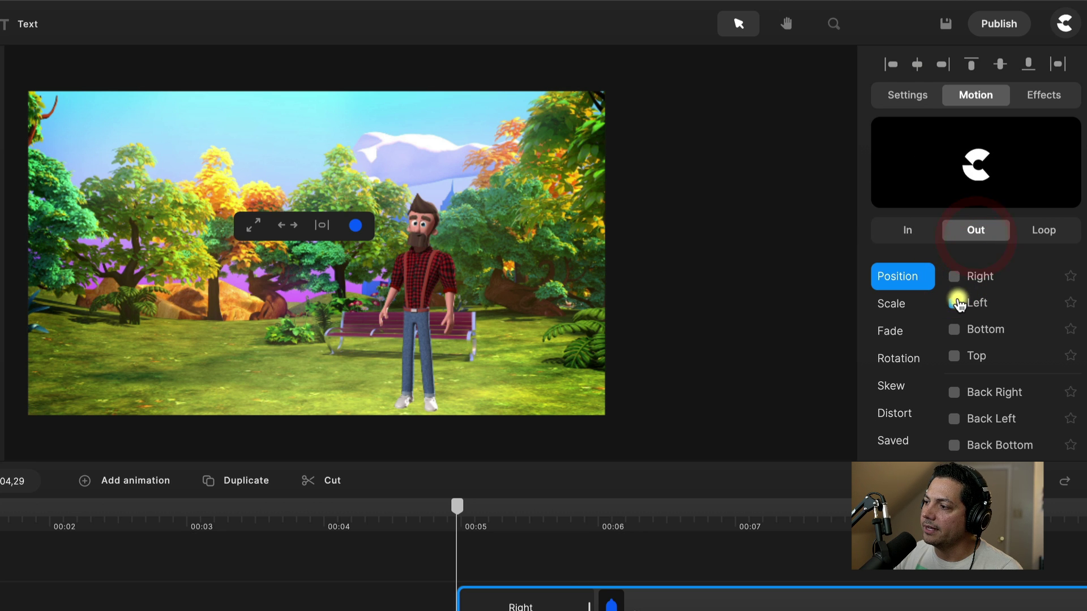
left_click(957, 303)
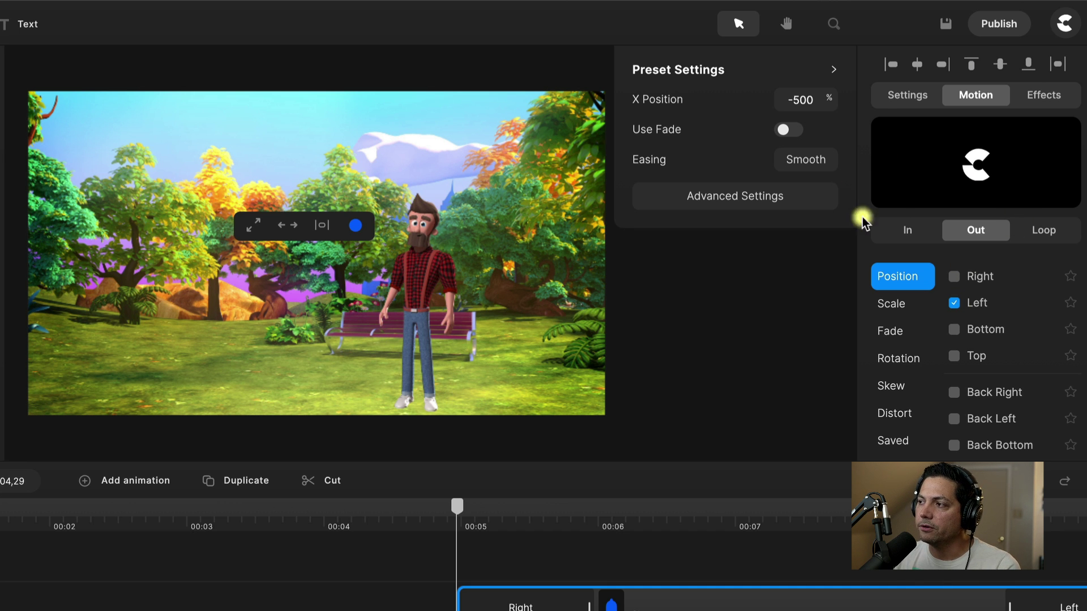
- Delete the bell shape from the timeline and add a default text element over the sky of the park scene
left_click(693, 597)
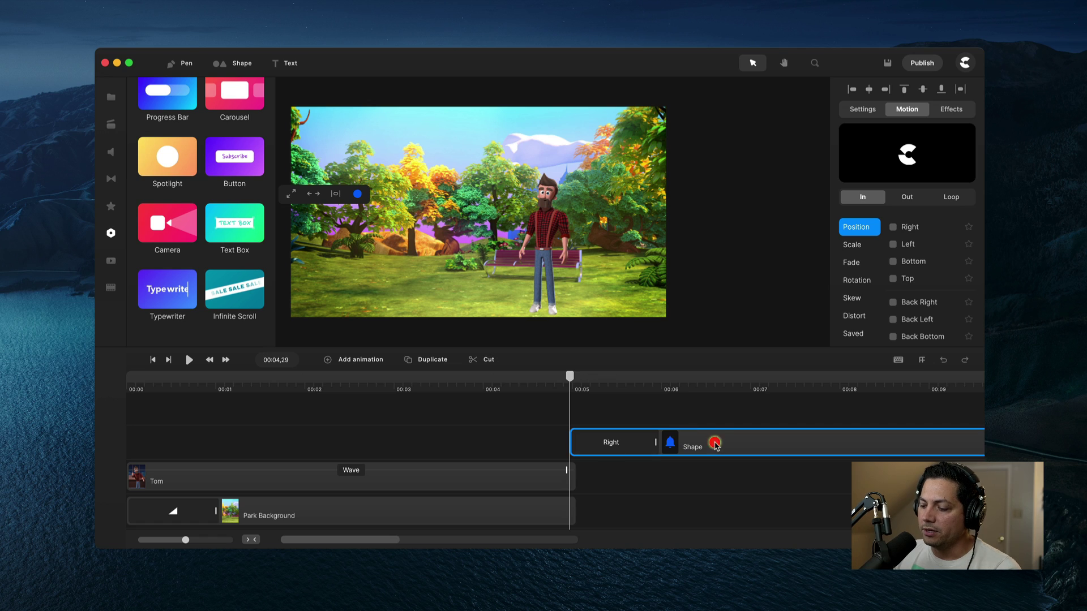
left_click(715, 445)
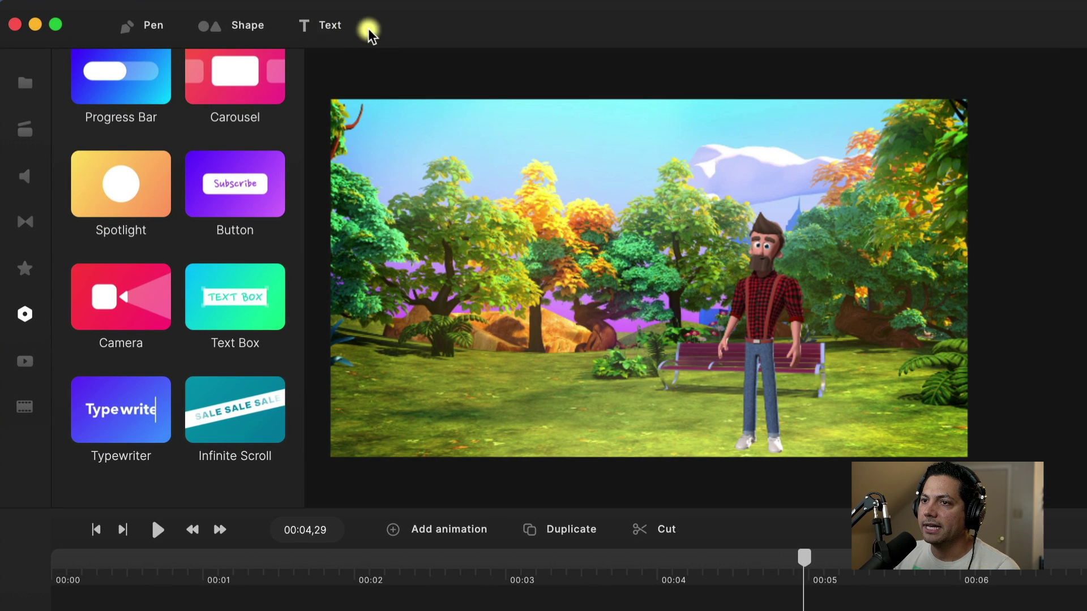
left_click(332, 27)
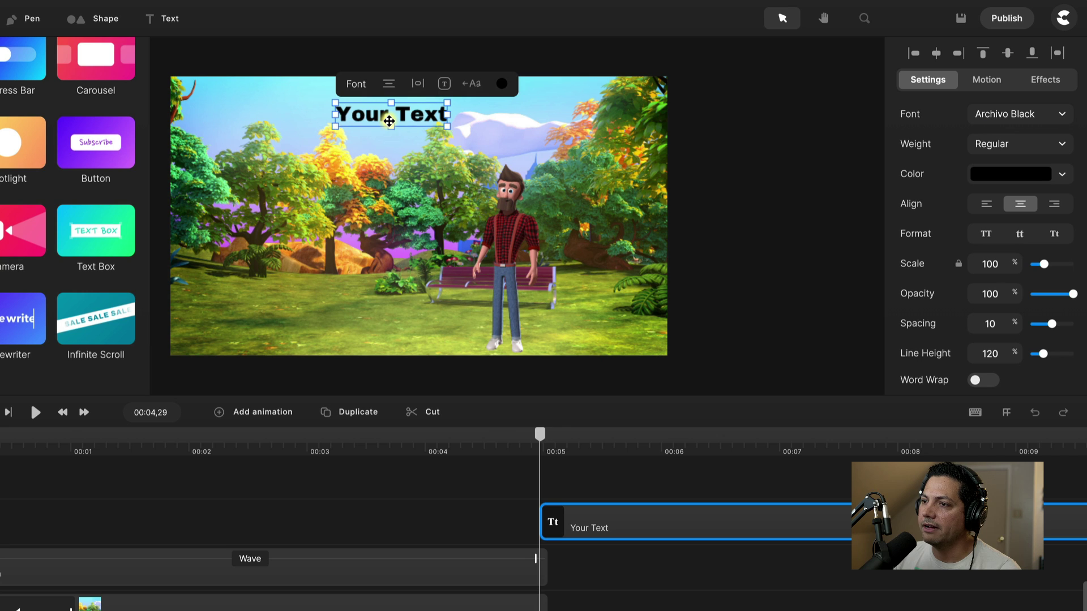
left_click(619, 238)
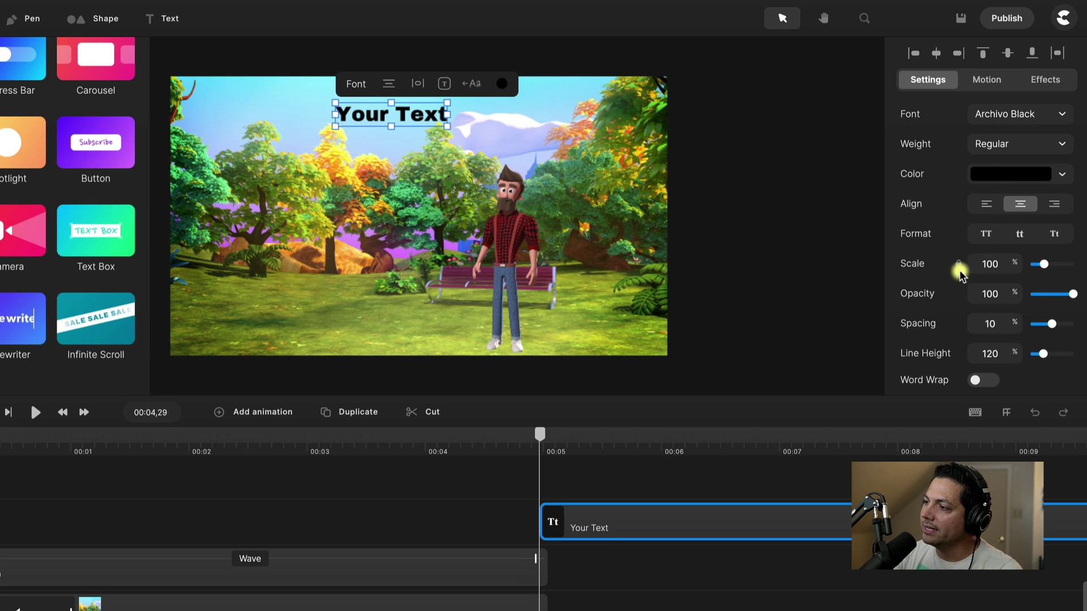
- Look through the text element's font choices: the import options, the built-in fonts and the Google fonts
left_click(1015, 114)
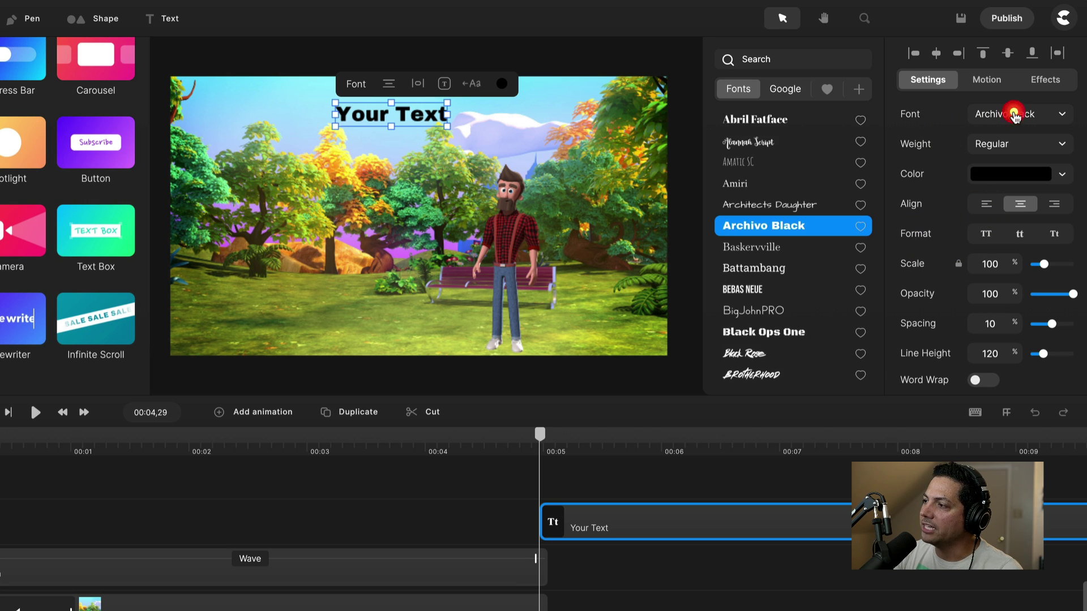
left_click(859, 91)
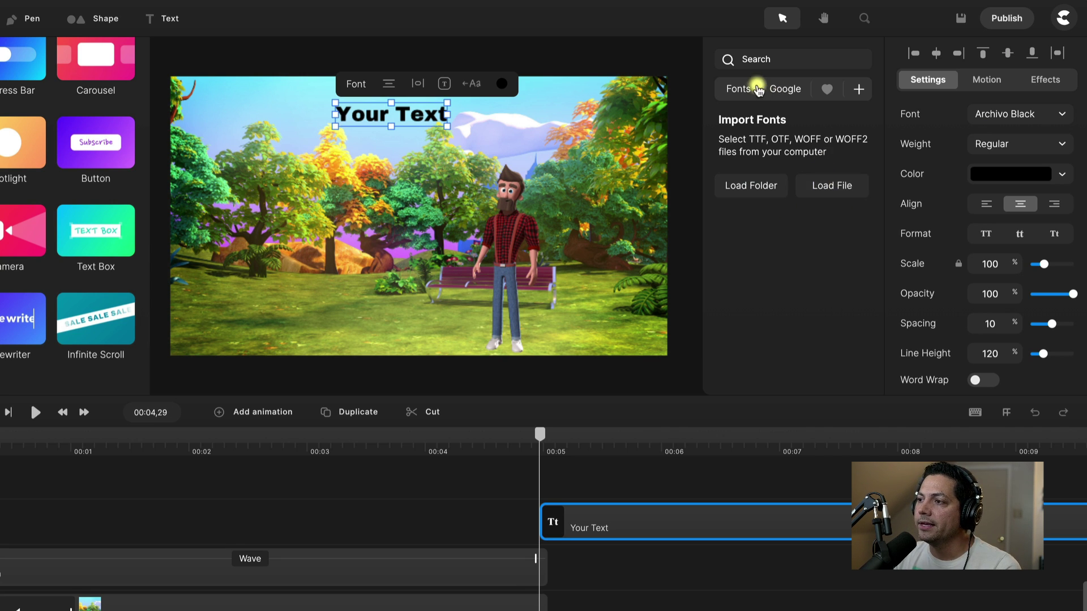
left_click(738, 89)
scroll(785, 286, "down", 5)
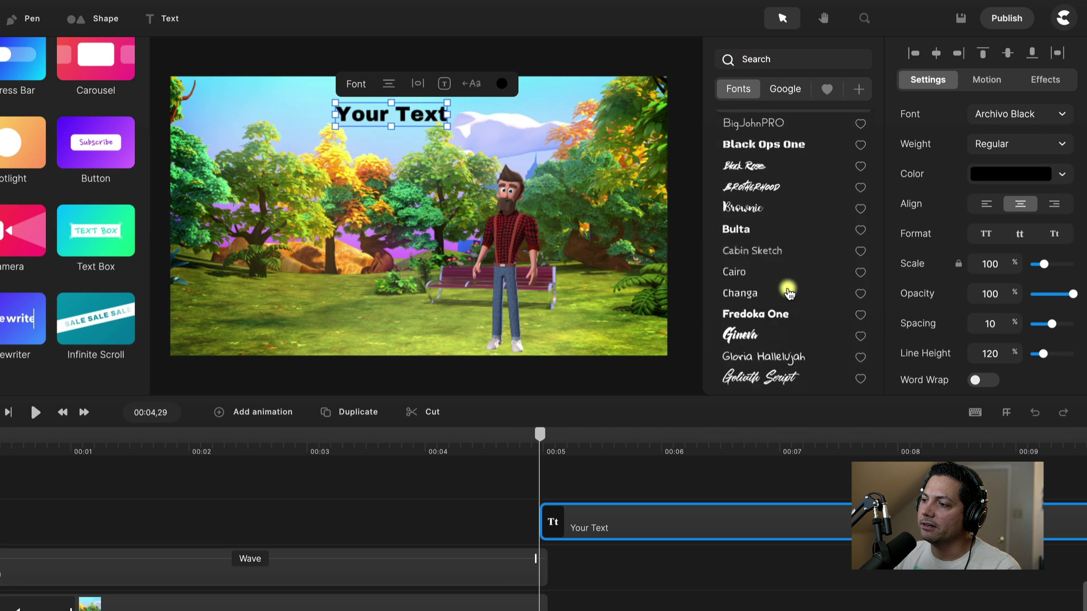
scroll(789, 289, "down", 10)
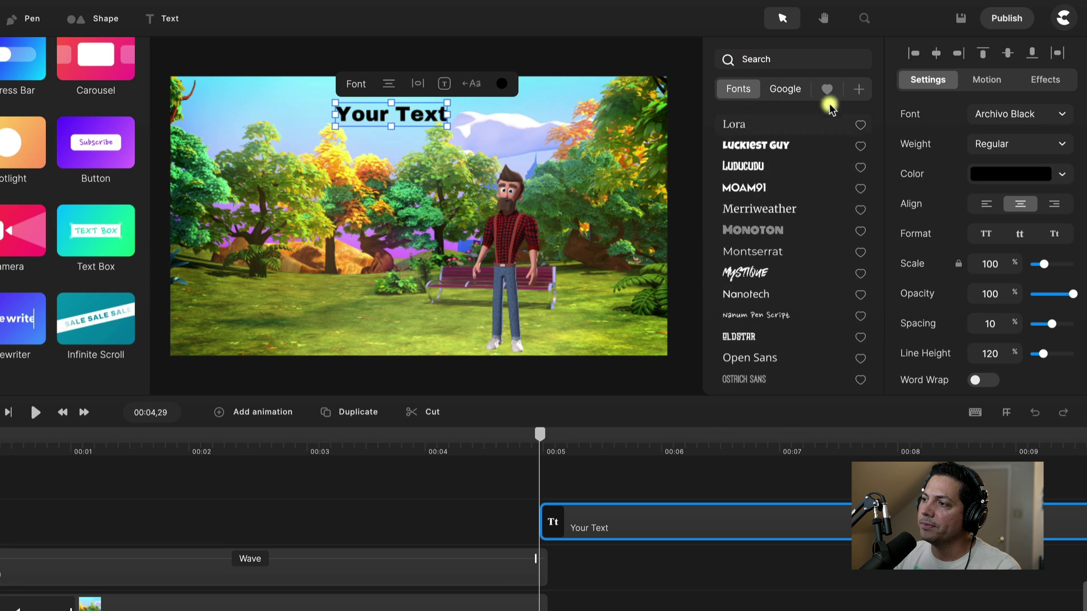
left_click(779, 88)
scroll(736, 314, "down", 5)
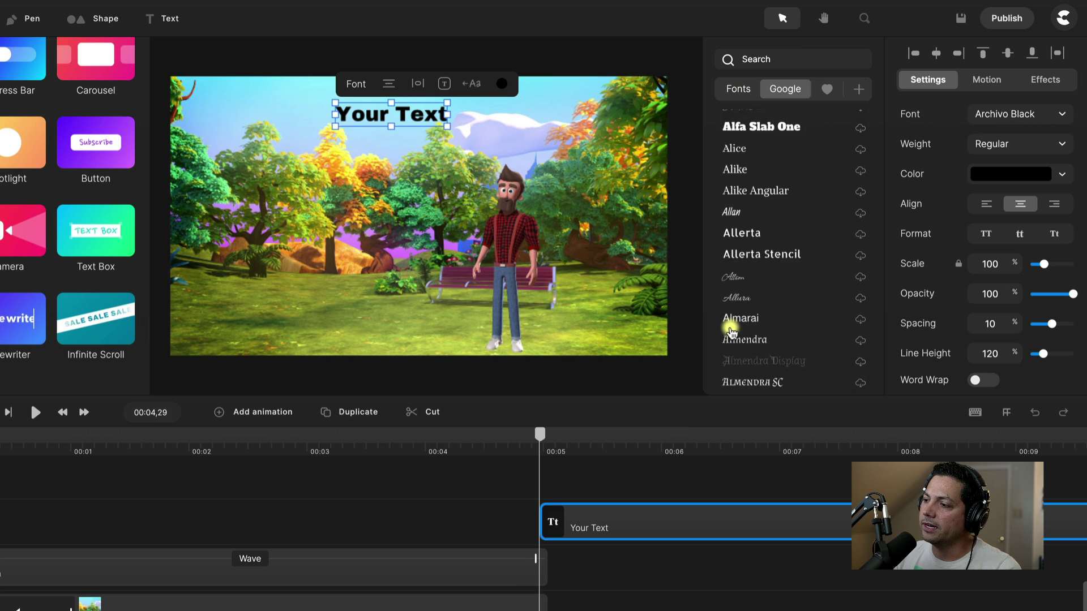
- Mark the built-in fonts Amiri, Architects Daughter and Archivo Black as favourites and view the favourites list
left_click(734, 90)
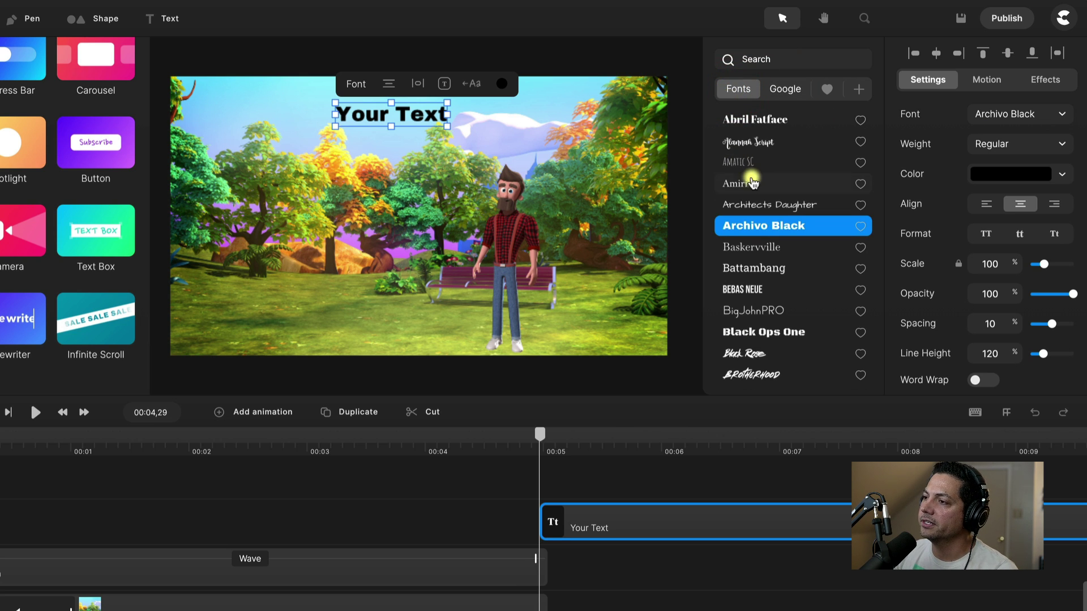
left_click(860, 204)
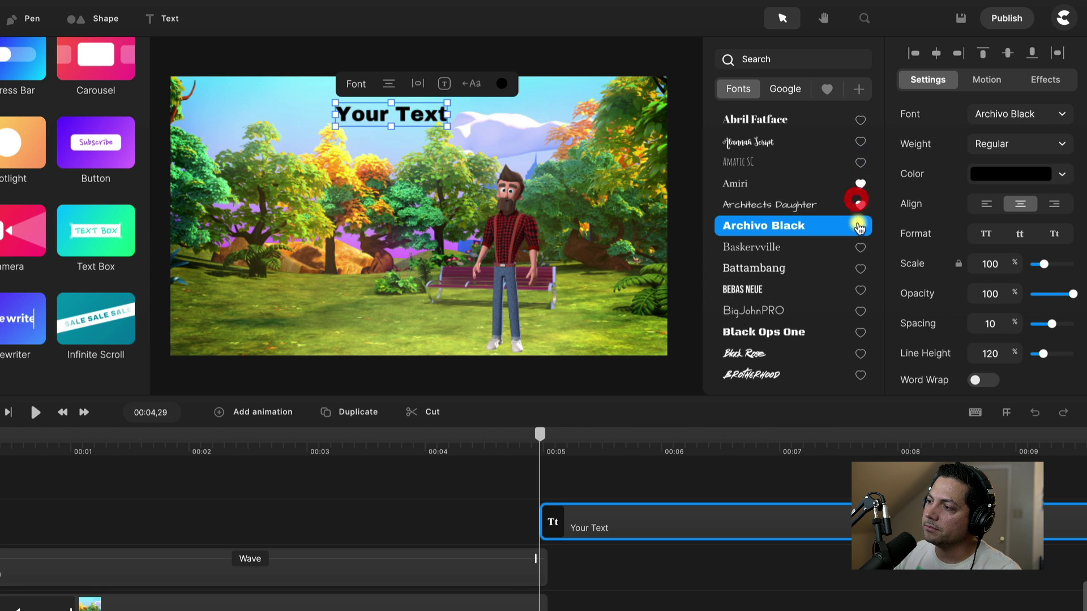
left_click(860, 226)
left_click(830, 88)
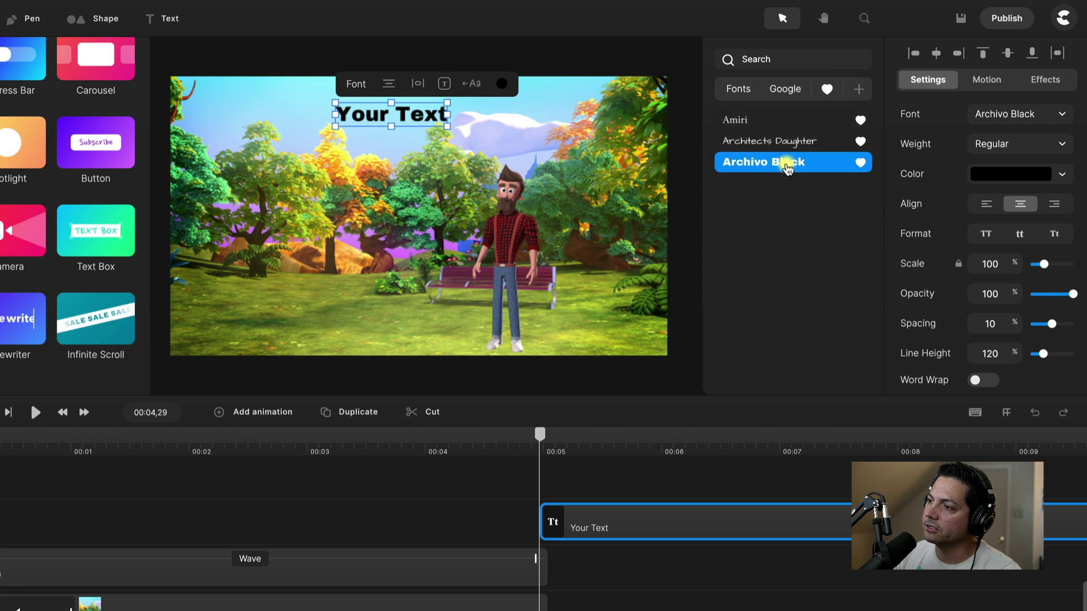
left_click(739, 88)
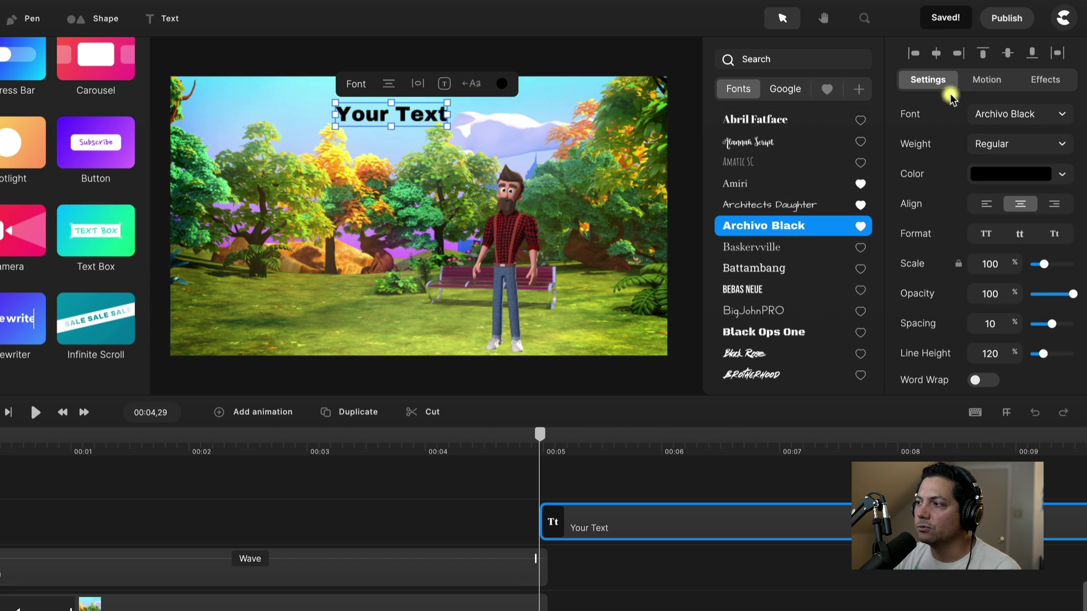
- Delete the text element from the timeline and show the Position presets for Tom's In motion
left_click(985, 80)
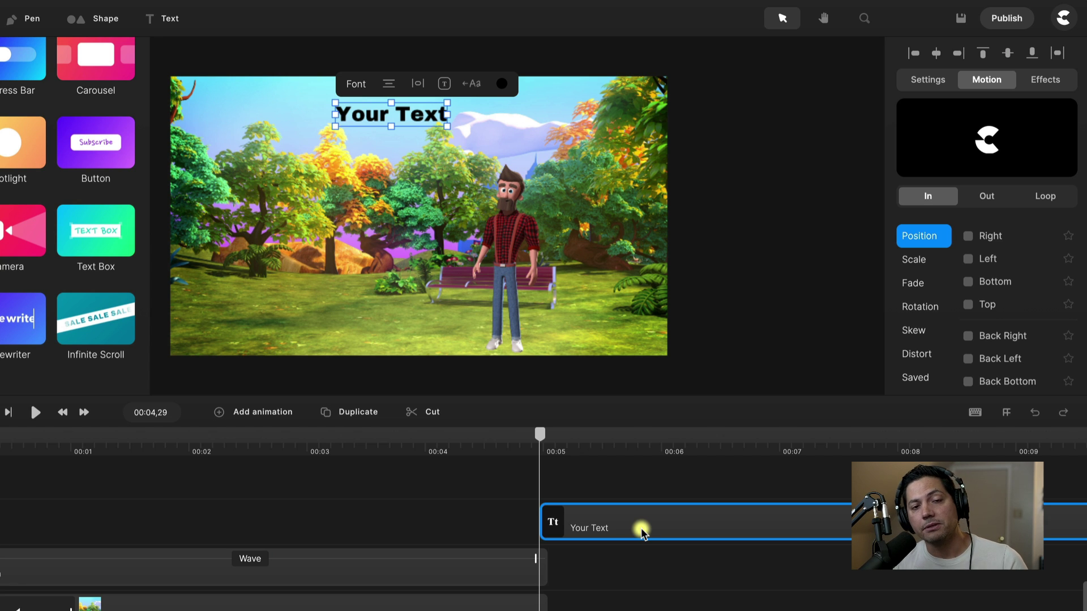
key("Delete")
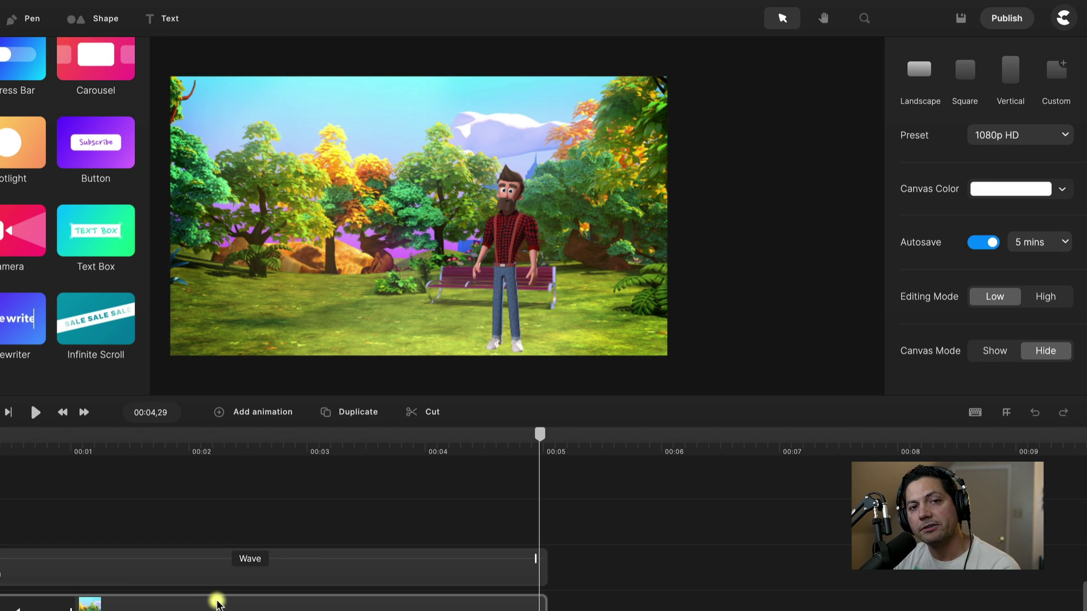
left_click(111, 568)
left_click(983, 82)
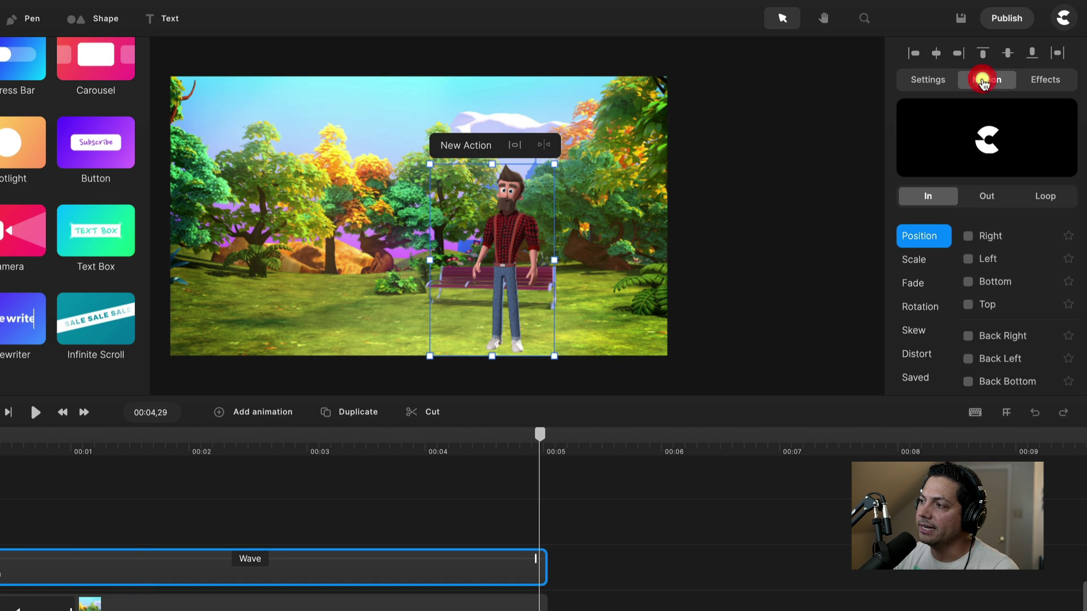
left_click(945, 237)
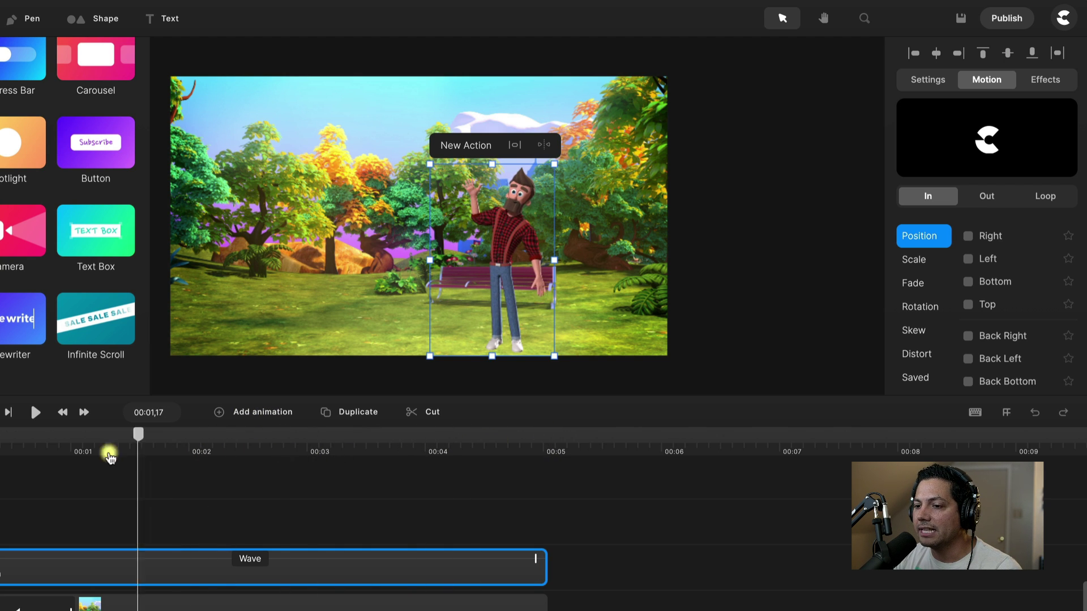
- Add a Position animation to Tom at 00:00,22, and delete that animation again from his track
left_click(39, 452)
left_click(241, 415)
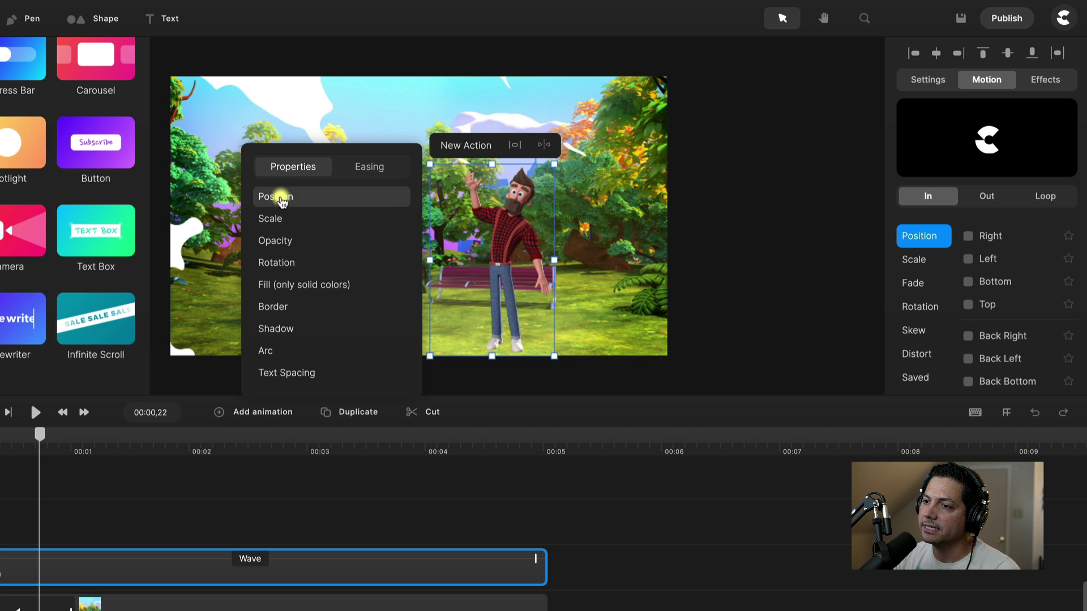
left_click(42, 577)
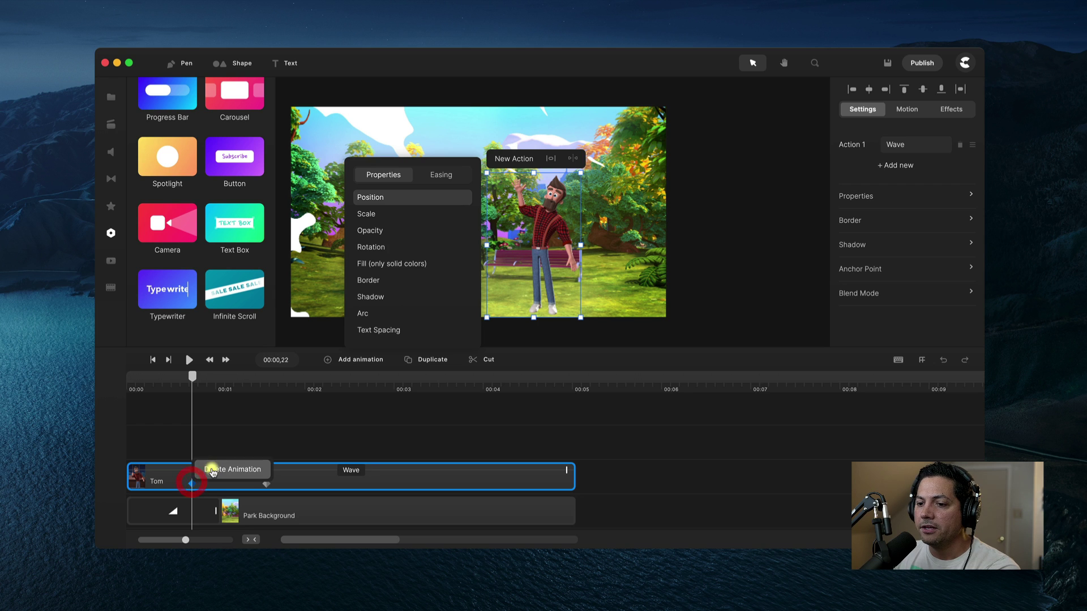
left_click(194, 477)
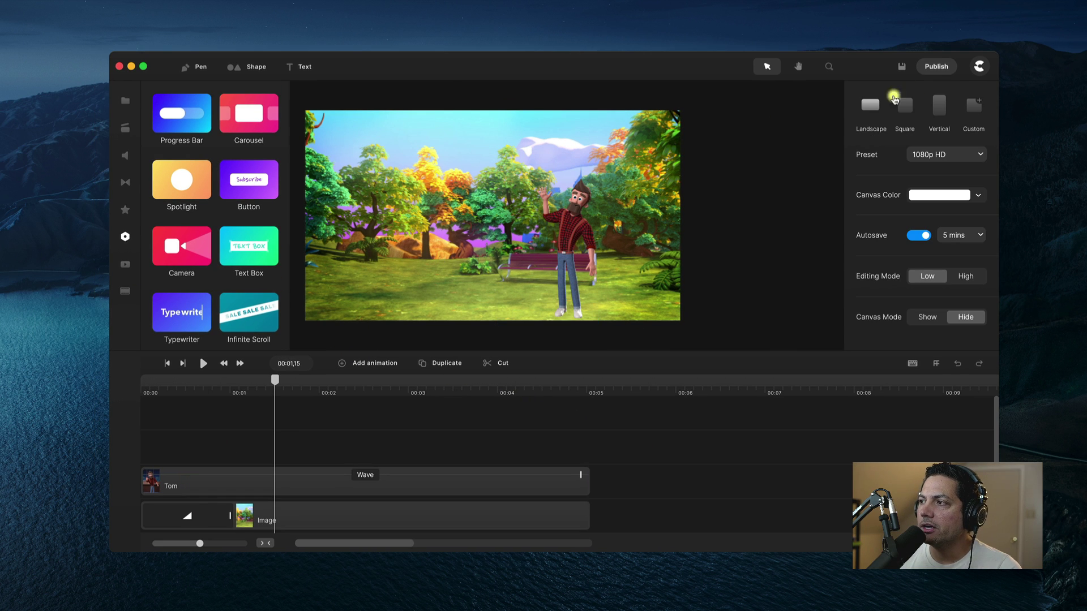
- Exit the park scene project to the home screen, discarding any unsaved work
left_click(978, 66)
left_click(947, 188)
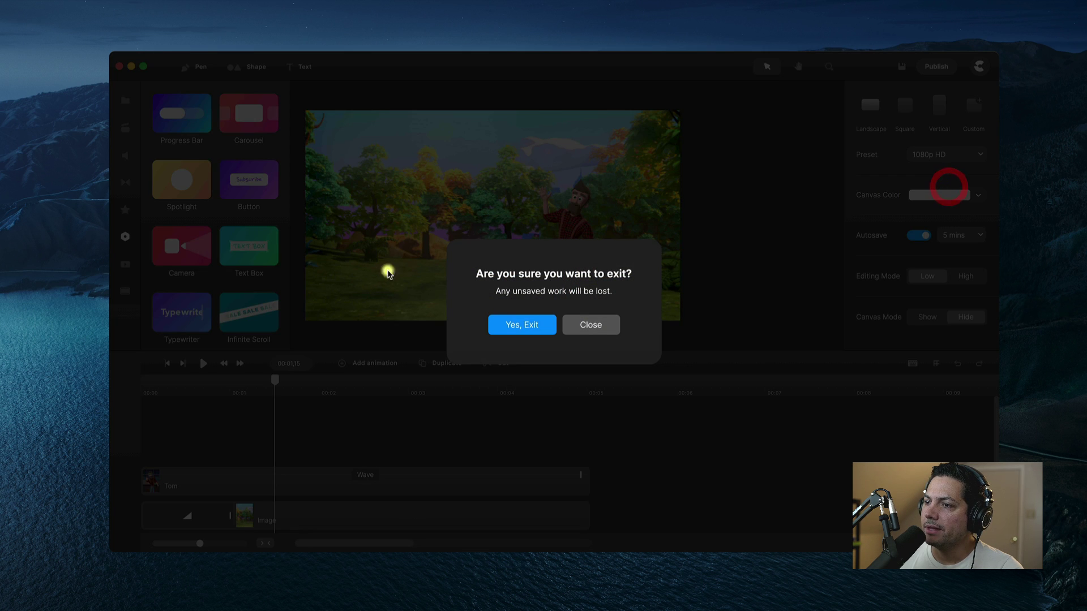
left_click(514, 326)
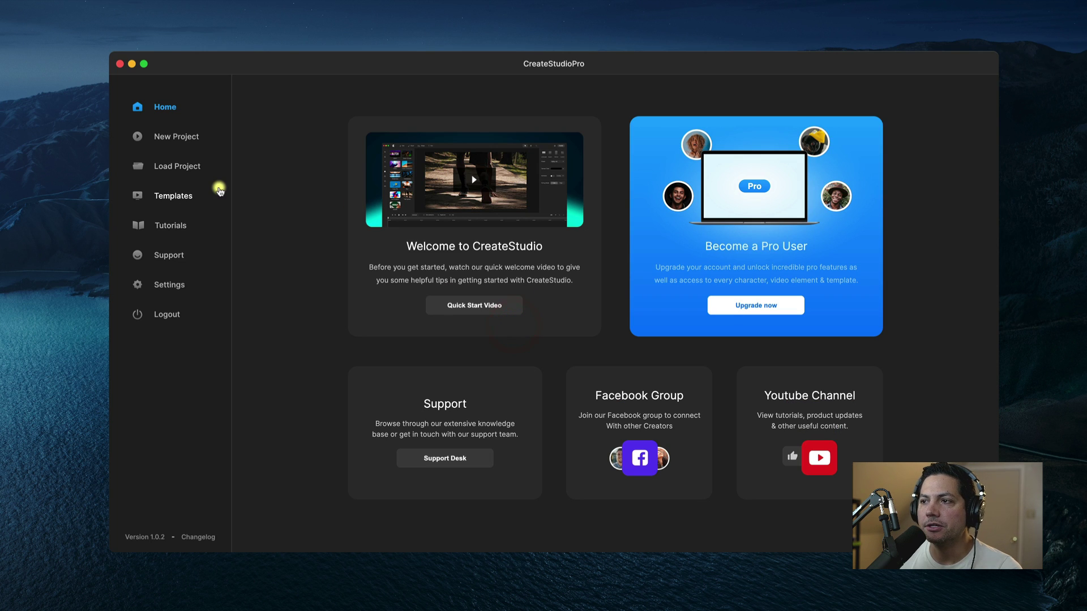
- Preview the free Stomp Teaser and Logo Reveal templates in the template library
left_click(183, 197)
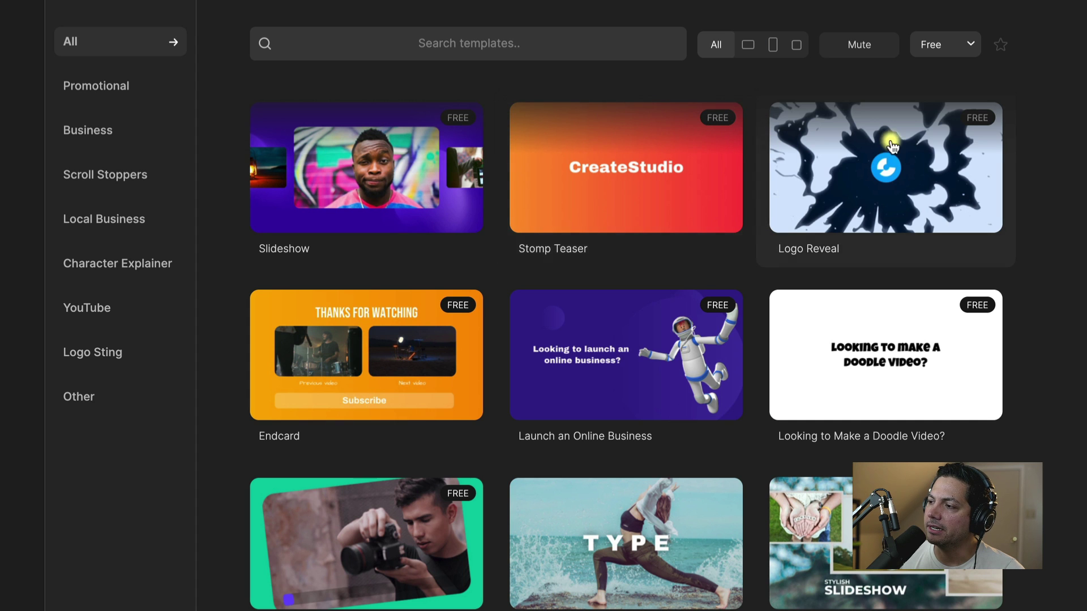
left_click(603, 168)
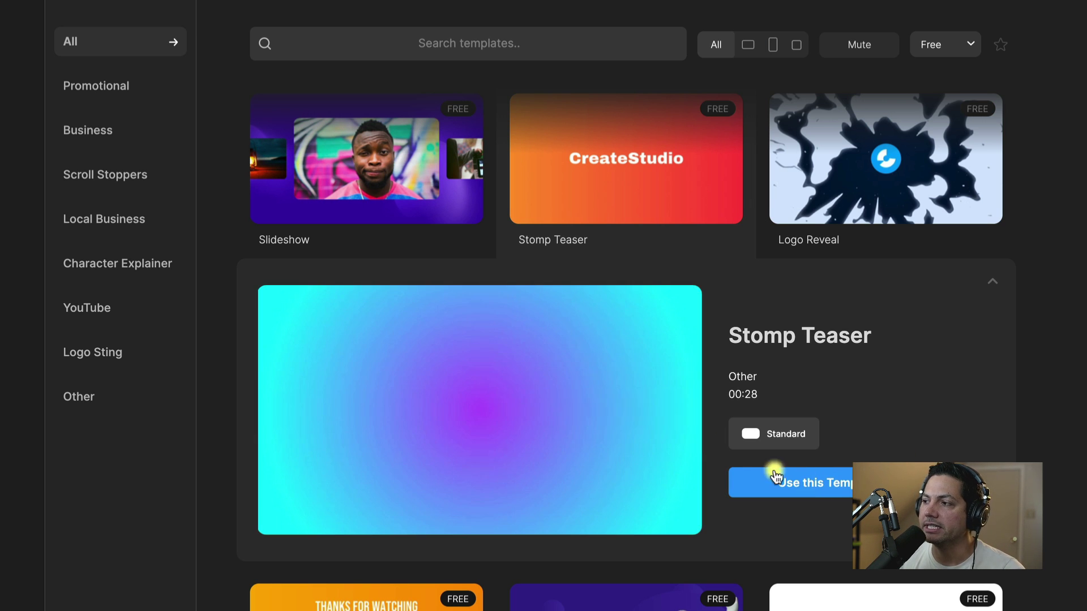
left_click(900, 189)
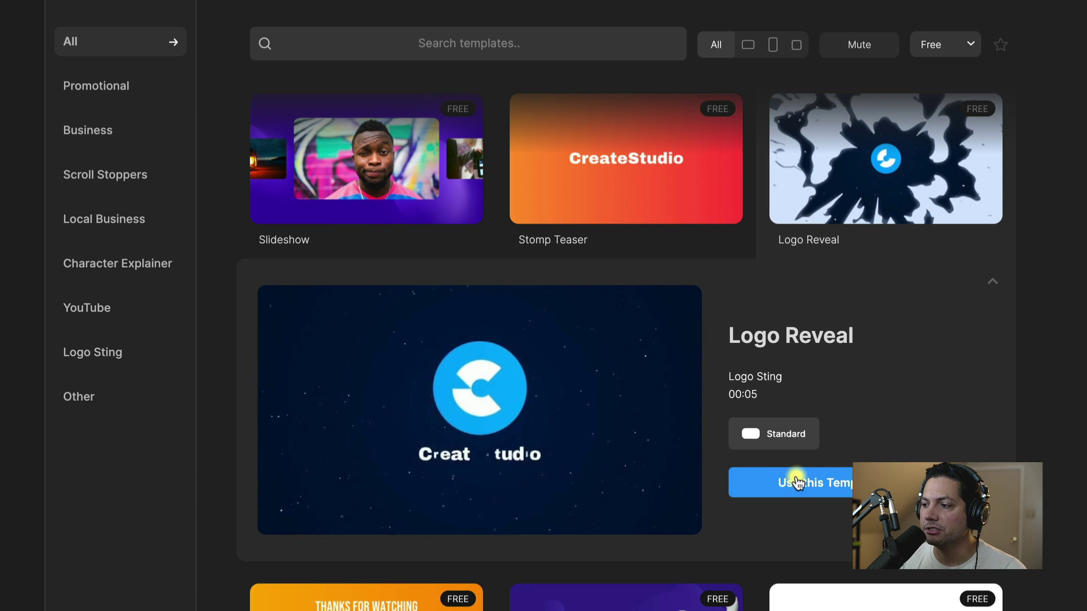
- Browse the template categories, including Scroll Stoppers, Local Business, Character Explainer, YouTube, Logo Sting and Business
left_click(93, 163)
left_click(99, 221)
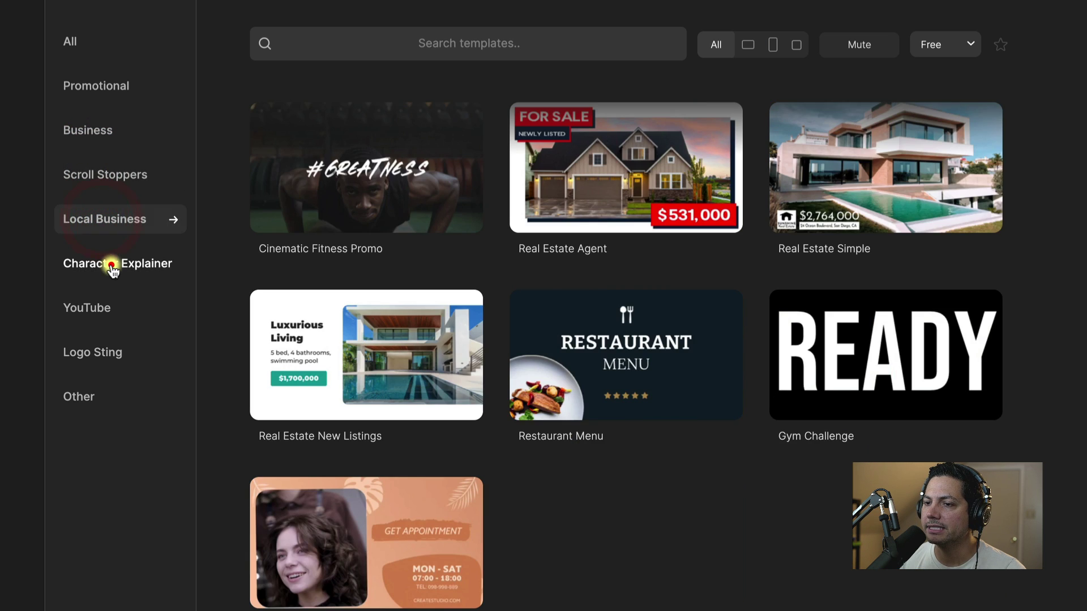
left_click(113, 266)
left_click(85, 308)
left_click(86, 351)
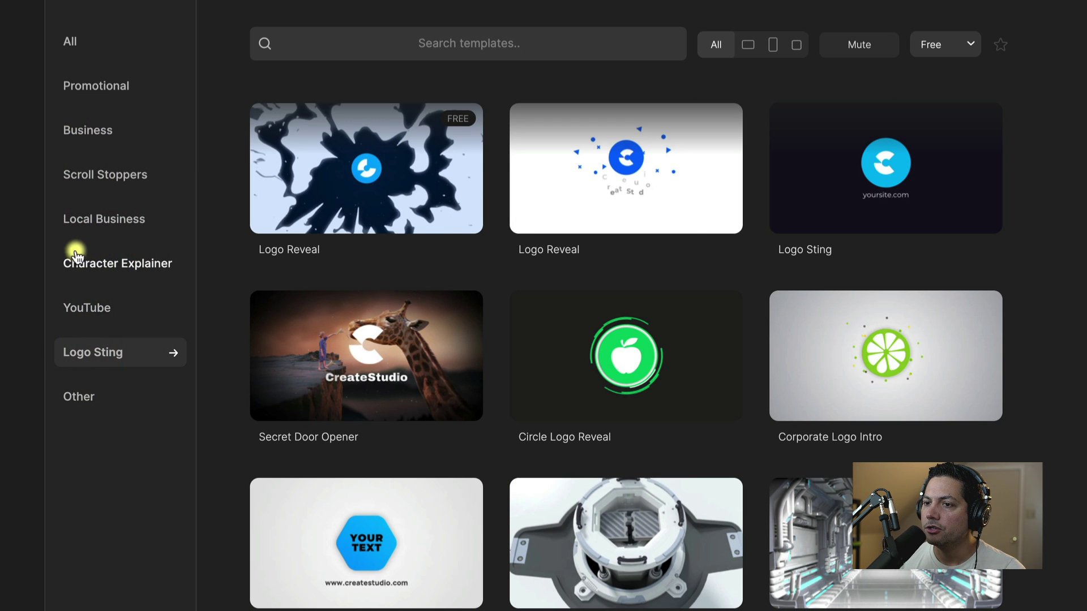
left_click(86, 132)
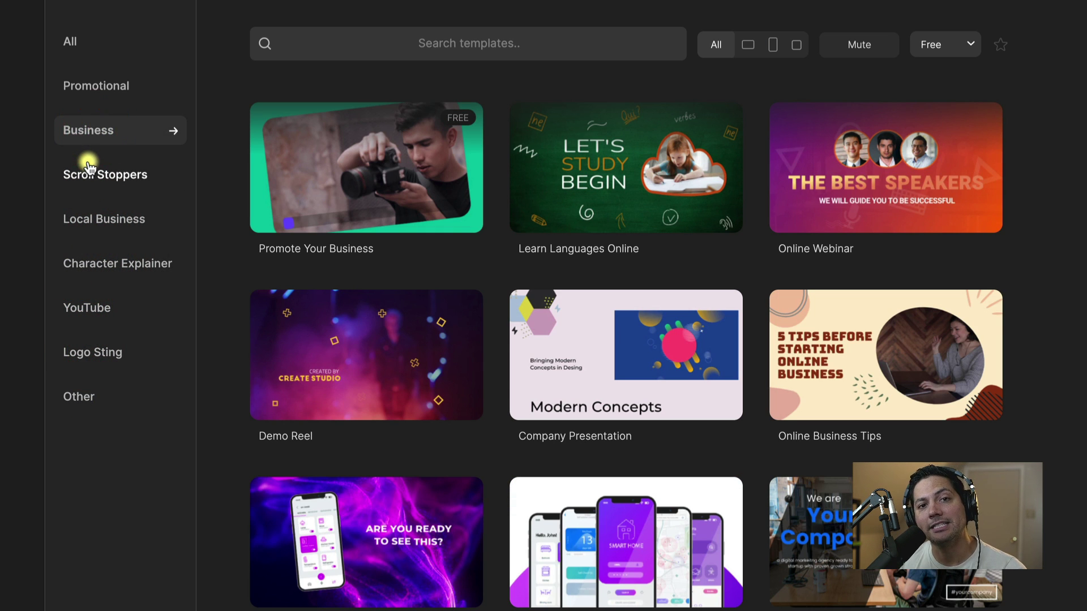
left_click(86, 308)
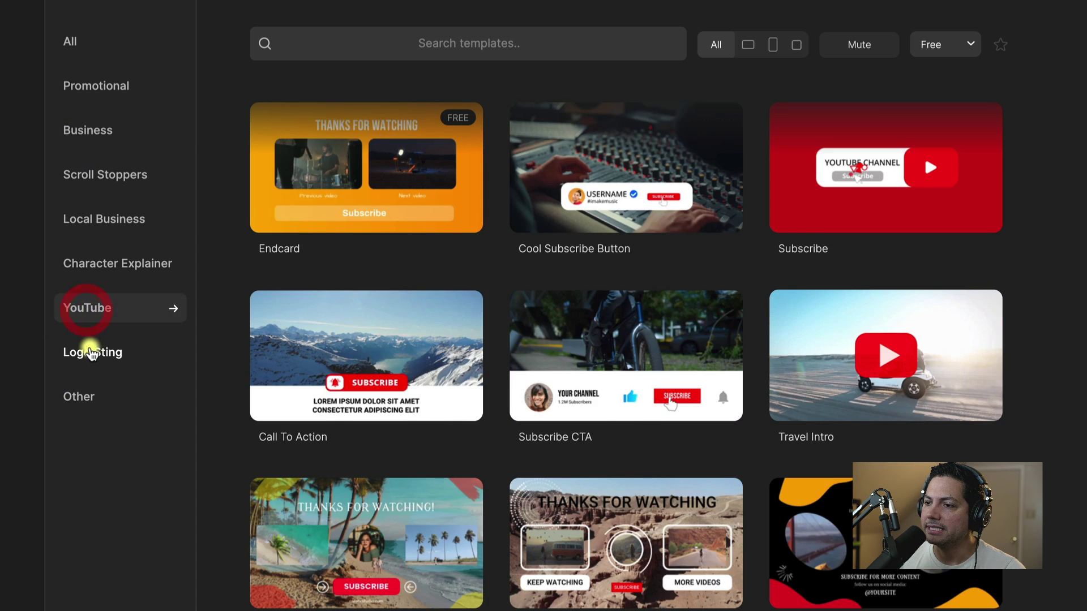
left_click(90, 354)
left_click(87, 129)
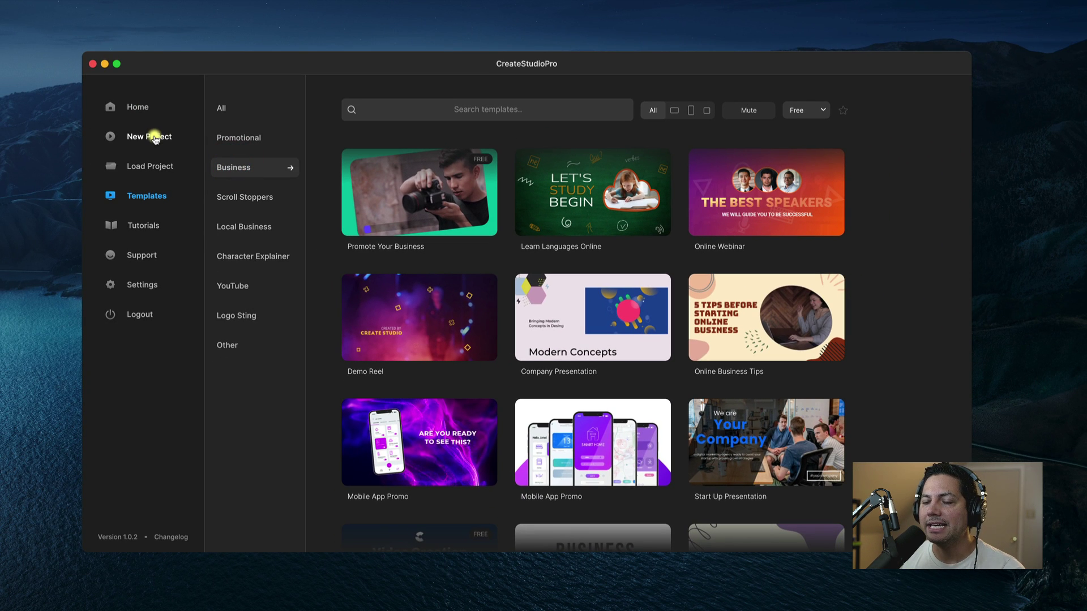
- Start a new project from the Video Ad theme and play its timeline up to about 00:04,19
left_click(137, 139)
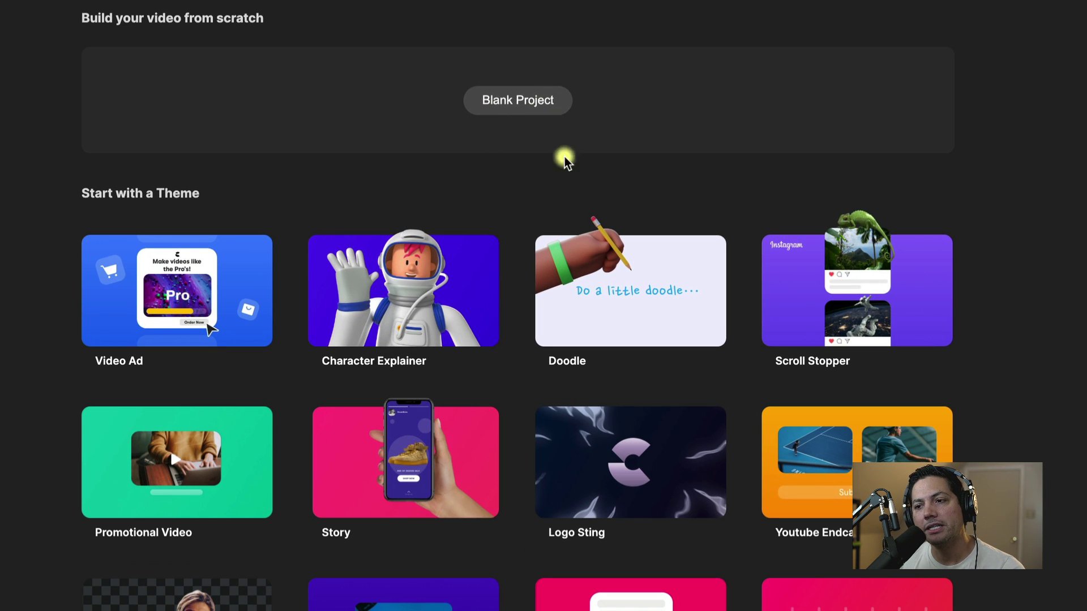
scroll(379, 307, "down", 2)
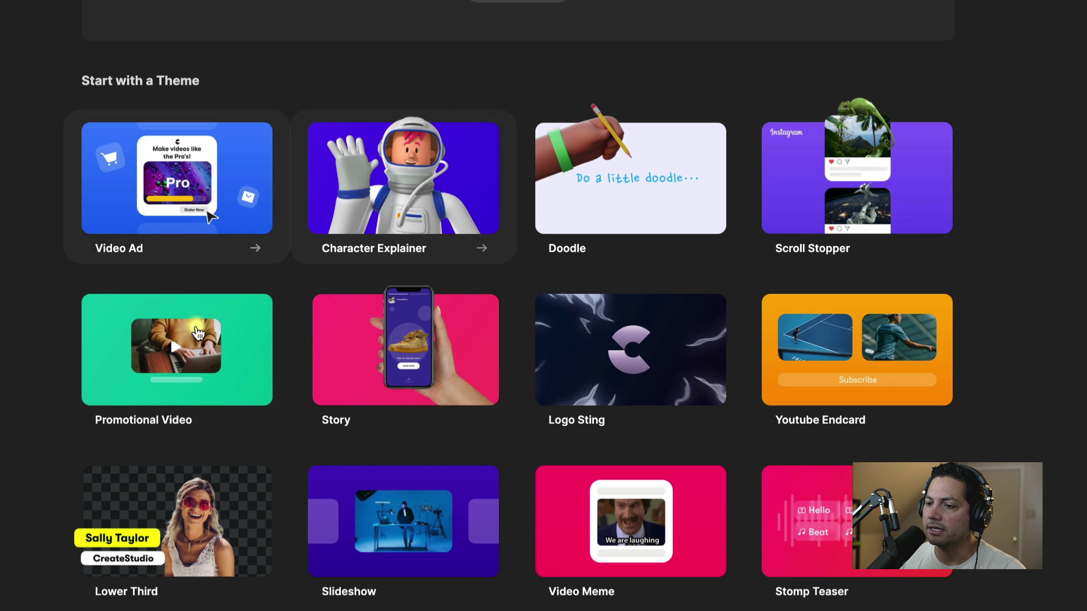
left_click(221, 203)
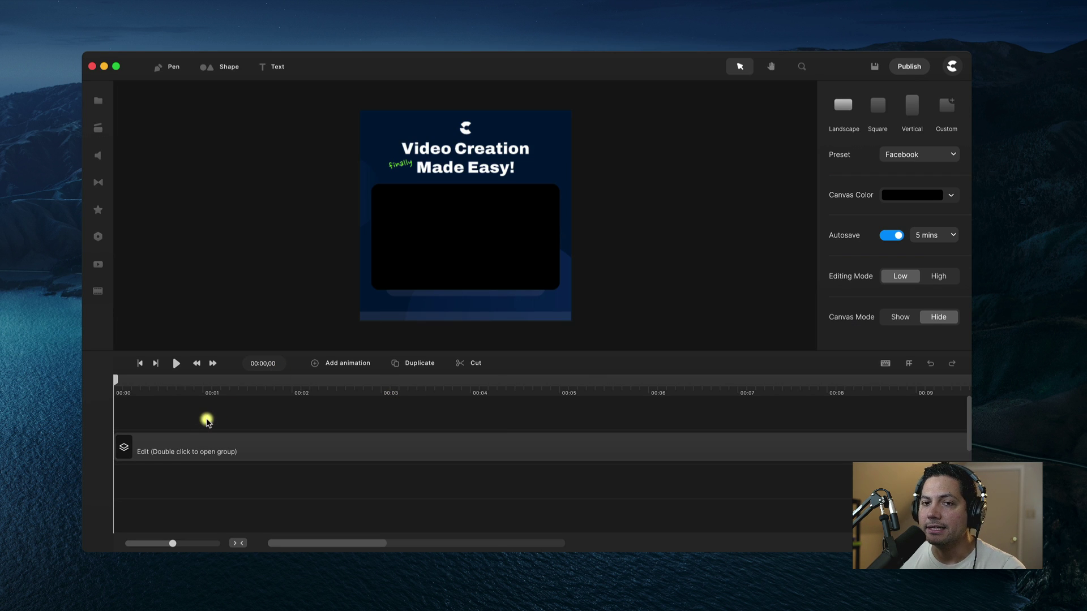
left_click(176, 364)
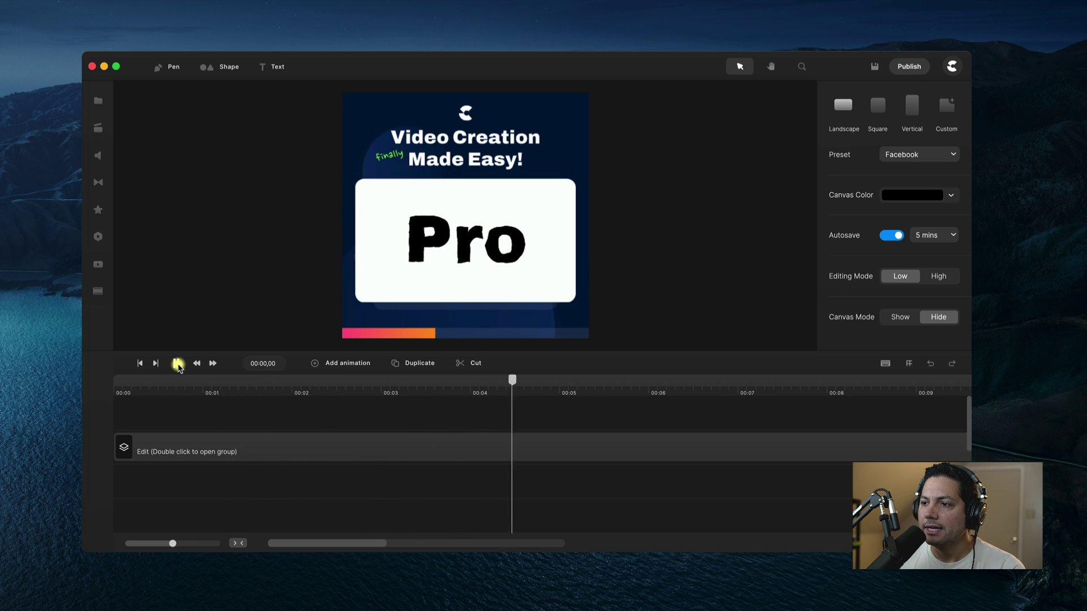
left_click(178, 364)
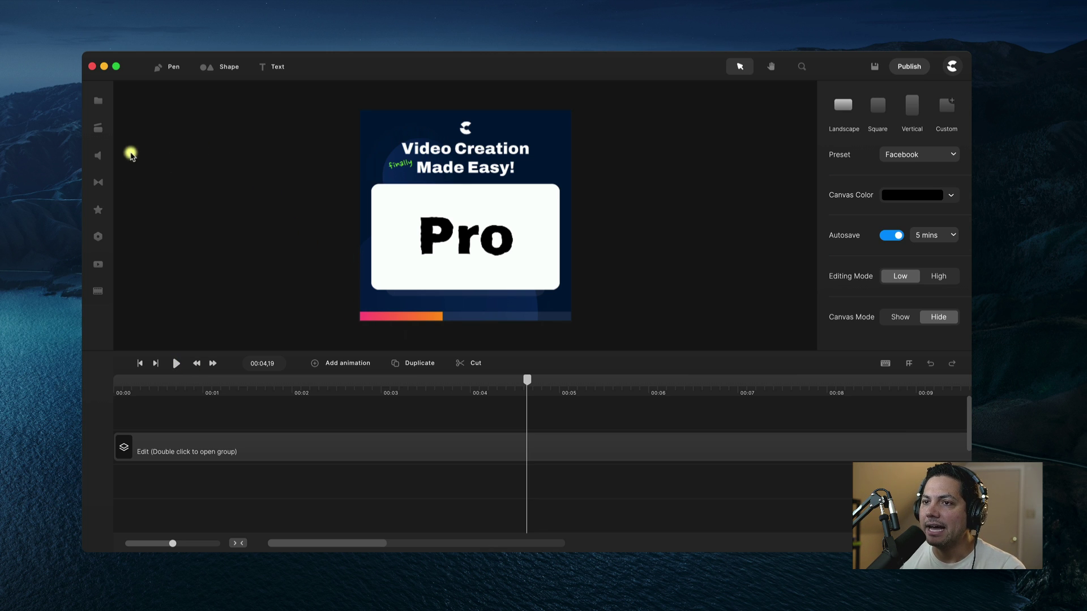
- Exit the Video Ad project and return to the home screen
left_click(948, 66)
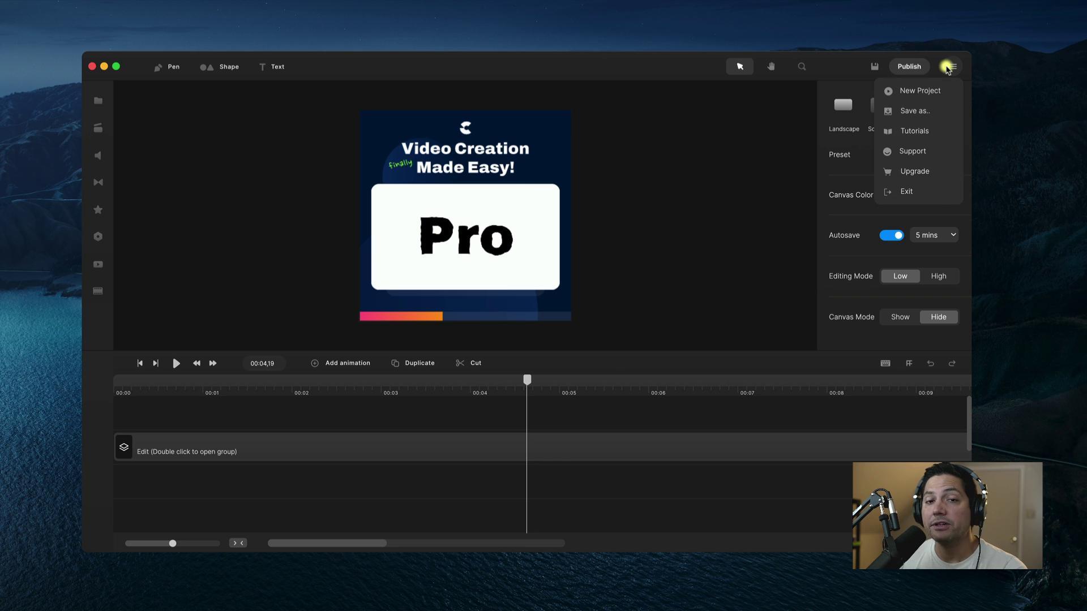
left_click(947, 64)
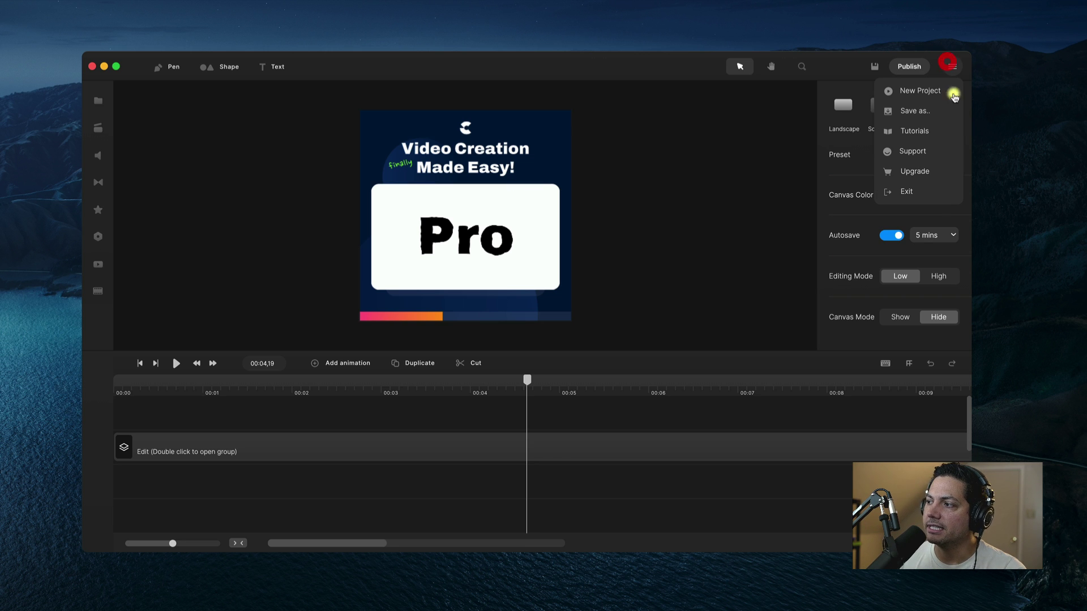
left_click(909, 191)
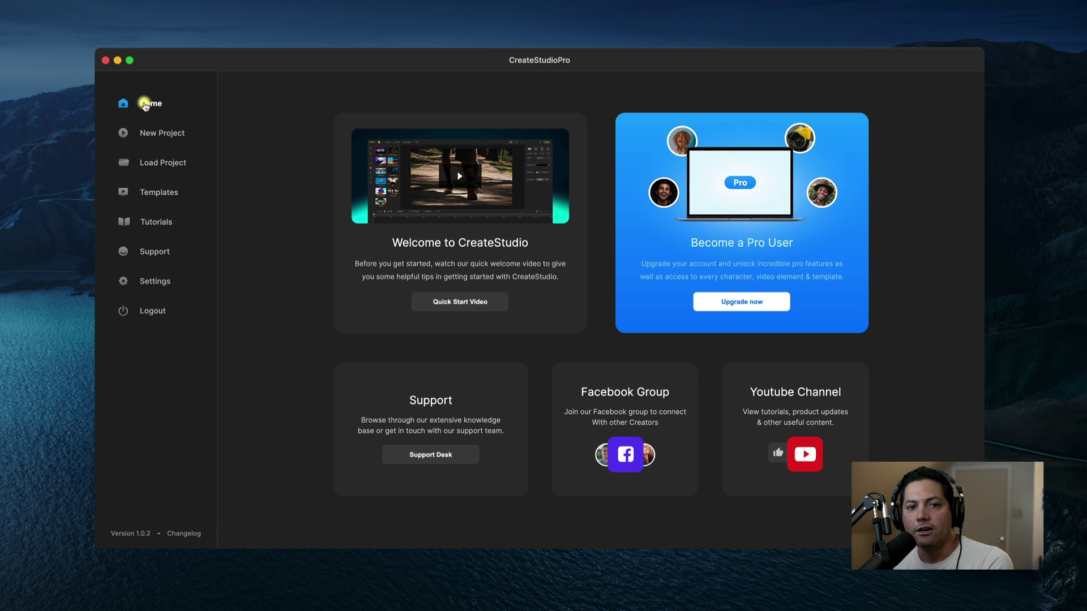